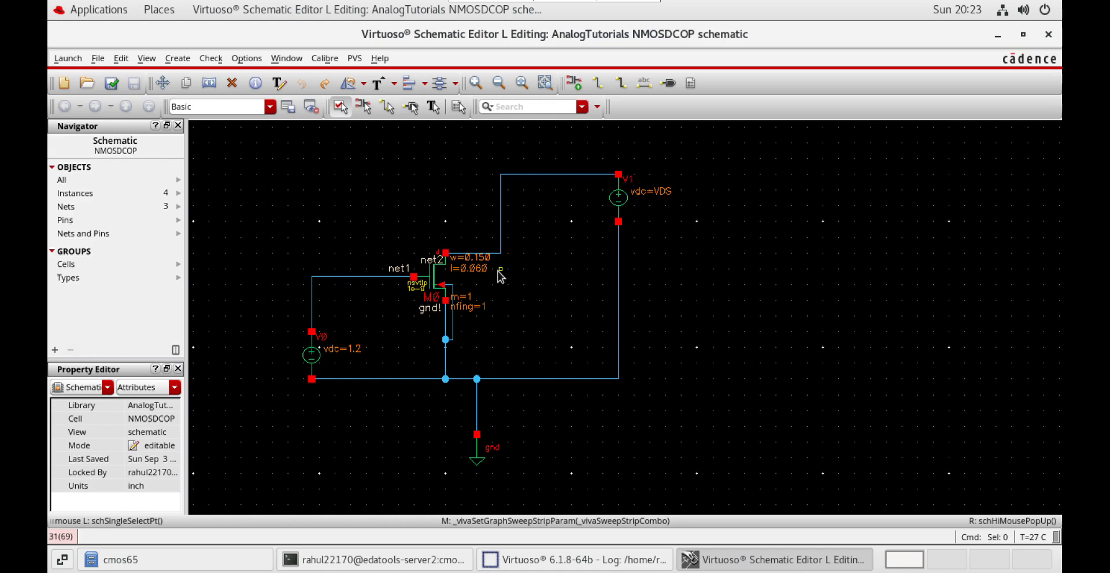
# - Launch ADE L and configure a dc analysis that saves the DC operating point and sweeps a component parameter
pyautogui.click(58, 60)
pyautogui.click(58, 81)
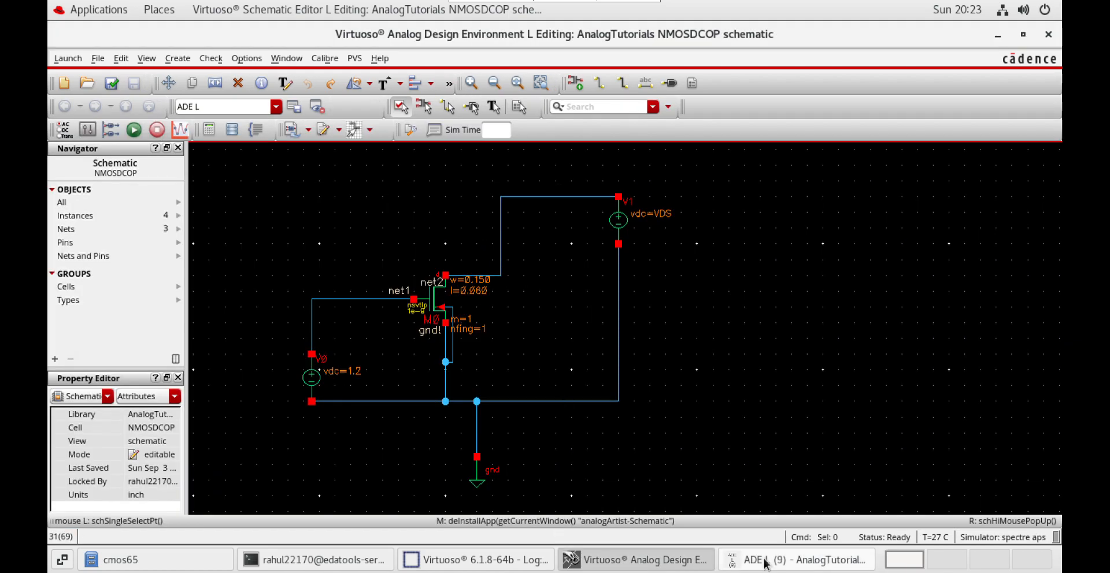
pyautogui.click(759, 556)
pyautogui.click(556, 257)
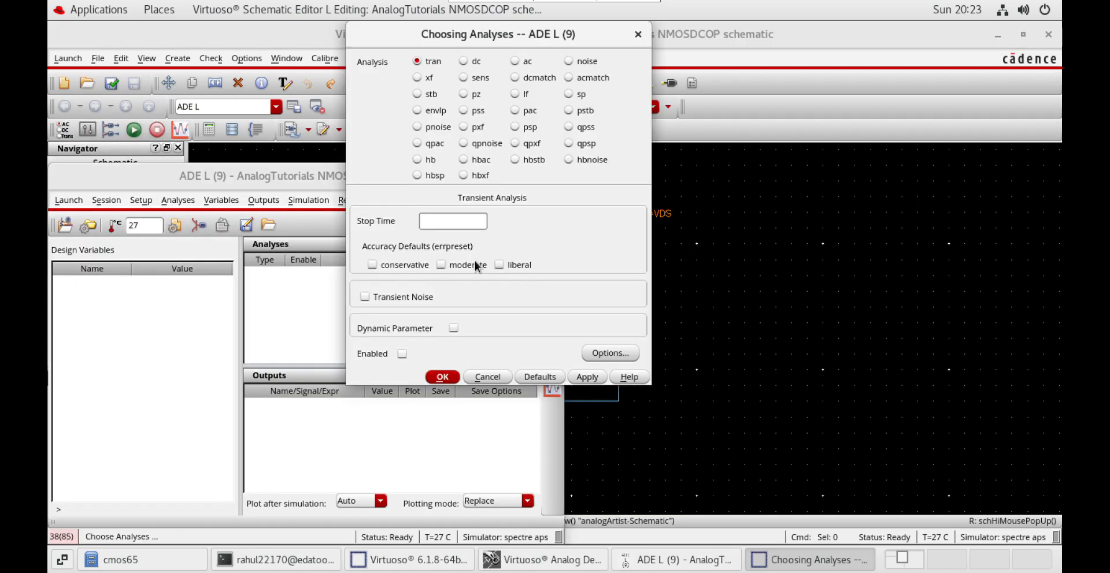
pyautogui.click(464, 62)
pyautogui.click(491, 217)
pyautogui.click(418, 327)
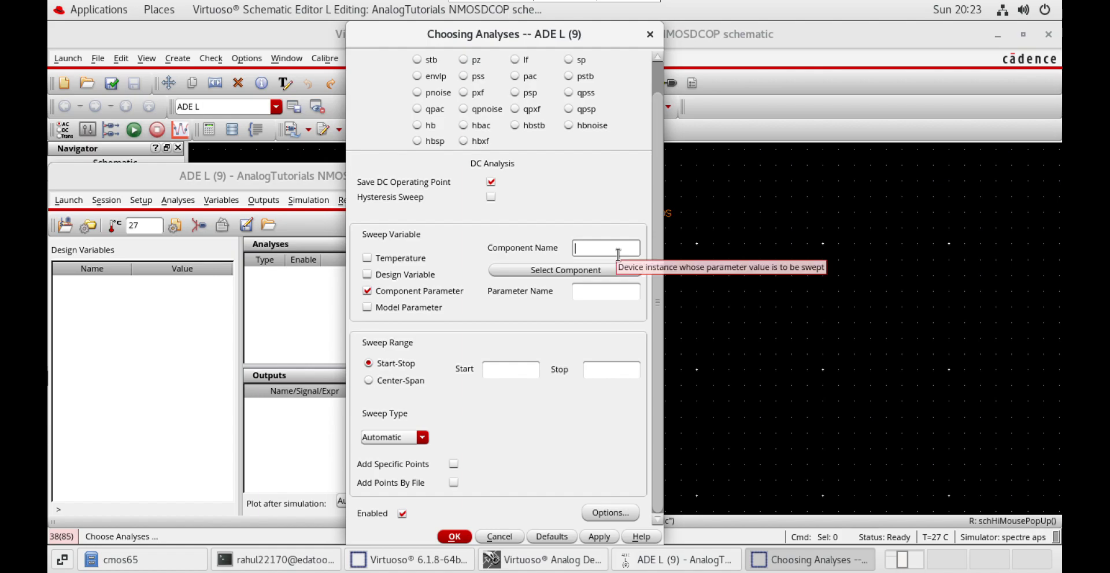
# - Choose the DC voltage (dc) of source V0 in the schematic as the swept component parameter
pyautogui.click(569, 272)
pyautogui.click(311, 378)
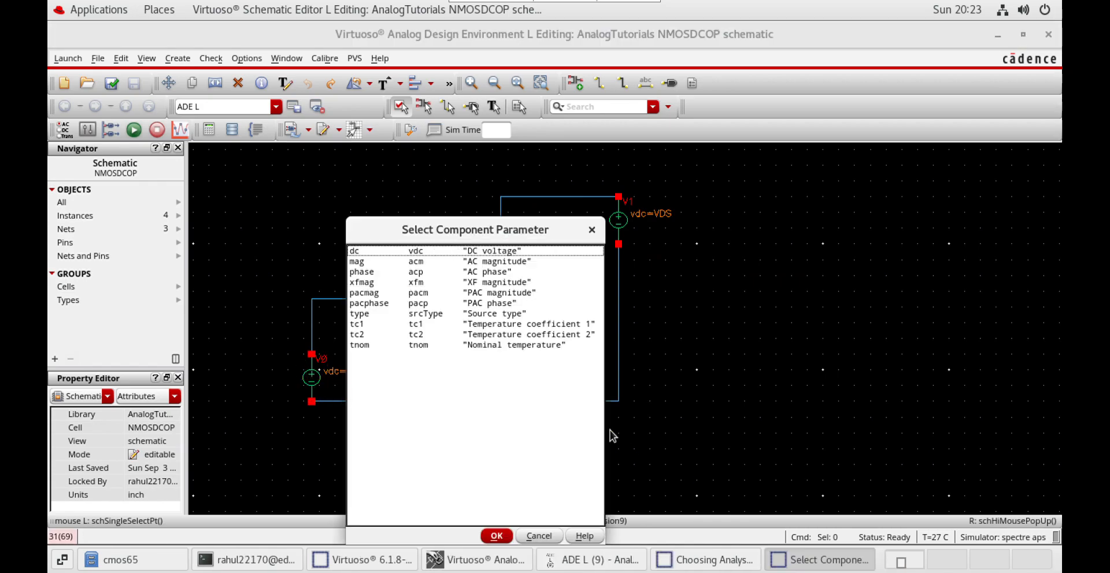
pyautogui.click(519, 251)
pyautogui.click(497, 536)
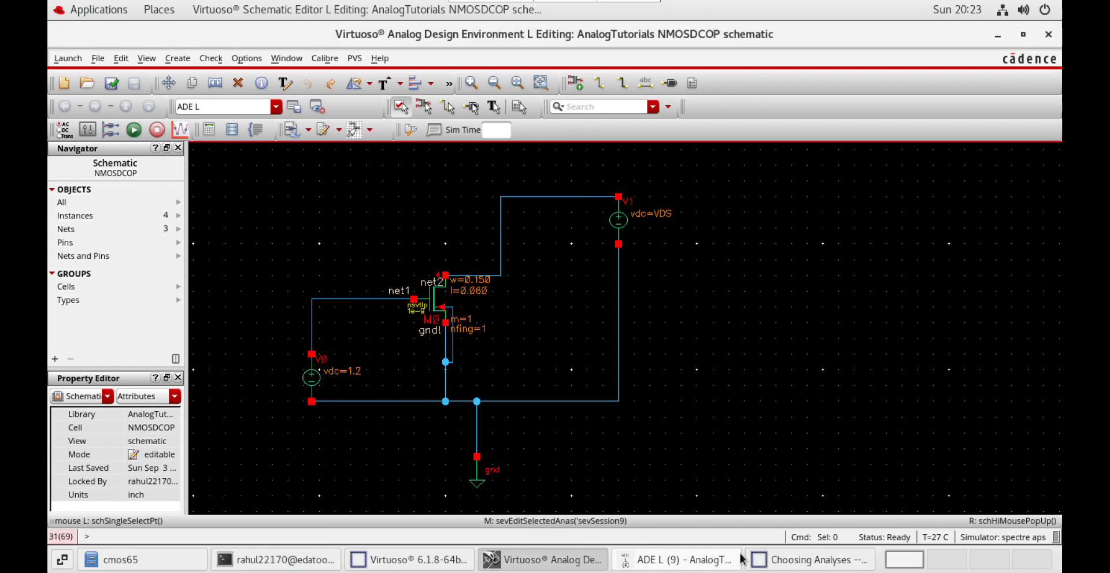
# - Set the sweep range from 0 to 3.3 with linear steps of 0.01 and accept the dc analysis
pyautogui.click(773, 560)
pyautogui.click(527, 371)
pyautogui.click(623, 372)
pyautogui.write('3.3')
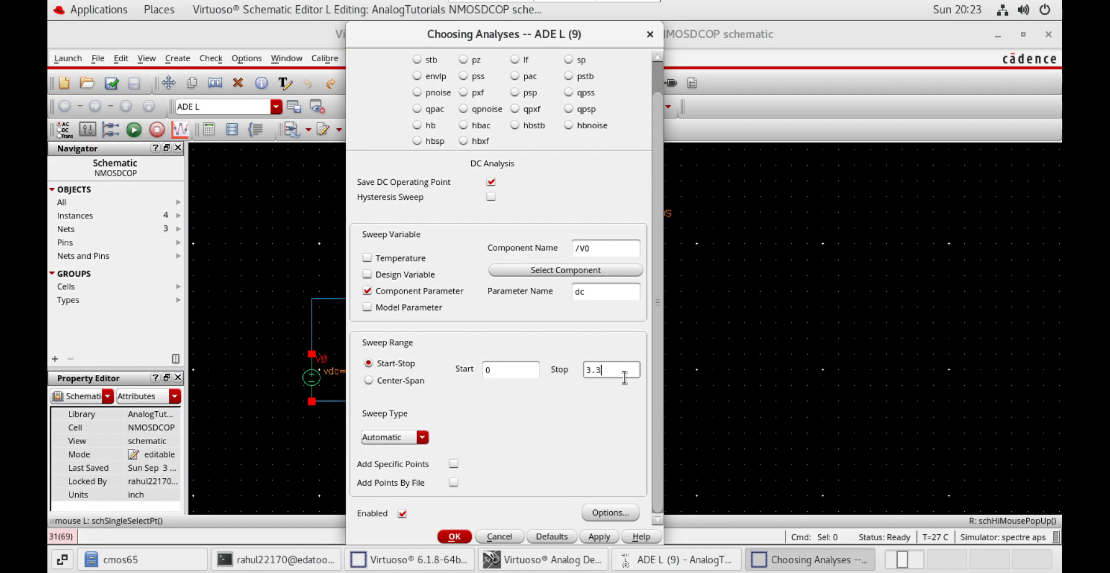
pyautogui.click(413, 443)
pyautogui.click(382, 449)
pyautogui.click(606, 456)
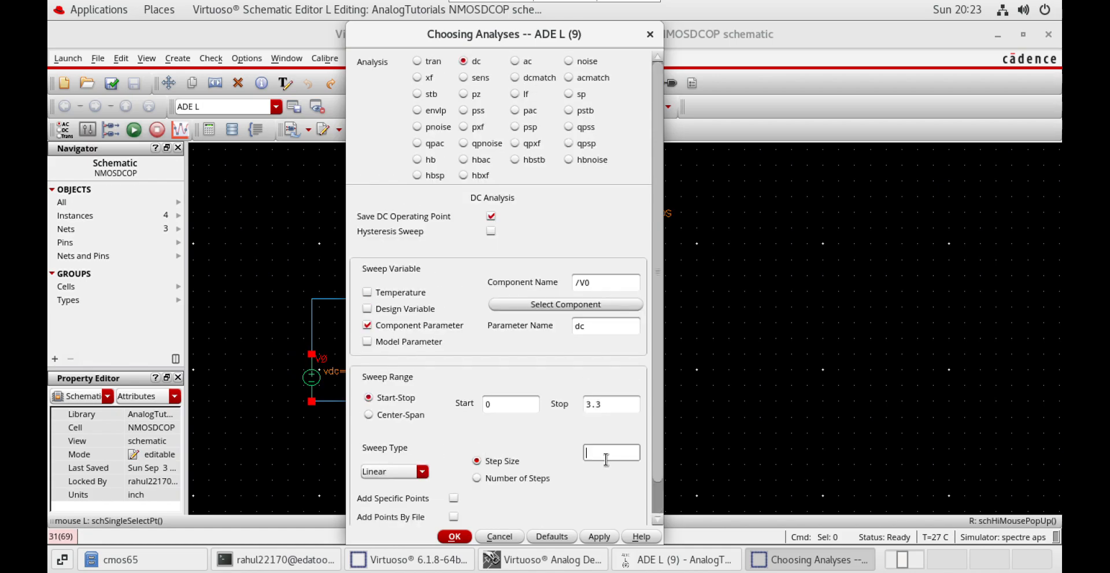
pyautogui.write('0.01')
pyautogui.click(597, 536)
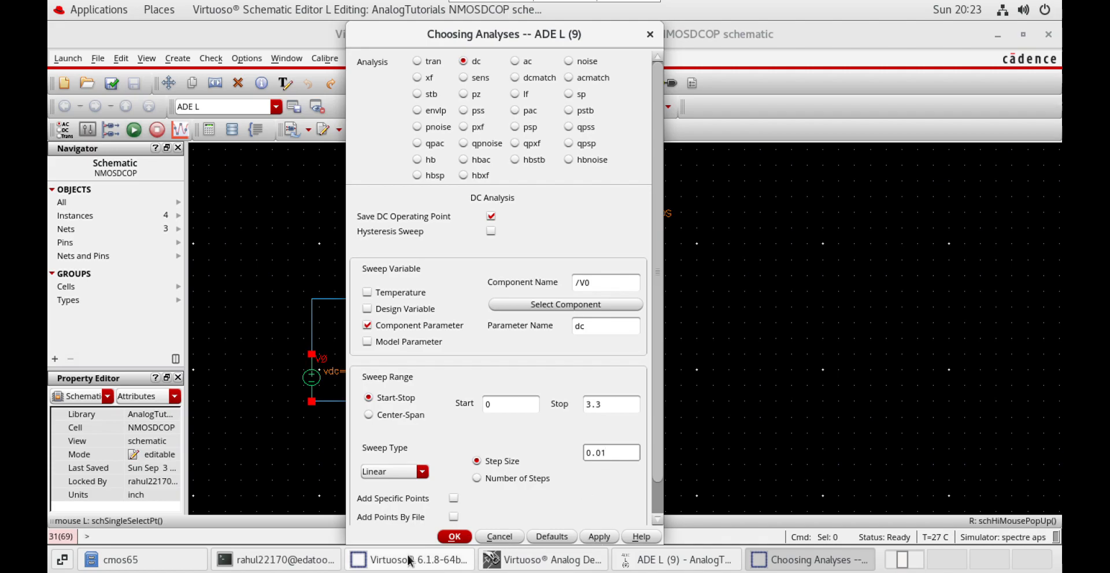
pyautogui.click(454, 536)
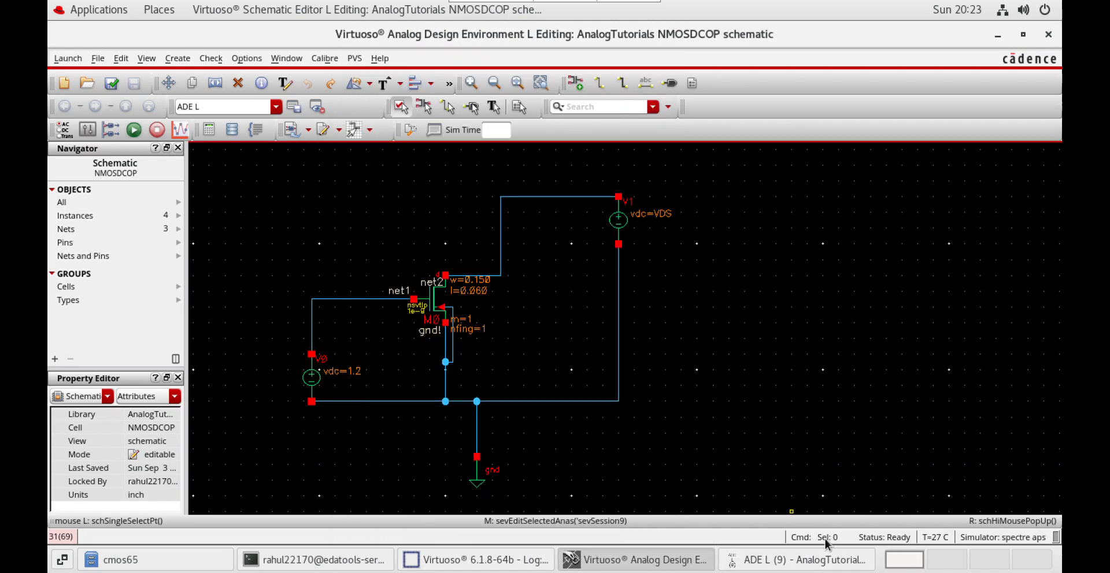
# - Add the drain terminal of transistor M0 from the schematic to the outputs to be plotted
pyautogui.click(830, 559)
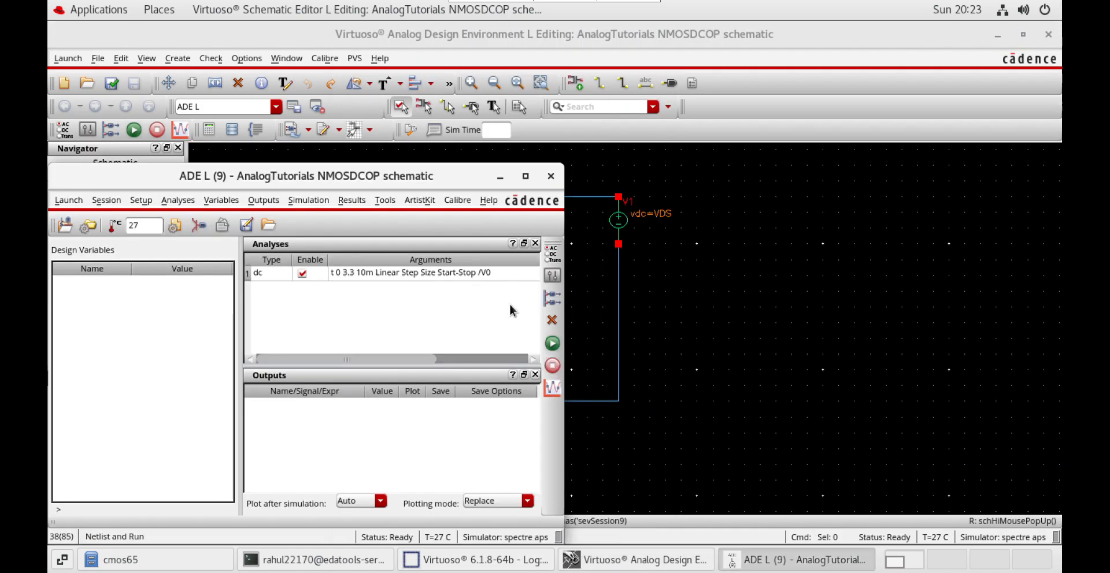
pyautogui.click(263, 199)
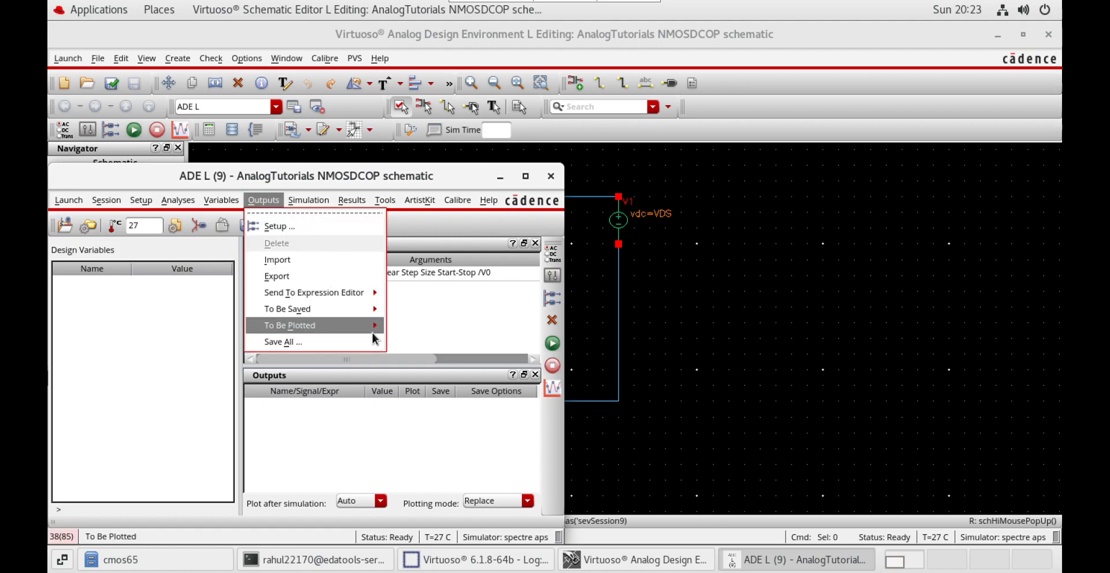
pyautogui.moveTo(377, 328)
pyautogui.click(417, 332)
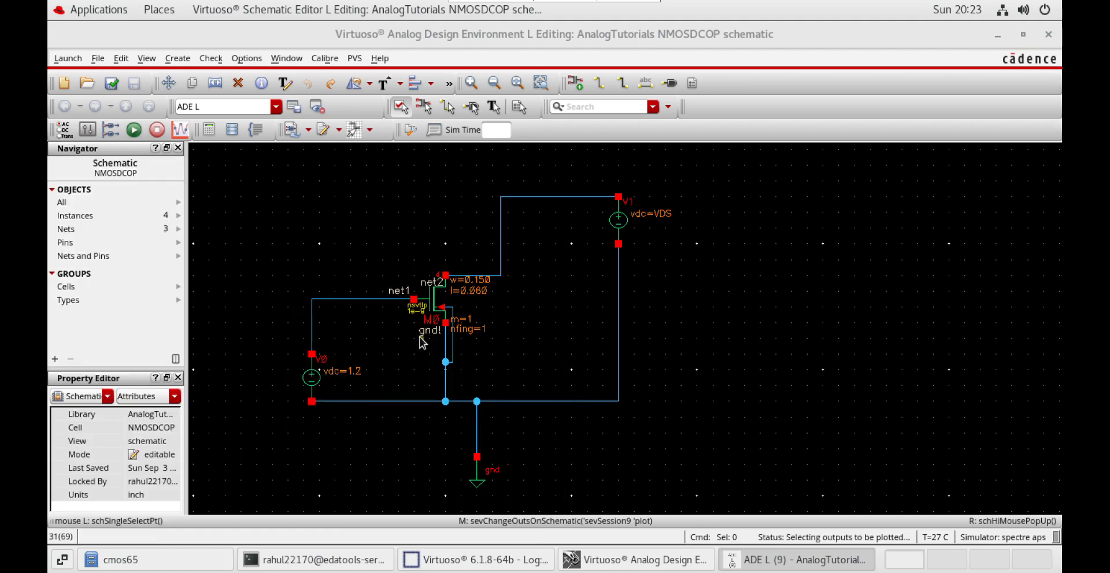
pyautogui.click(448, 282)
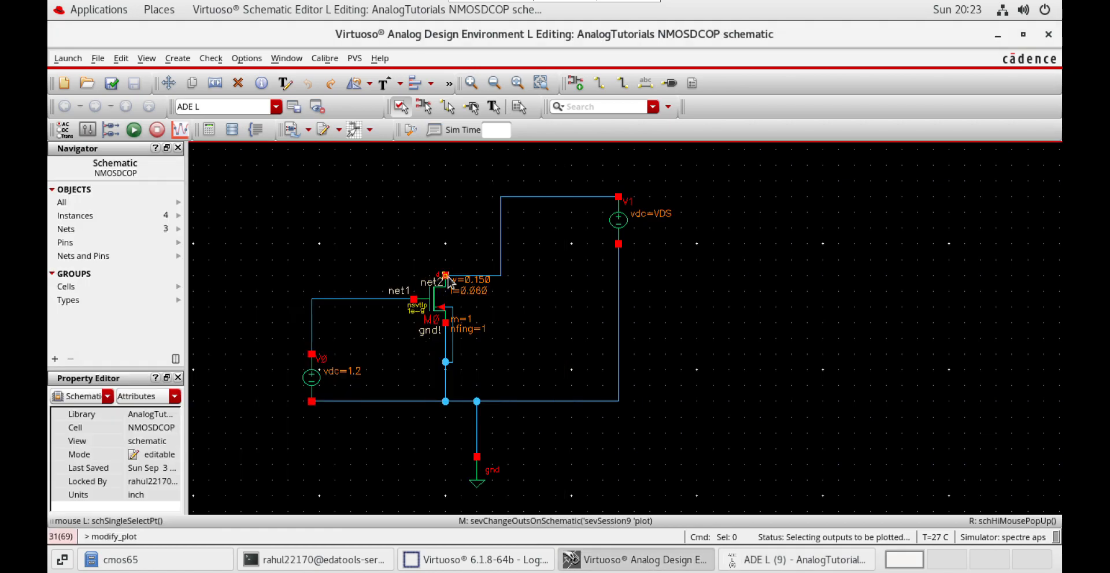
# - Netlist and run the simulation, then return to the ADE L window
pyautogui.click(759, 562)
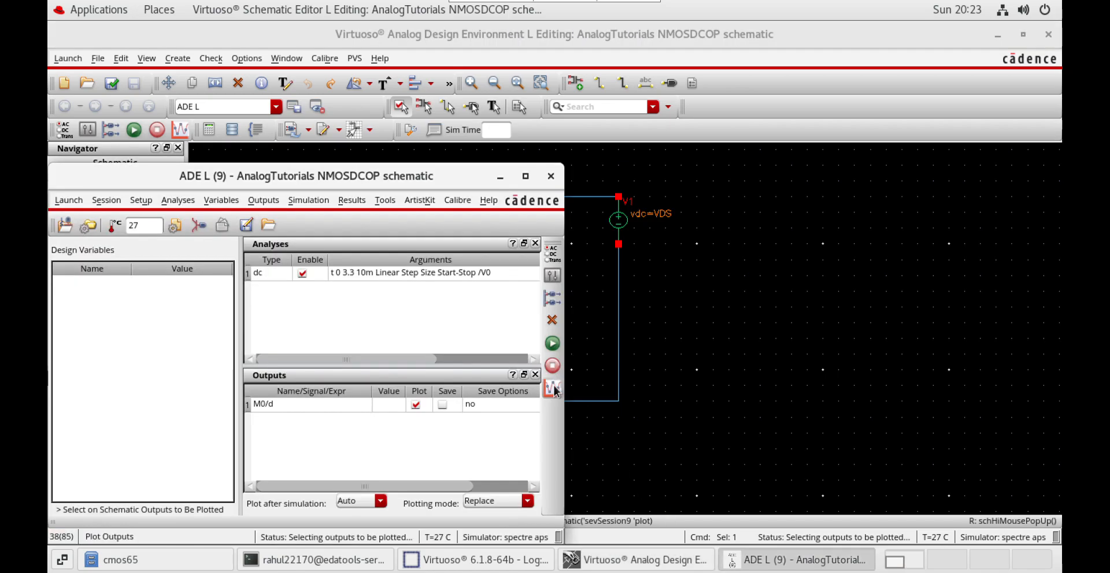
pyautogui.click(551, 346)
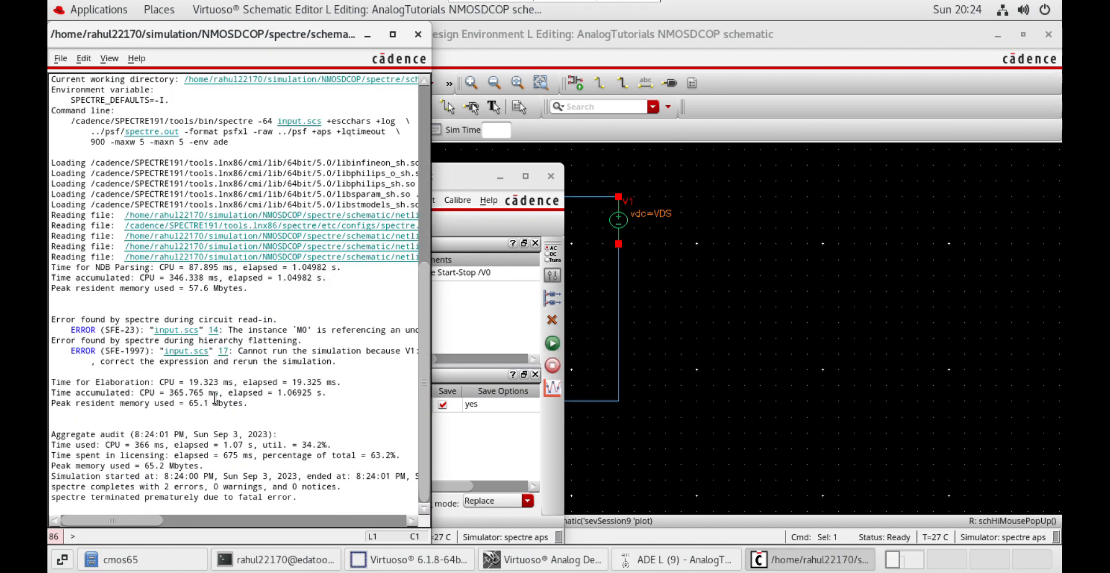
pyautogui.click(483, 384)
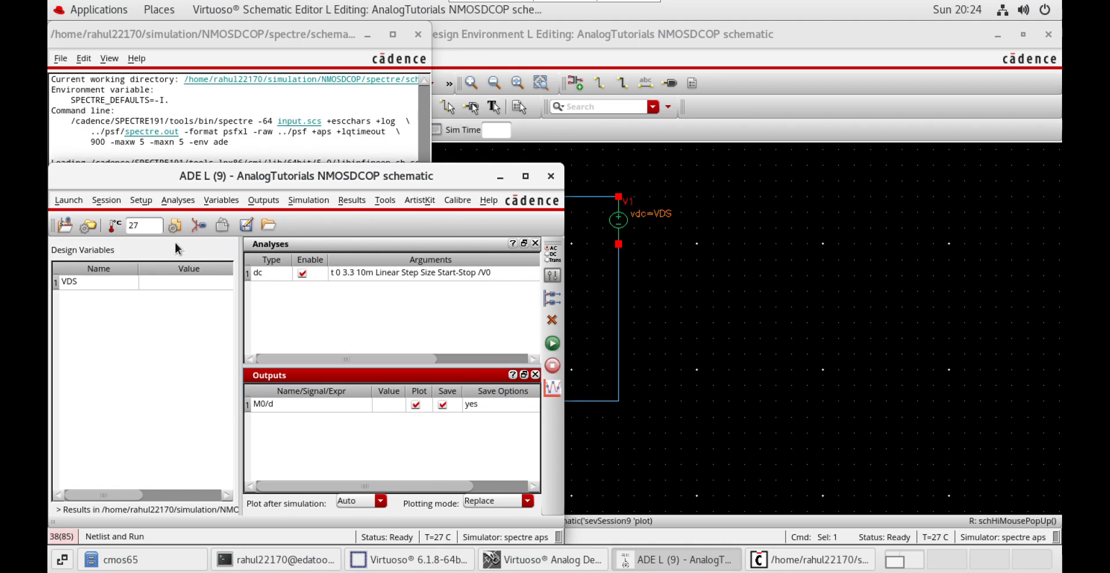
# - Add the TT.scs file from the cmos65 corners folder to the global model files and apply the model library setup
pyautogui.click(175, 225)
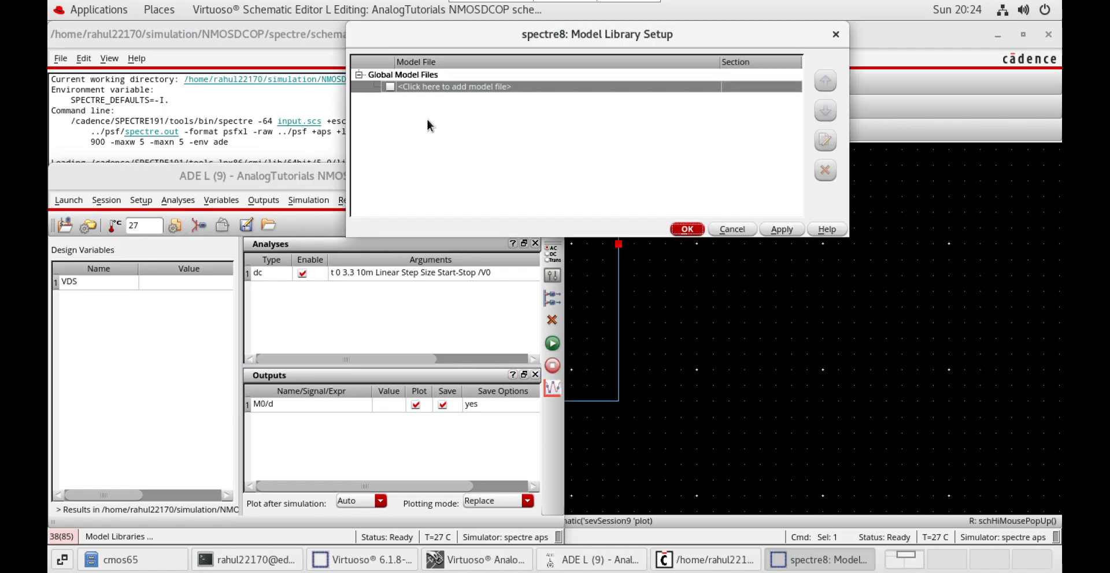
pyautogui.click(483, 87)
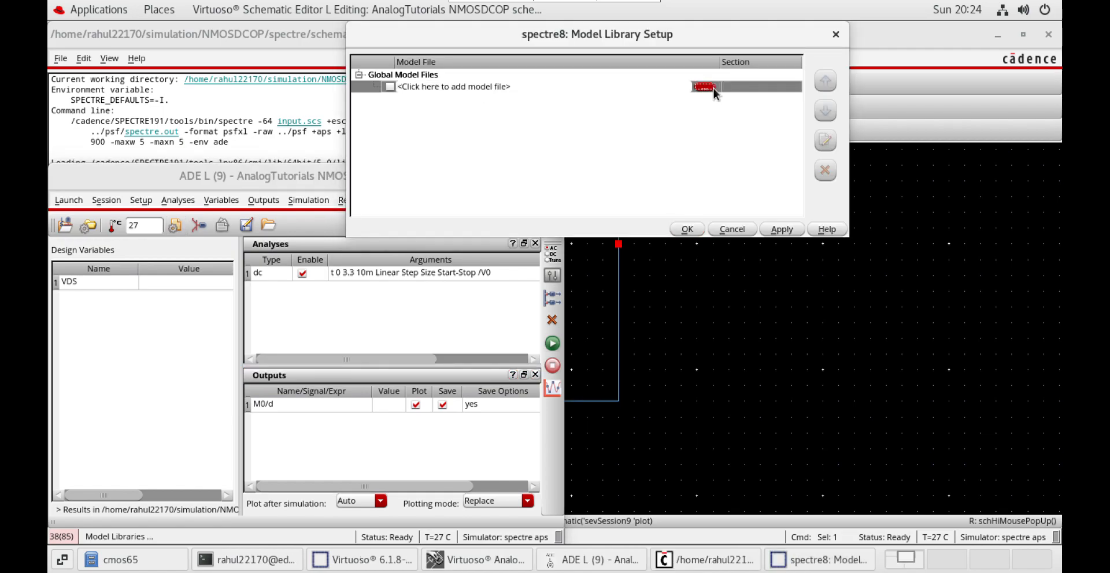
pyautogui.click(713, 88)
pyautogui.click(450, 127)
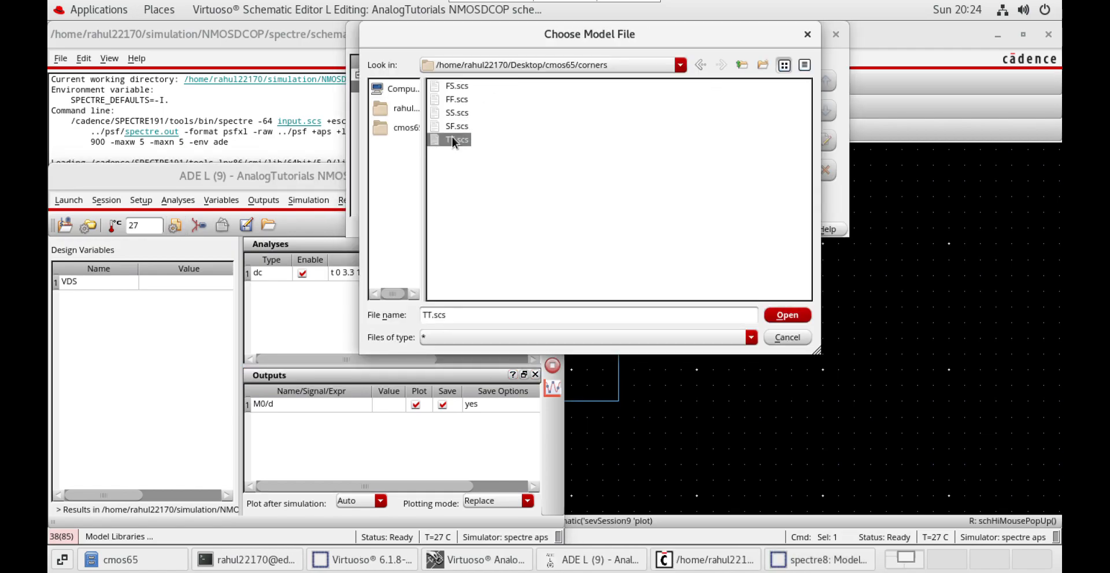
pyautogui.click(785, 316)
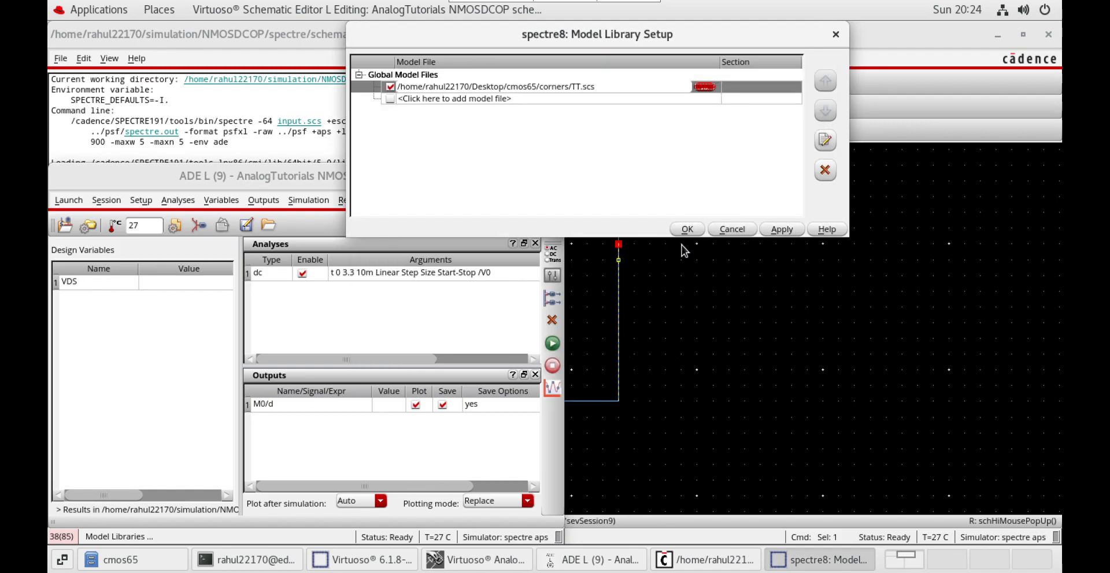
pyautogui.click(789, 231)
pyautogui.click(696, 230)
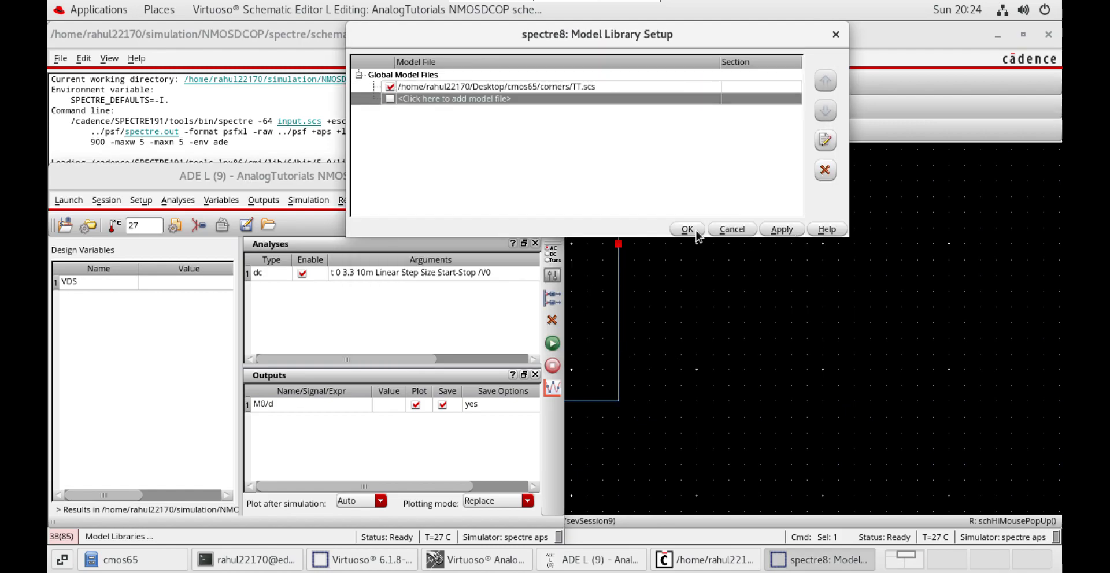
# - Try to open the object properties of voltage source V1 in the schematic
pyautogui.click(636, 312)
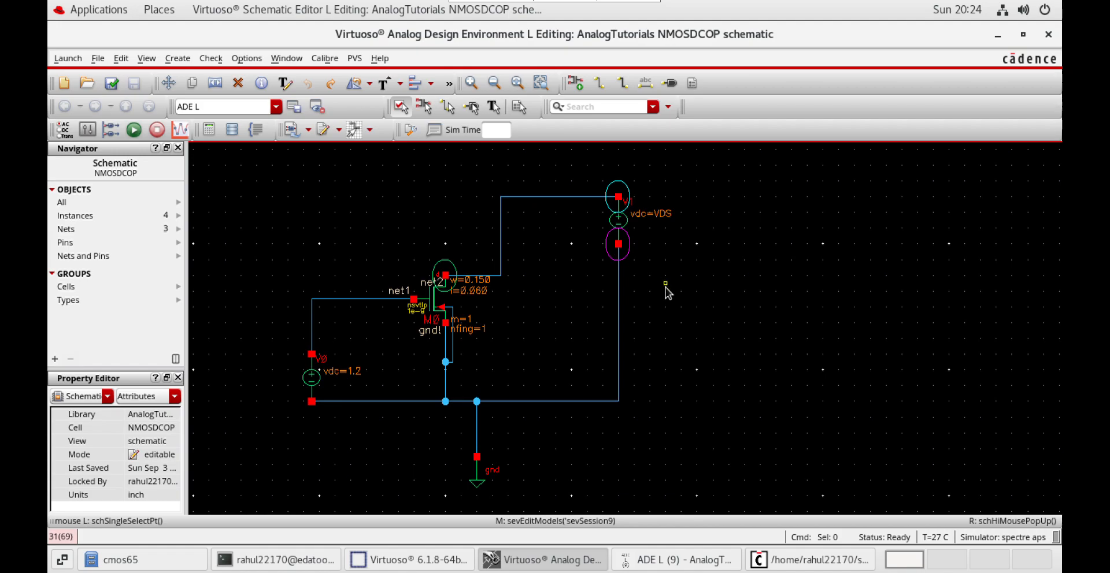
pyautogui.press('q')
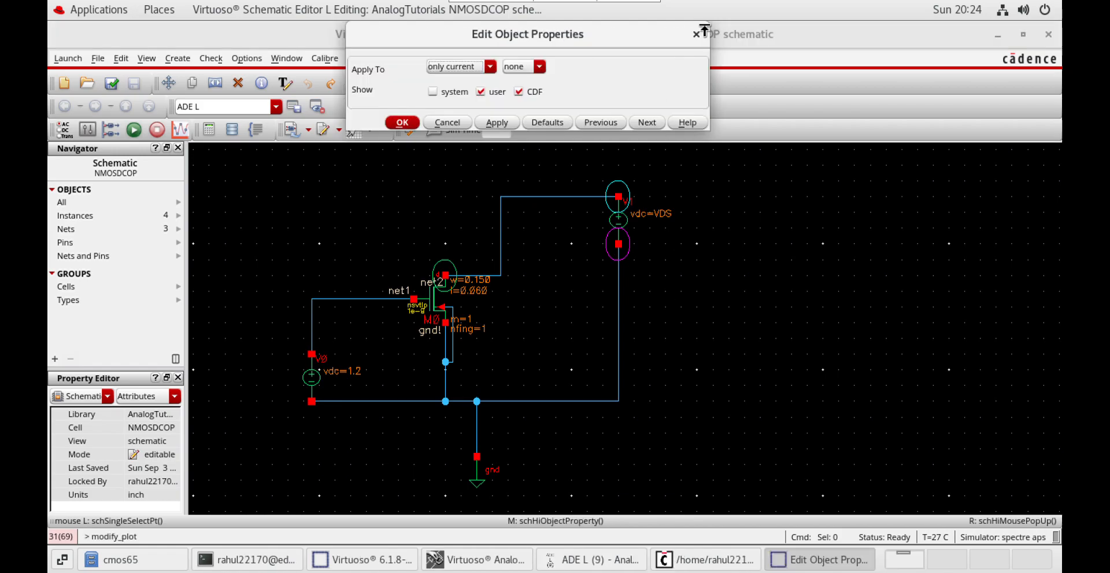
pyautogui.click(696, 34)
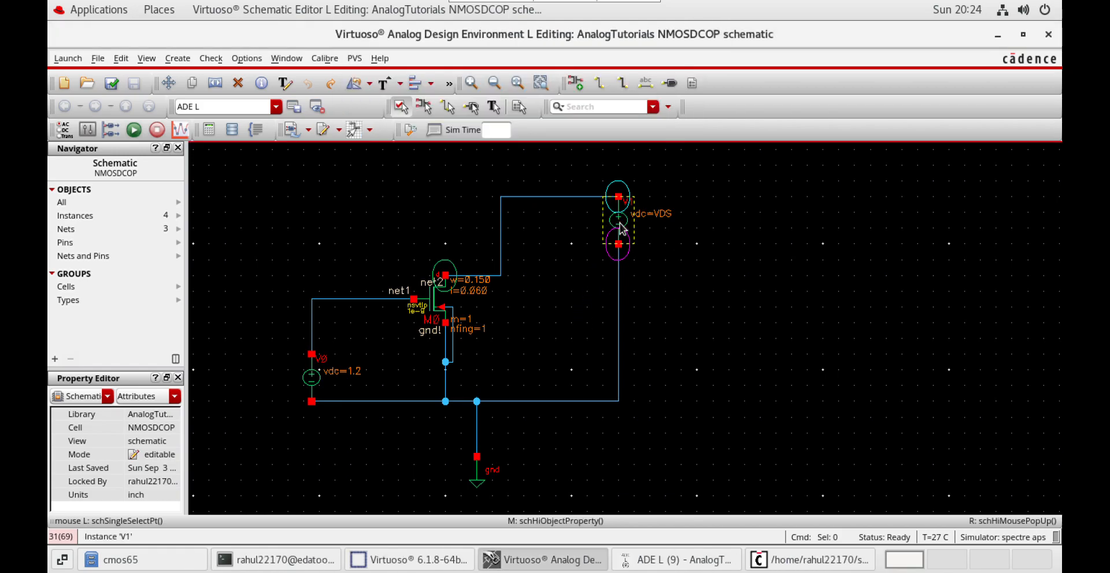
pyautogui.press('q')
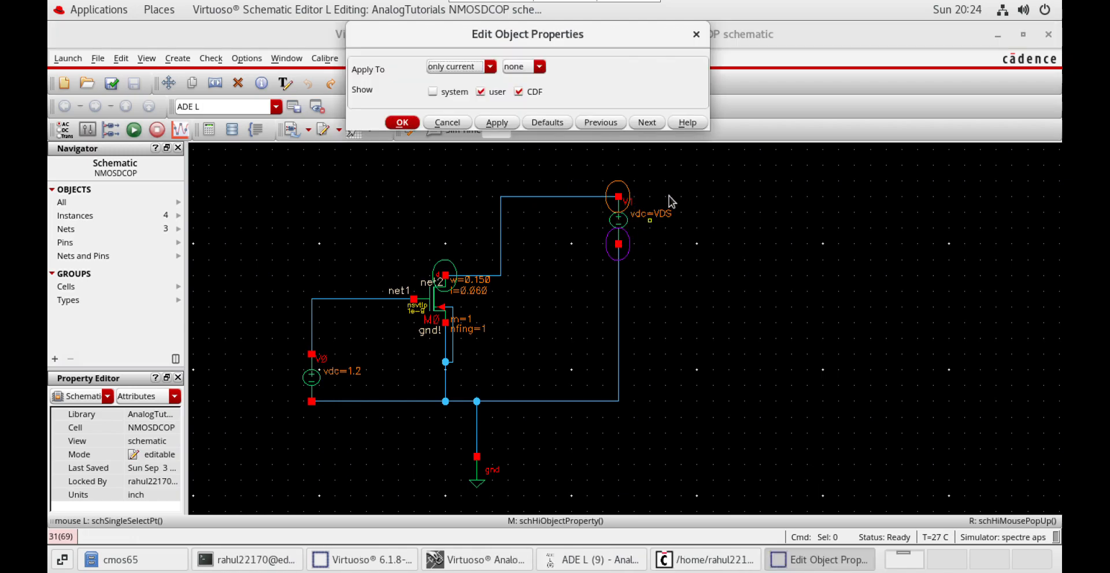
pyautogui.click(695, 34)
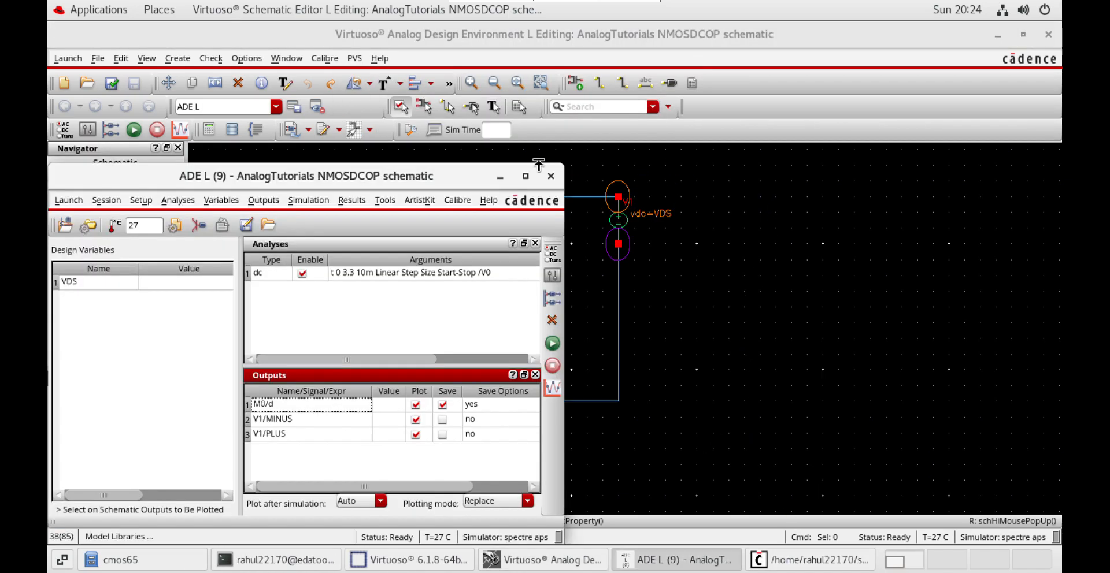
# - Close the ADE L session without saving its state
pyautogui.click(550, 176)
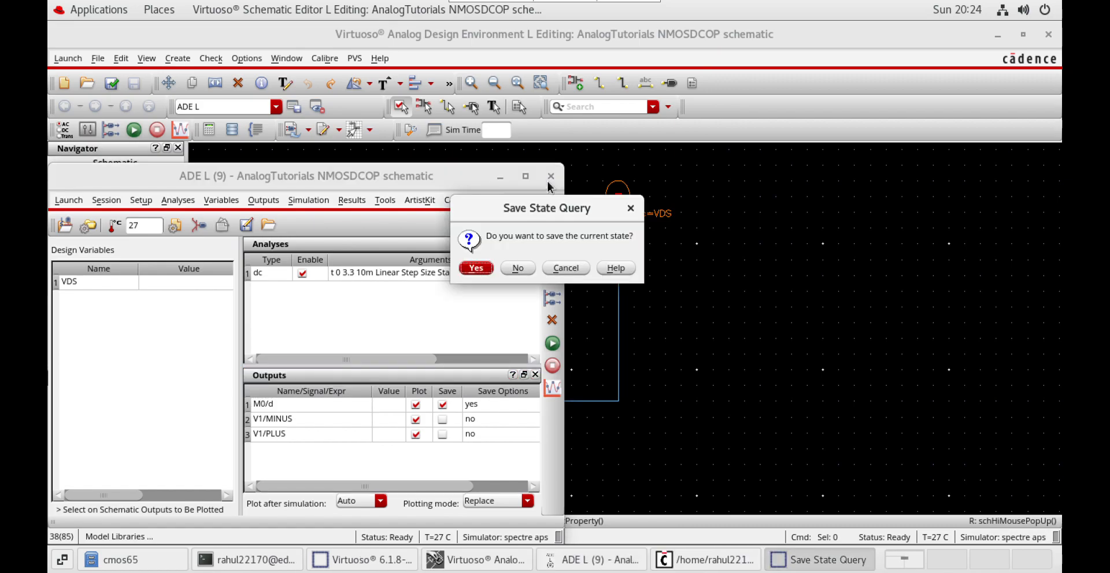
pyautogui.click(516, 268)
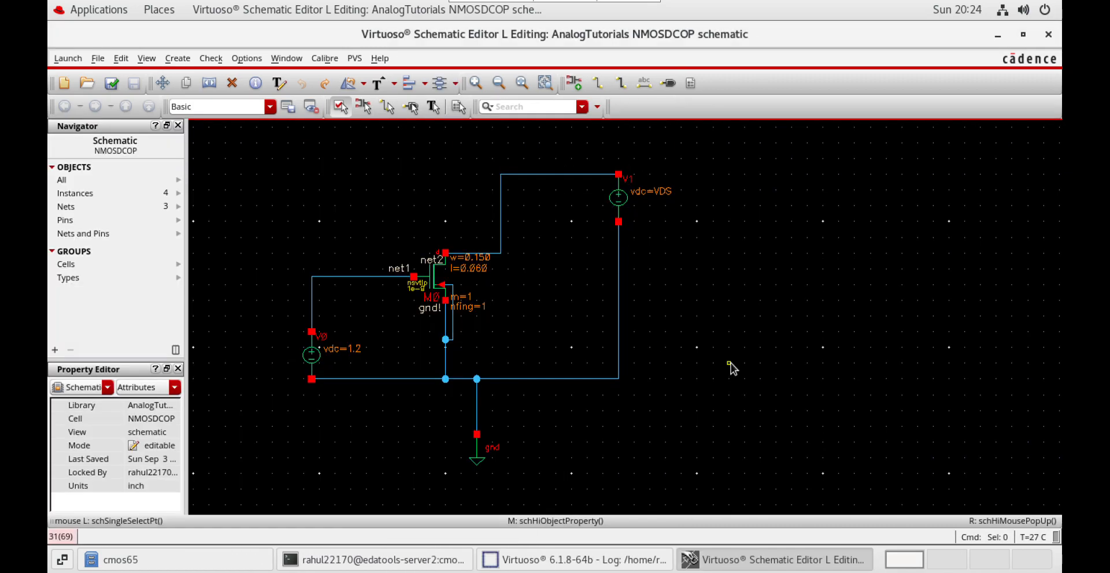
# - Open the properties of source V1 and re-enter VDS as its DC voltage
pyautogui.click(633, 207)
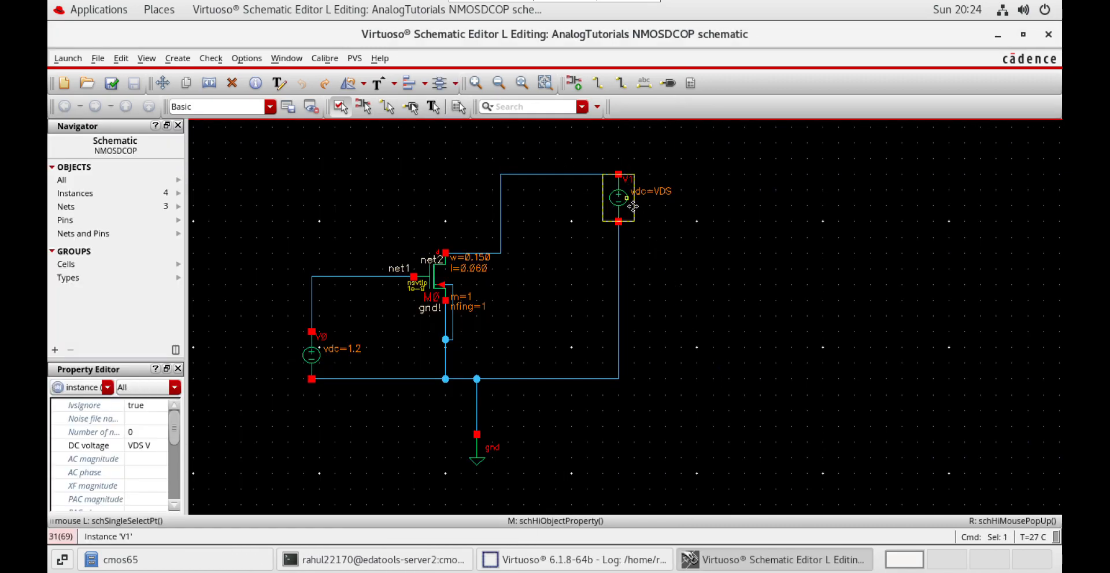
pyautogui.press('q')
pyautogui.click(541, 379)
pyautogui.moveTo(541, 381); pyautogui.dragTo(462, 381)
pyautogui.write('1.62')
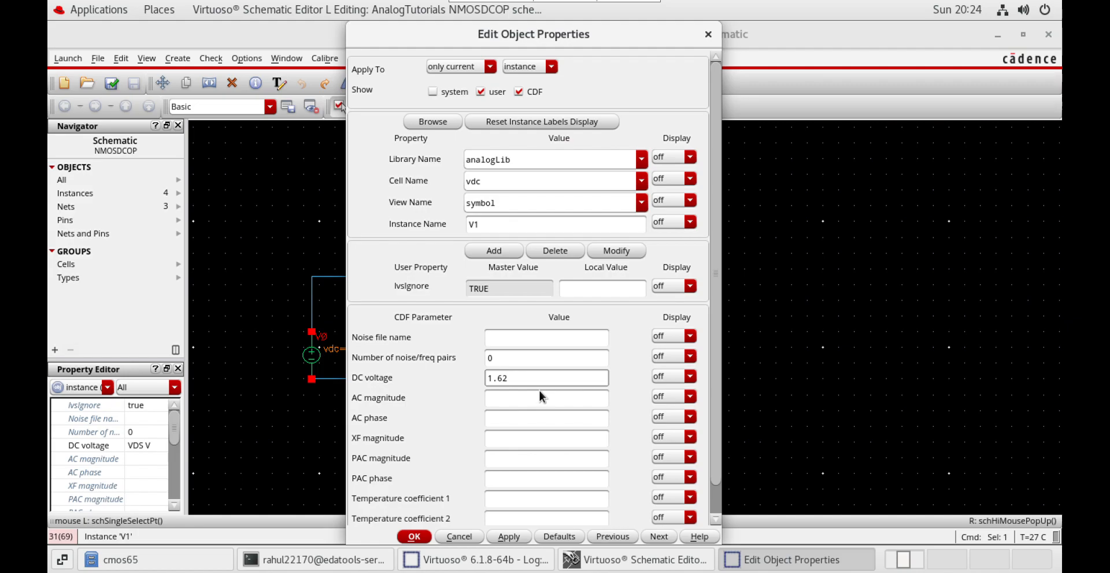
pyautogui.press('BackSpace')
pyautogui.press('BackSpace')
pyautogui.write('VDS')
pyautogui.click(413, 537)
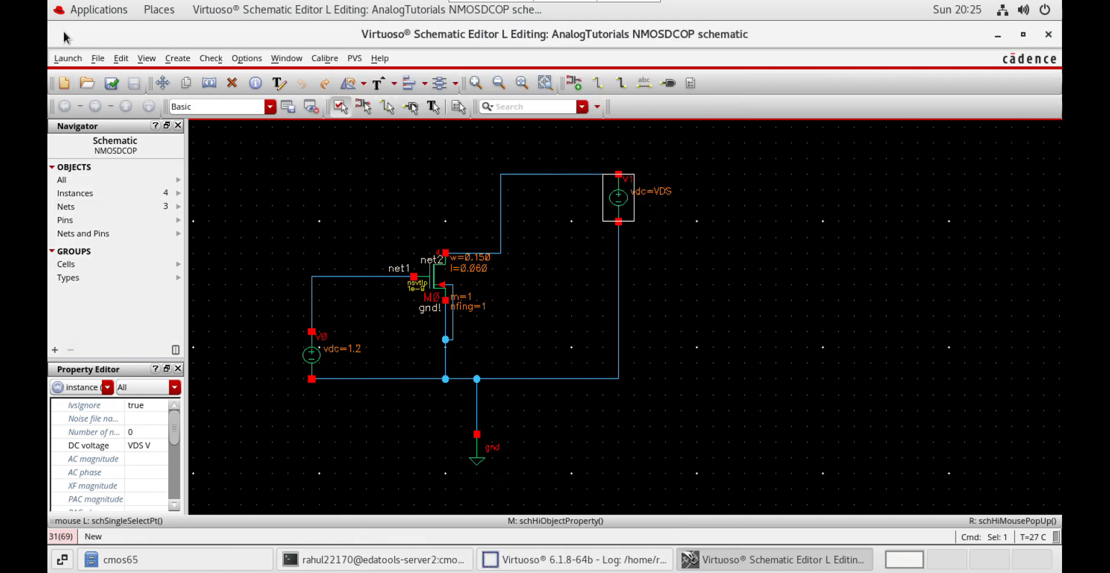
# - Start a new ADE L session and set up a dc analysis with the DC operating point saved and a component parameter sweep
pyautogui.click(69, 58)
pyautogui.click(70, 74)
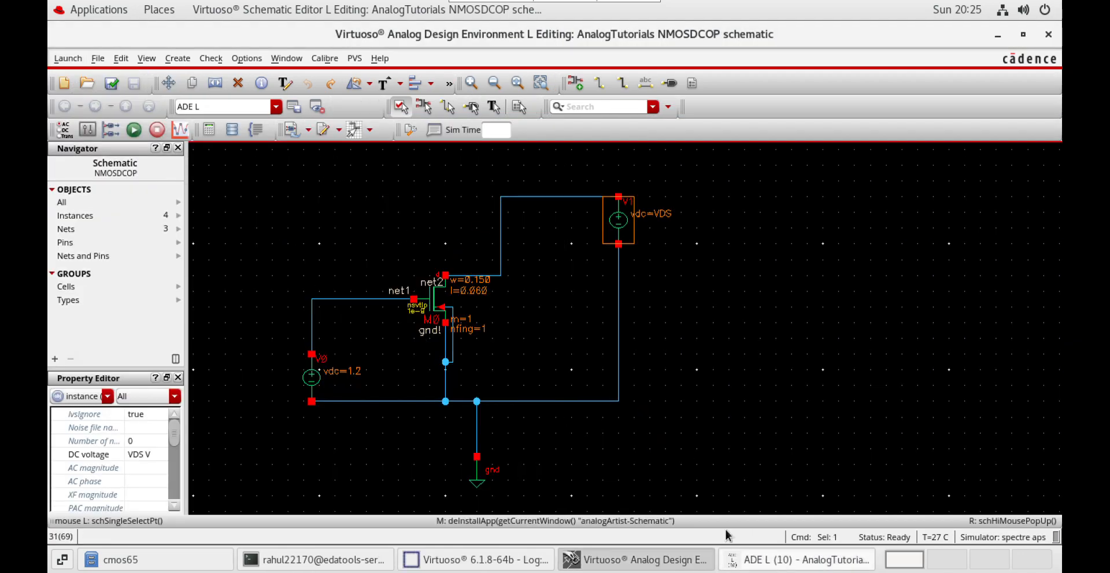
pyautogui.click(771, 564)
pyautogui.click(554, 251)
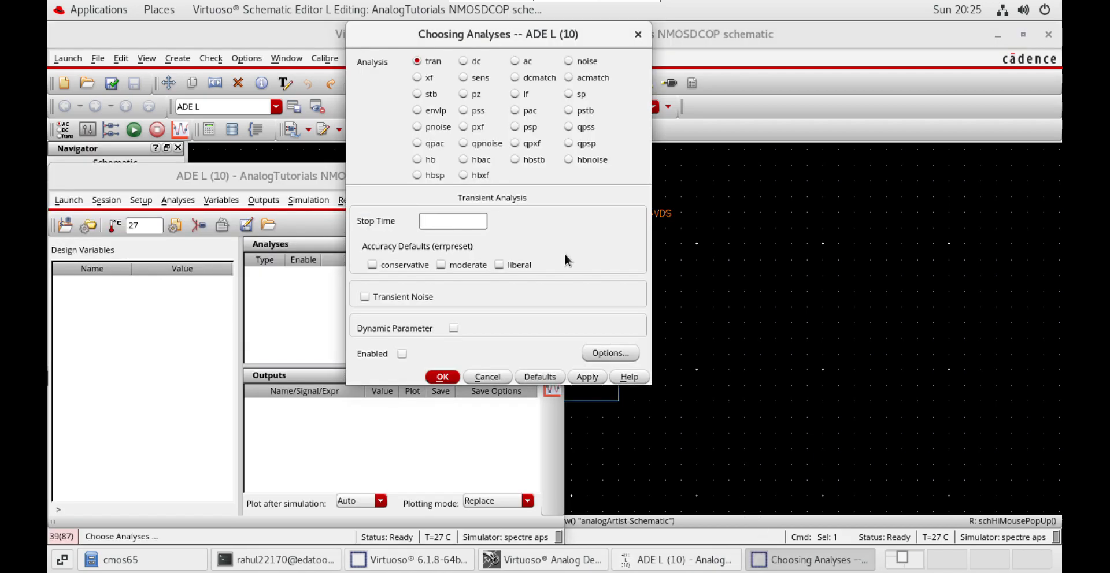
pyautogui.click(470, 60)
pyautogui.click(490, 216)
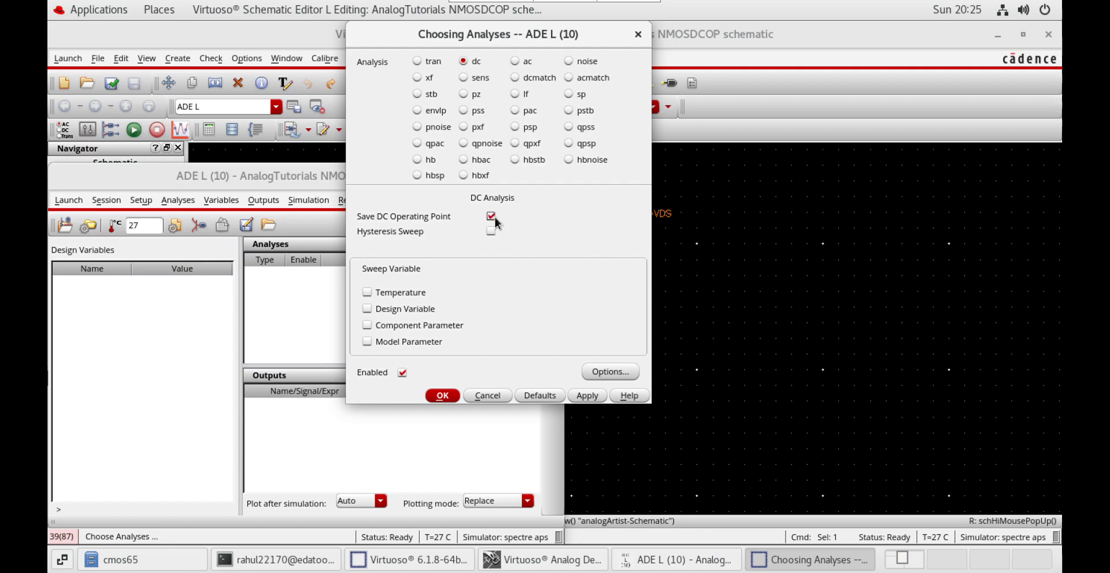
pyautogui.click(368, 325)
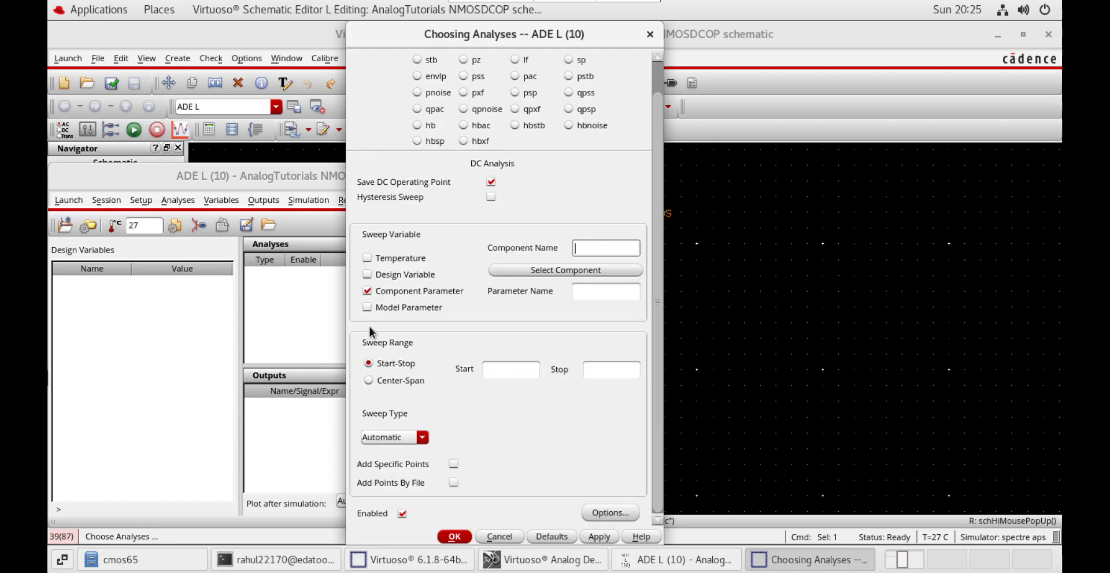
# - Choose the DC voltage (dc) of source V0 in the schematic as the component parameter to sweep
pyautogui.click(610, 272)
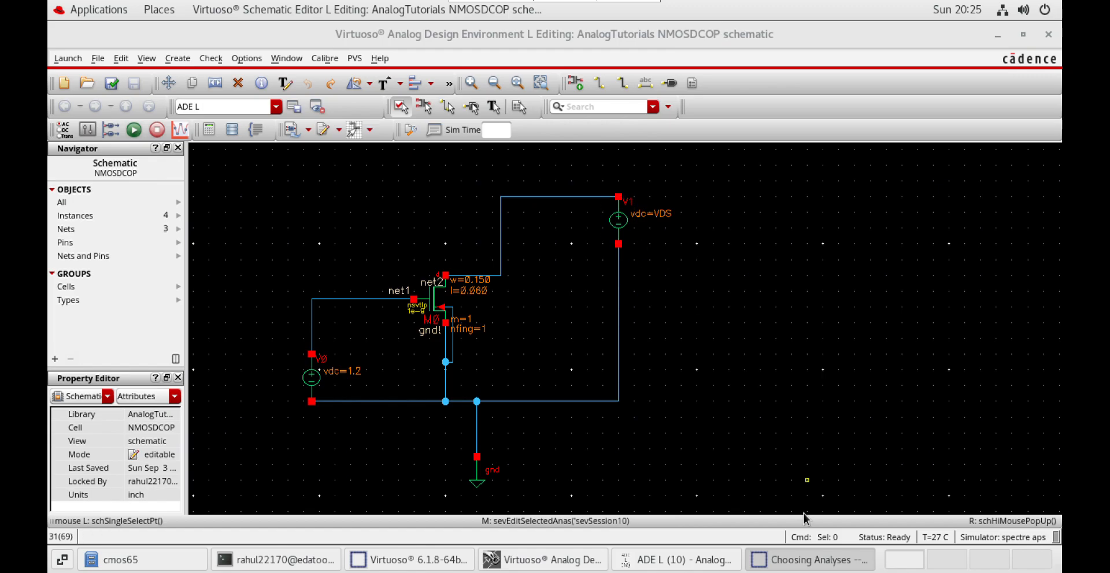
pyautogui.click(308, 393)
pyautogui.click(520, 252)
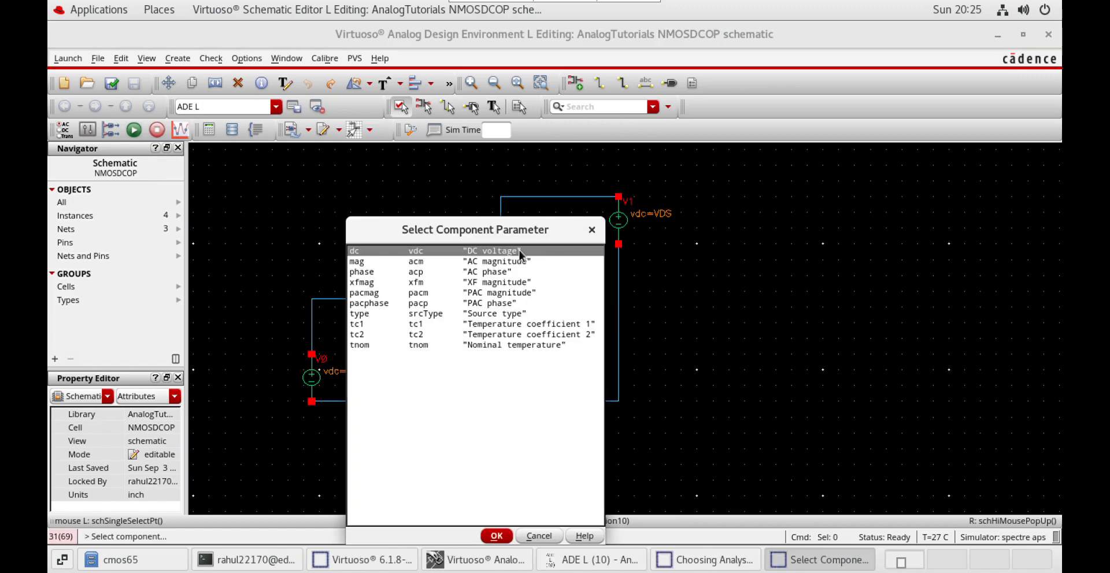
pyautogui.click(496, 536)
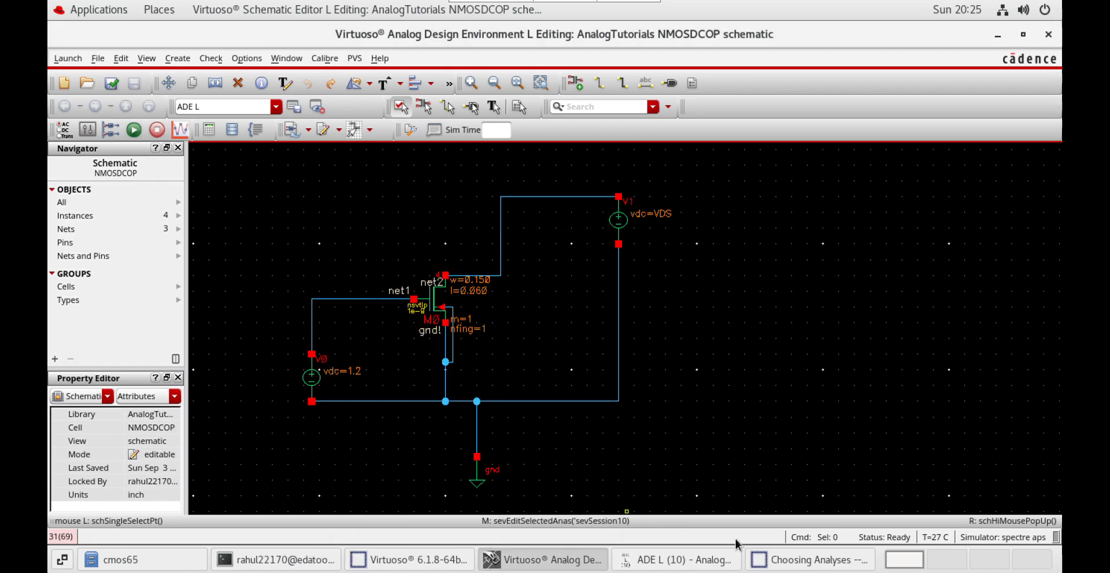
# - Set the dc sweep range from 0 to 3.3 with a linear step size of 0.01 and accept the analysis
pyautogui.click(793, 561)
pyautogui.click(498, 371)
pyautogui.write('0')
pyautogui.click(602, 372)
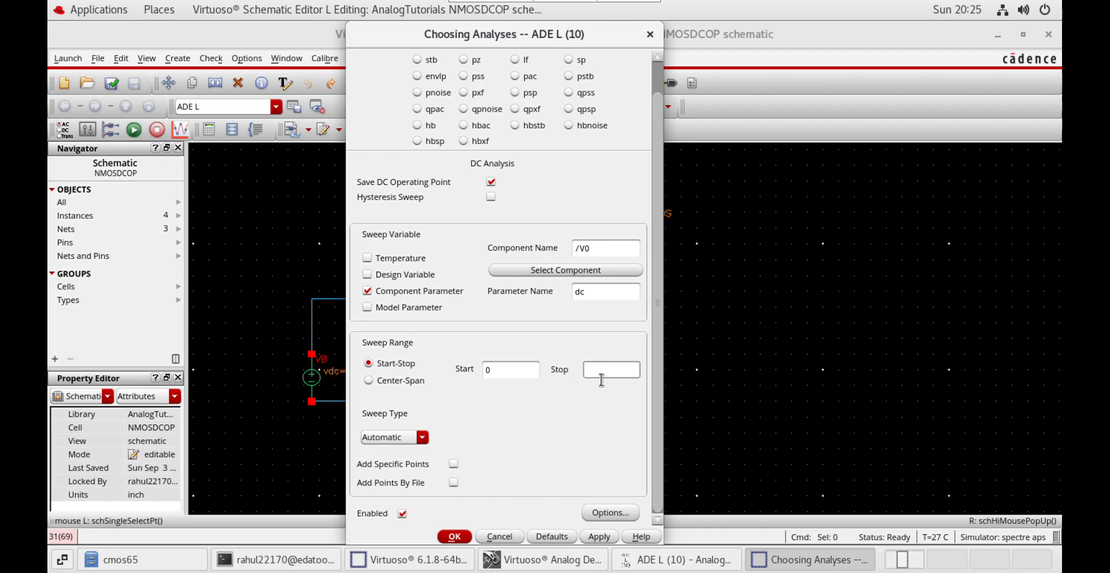
pyautogui.write('3.3')
pyautogui.click(424, 439)
pyautogui.click(428, 442)
pyautogui.click(423, 438)
pyautogui.click(404, 452)
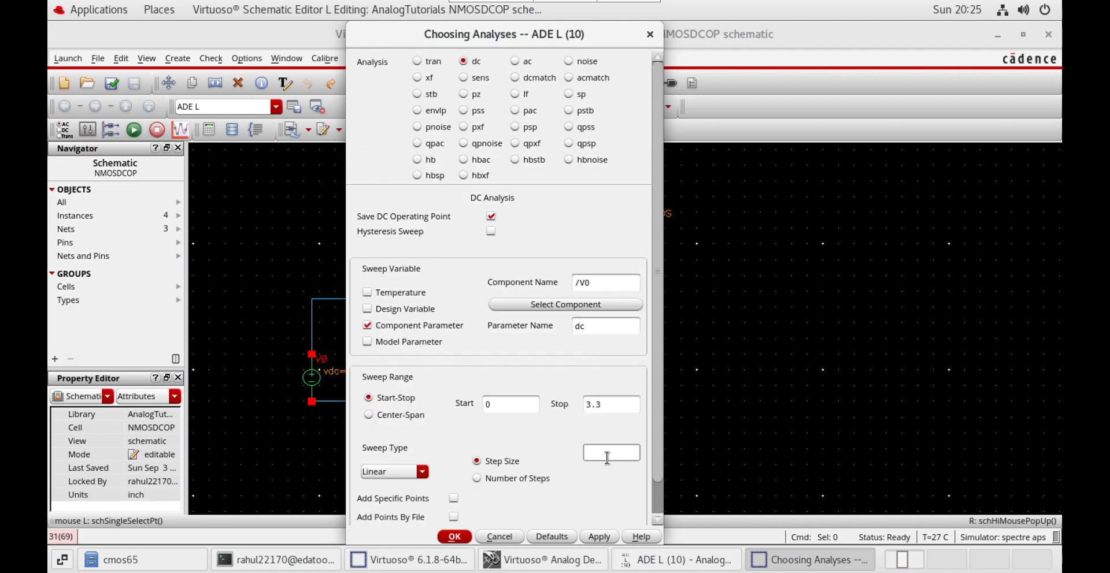
pyautogui.write('0.01')
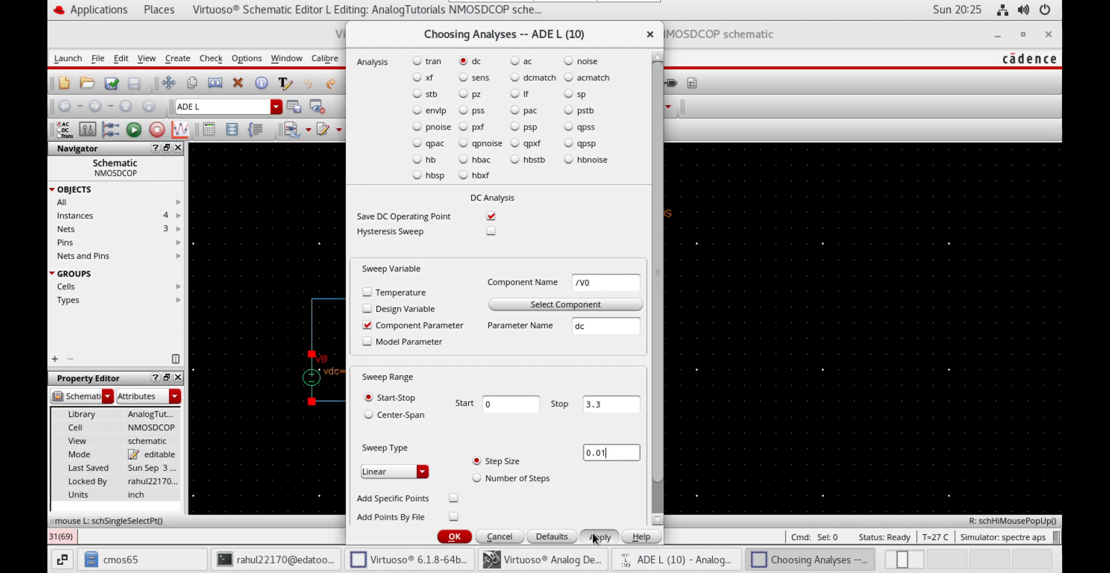
pyautogui.click(456, 537)
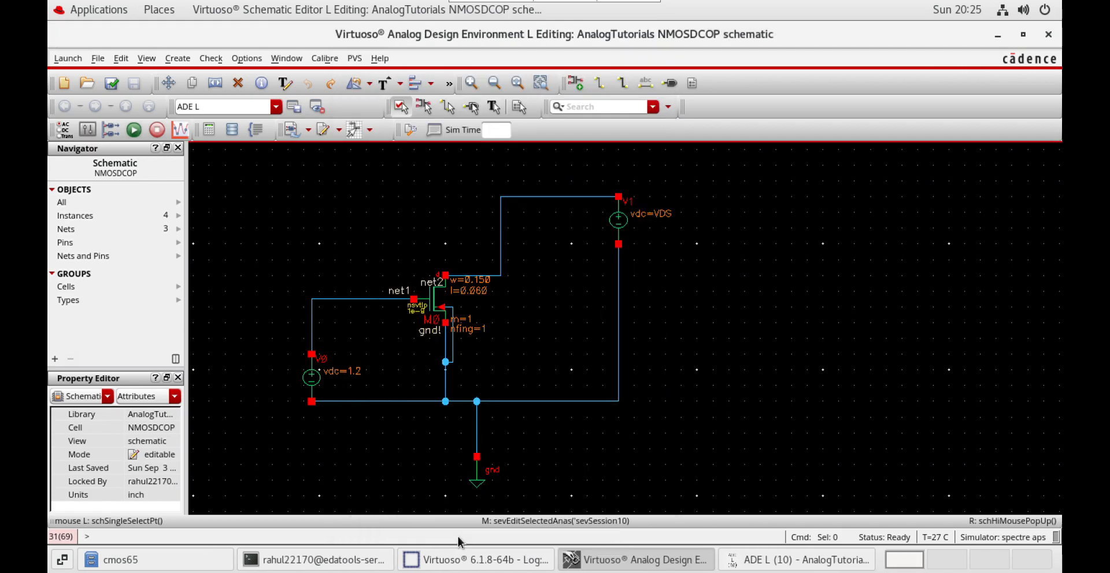
# - Copy the design variables from the cellview into the ADE L session and set VDS to 3.3
pyautogui.click(744, 563)
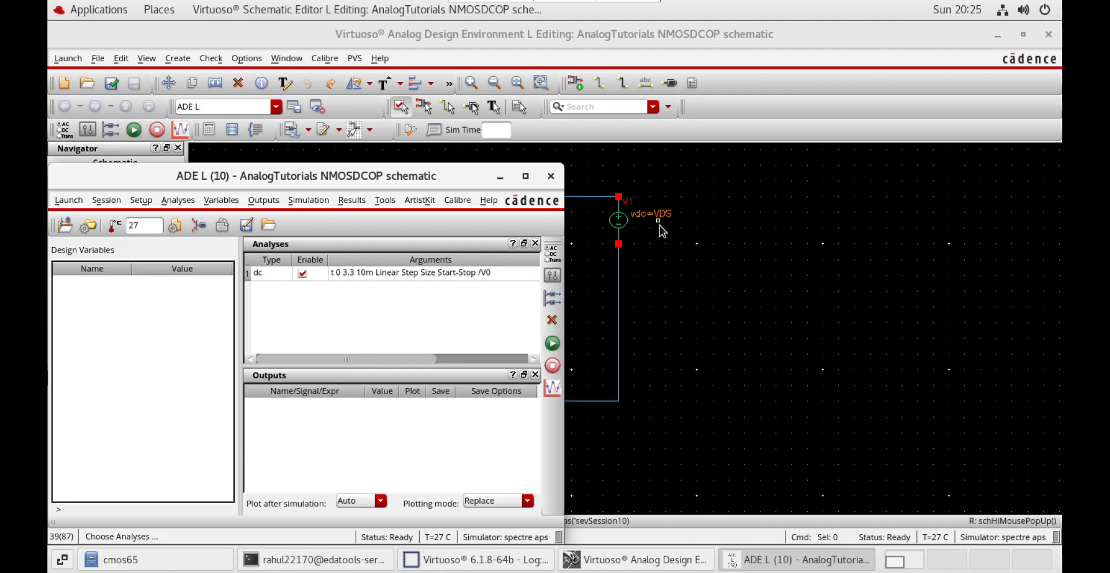
pyautogui.rightClick(129, 338)
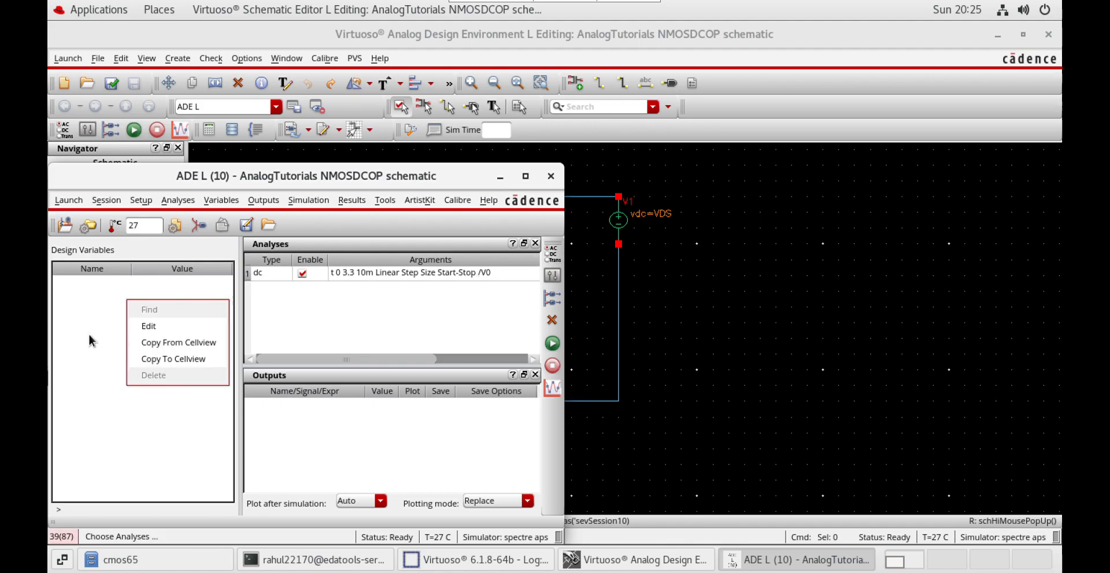
pyautogui.click(154, 349)
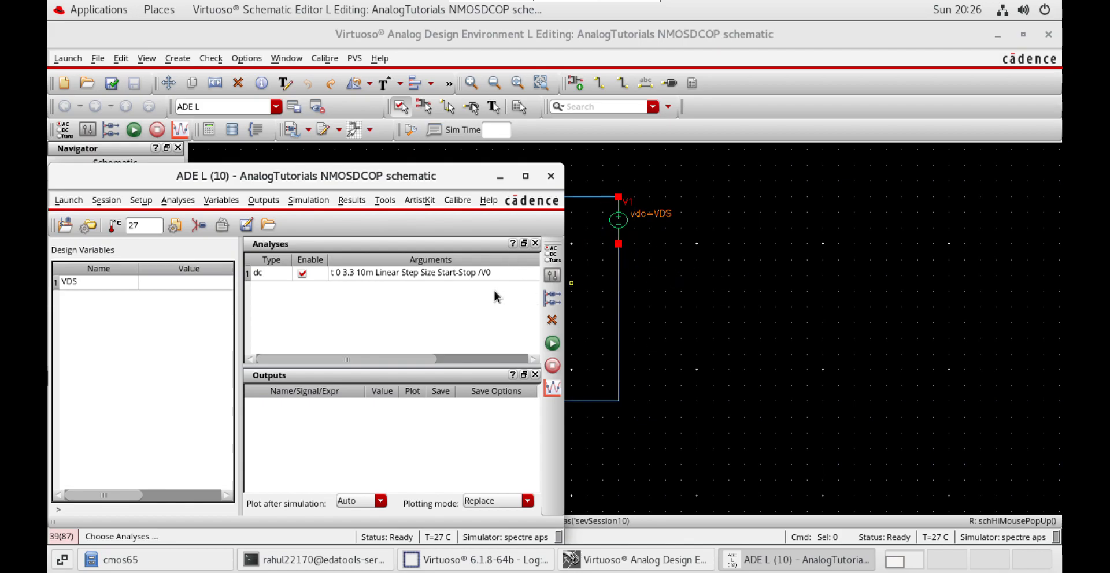
pyautogui.doubleClick(195, 284)
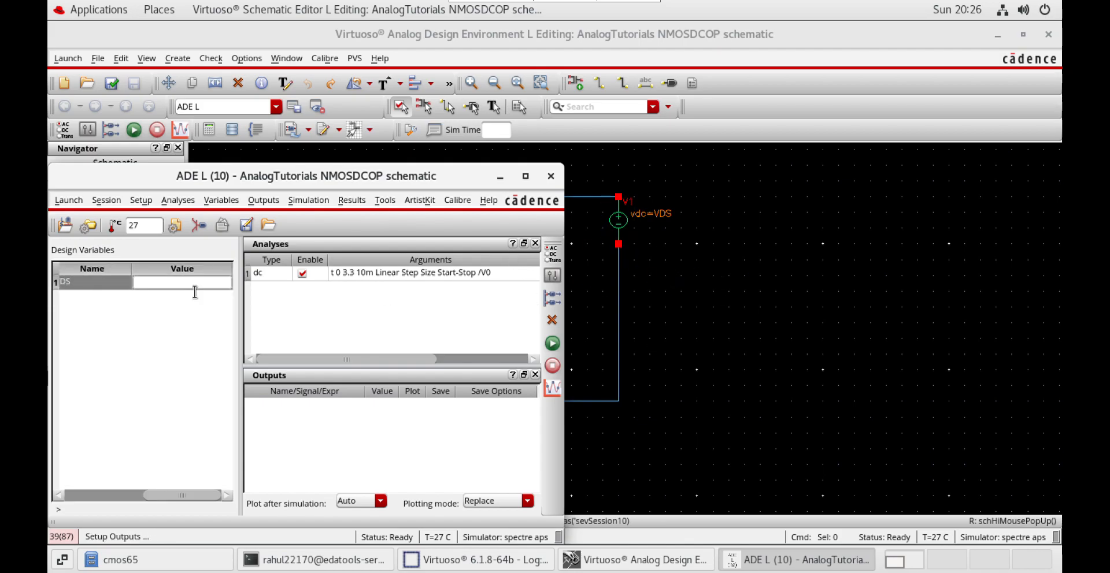
pyautogui.write('3.3')
pyautogui.press('Return')
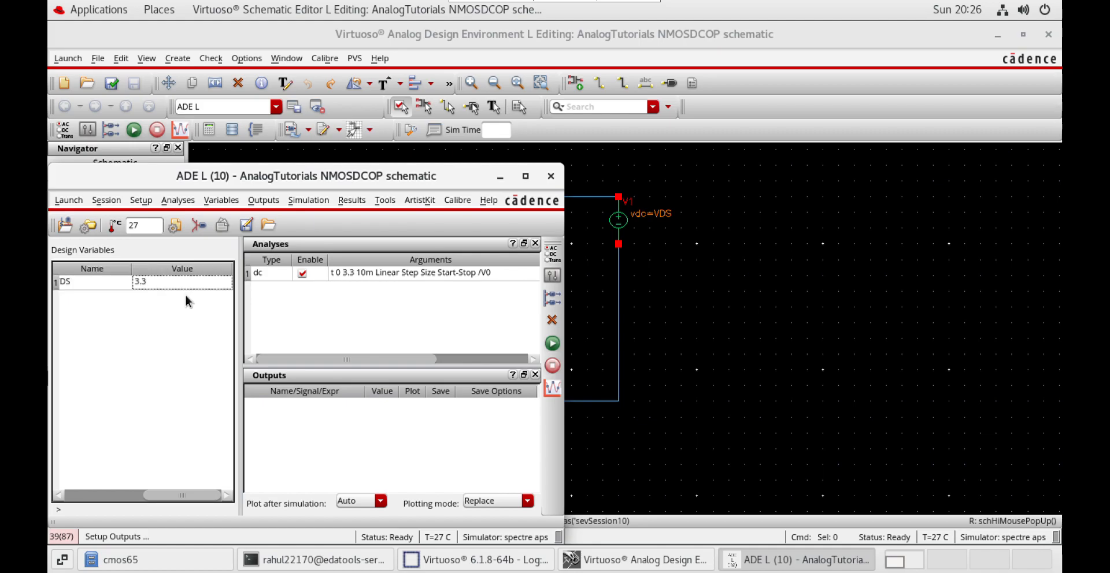
# - Try to netlist and run the simulation, and minimize the output log
pyautogui.click(556, 345)
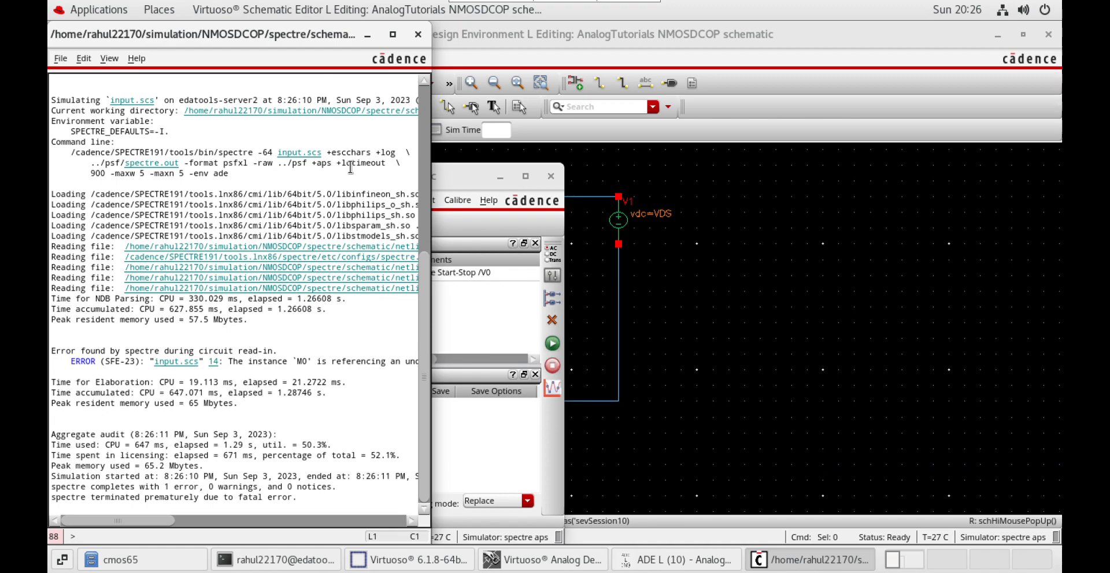
pyautogui.click(367, 36)
# - Add the model file TT.scs from the cmos65 corners folder to the model libraries and rerun the simulation
pyautogui.click(200, 226)
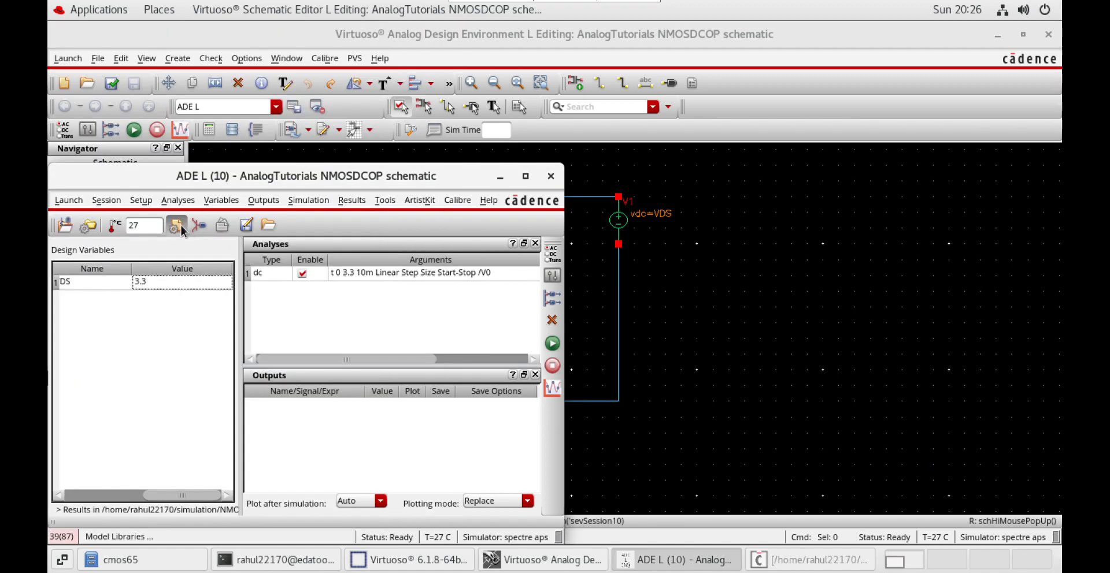
pyautogui.click(497, 86)
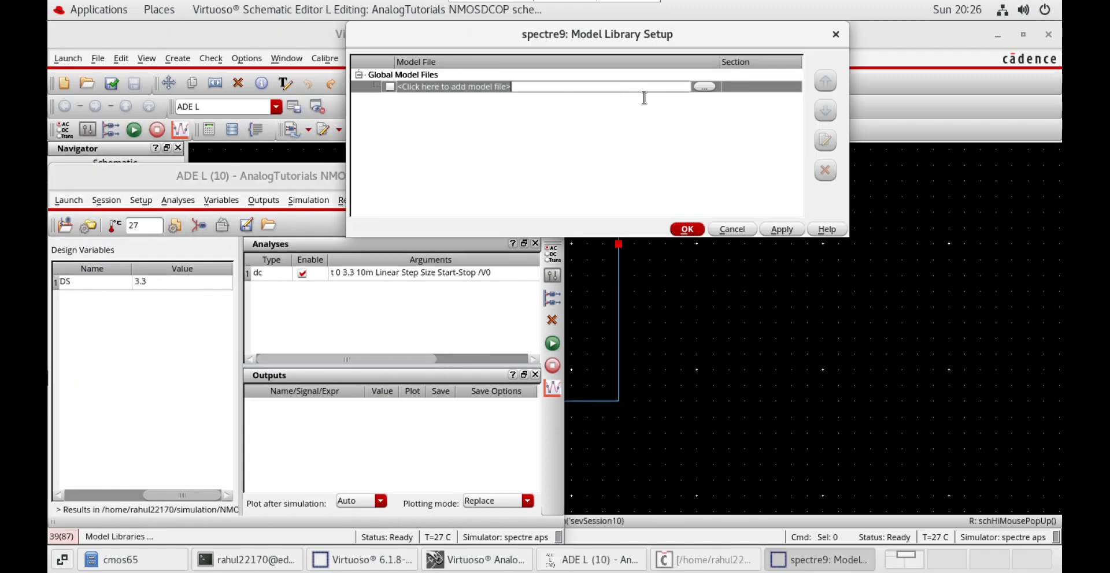
pyautogui.click(709, 88)
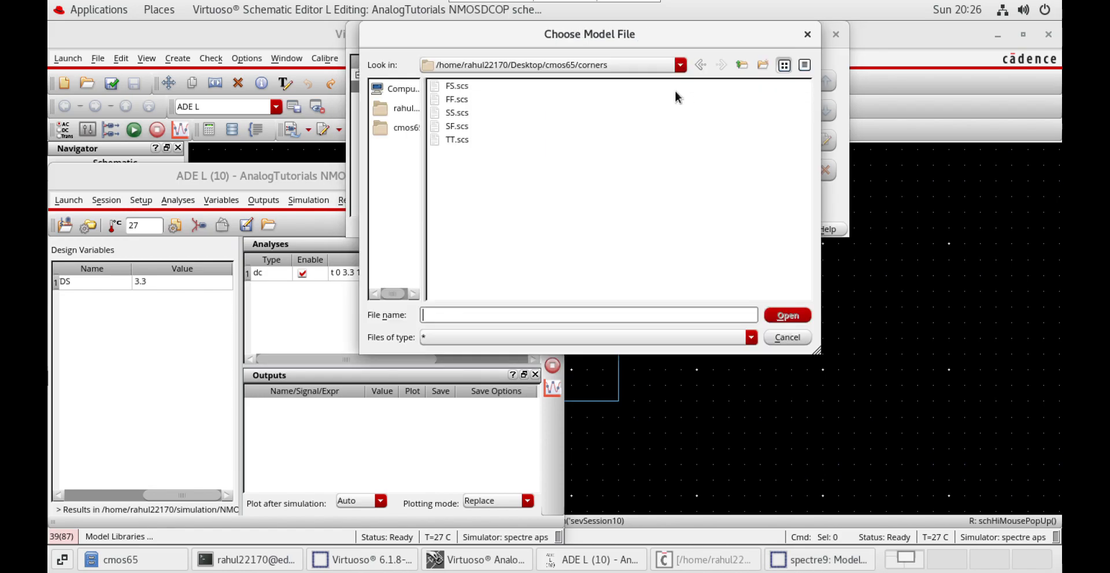
pyautogui.click(463, 140)
pyautogui.click(792, 318)
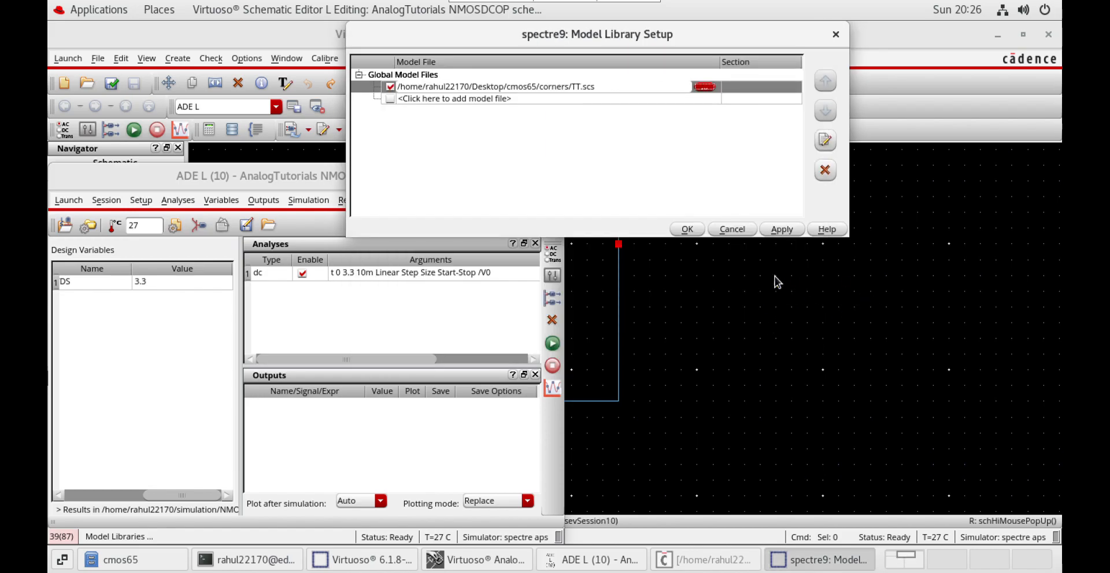
pyautogui.click(687, 230)
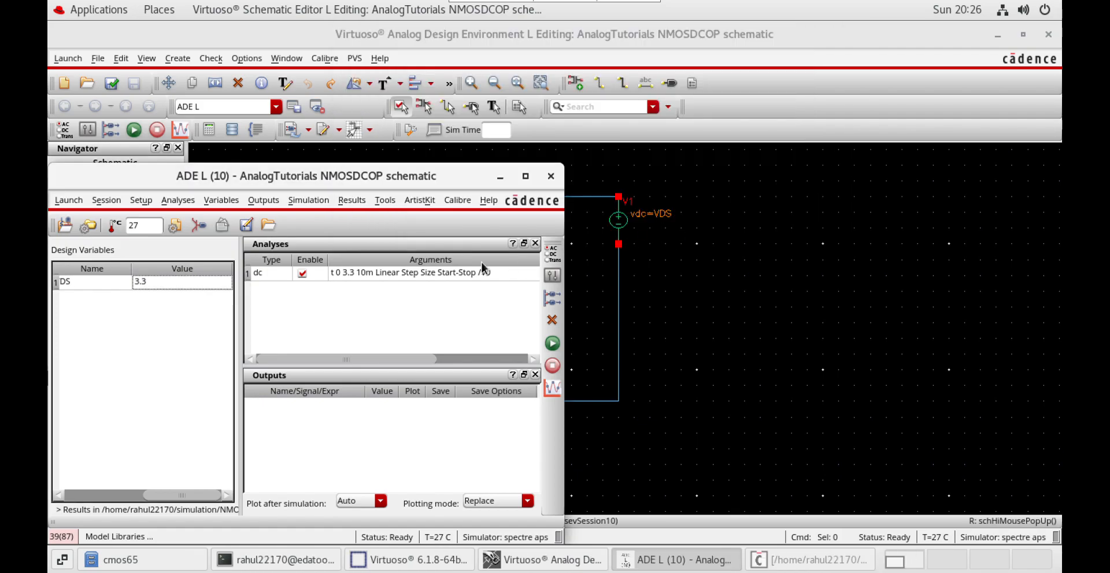
pyautogui.click(551, 343)
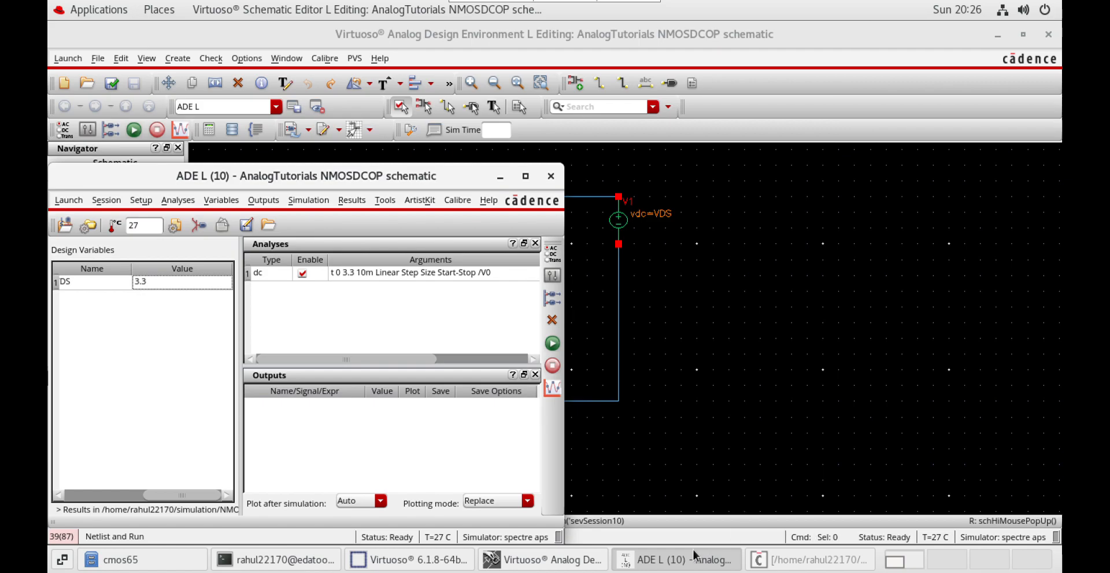
pyautogui.click(578, 560)
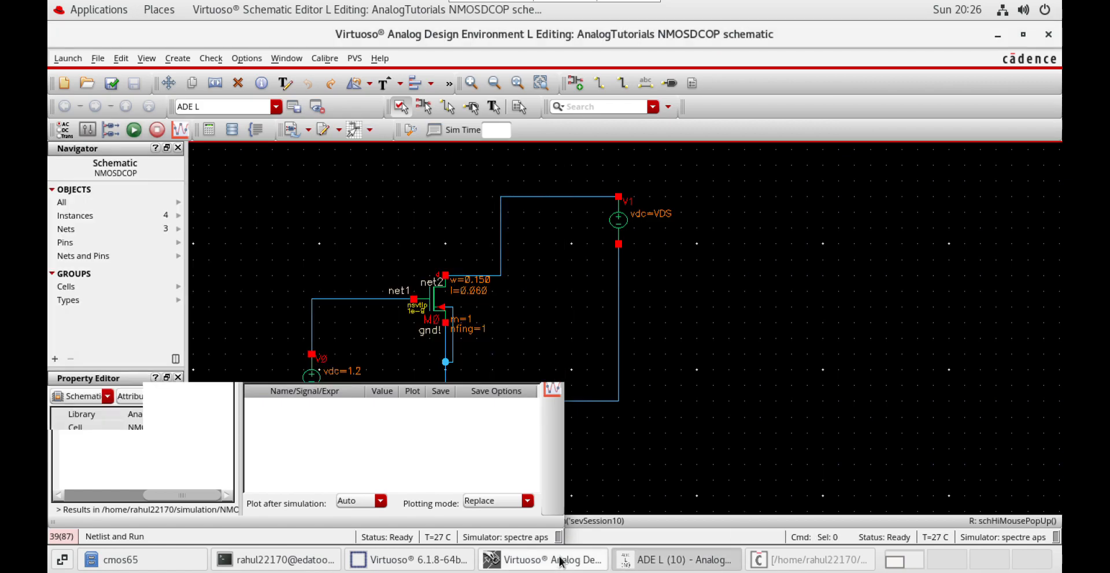
pyautogui.click(566, 560)
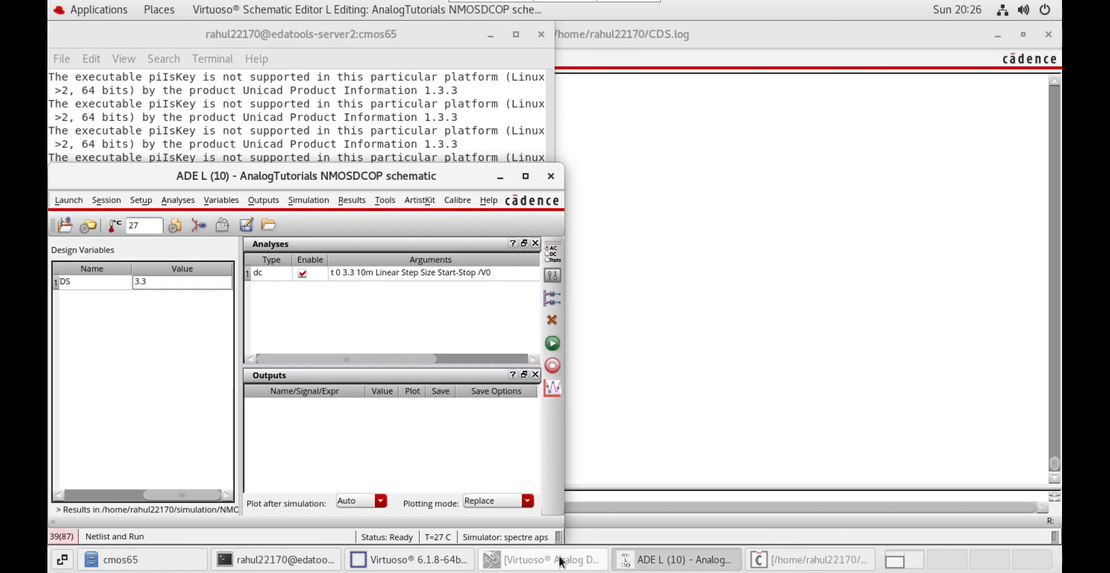
pyautogui.click(660, 561)
pyautogui.click(661, 561)
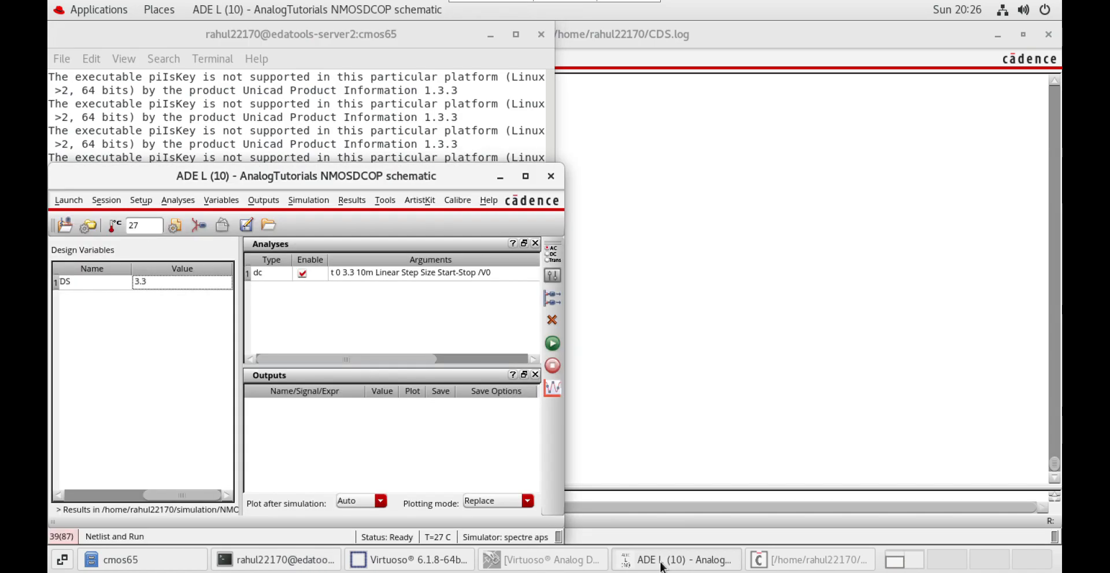
pyautogui.click(567, 563)
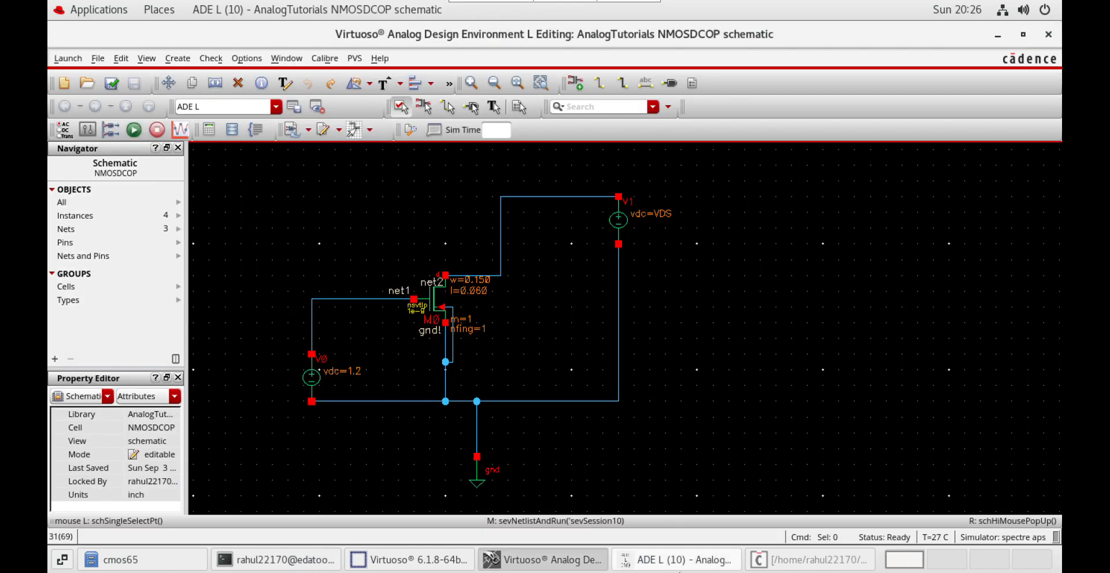
pyautogui.click(679, 569)
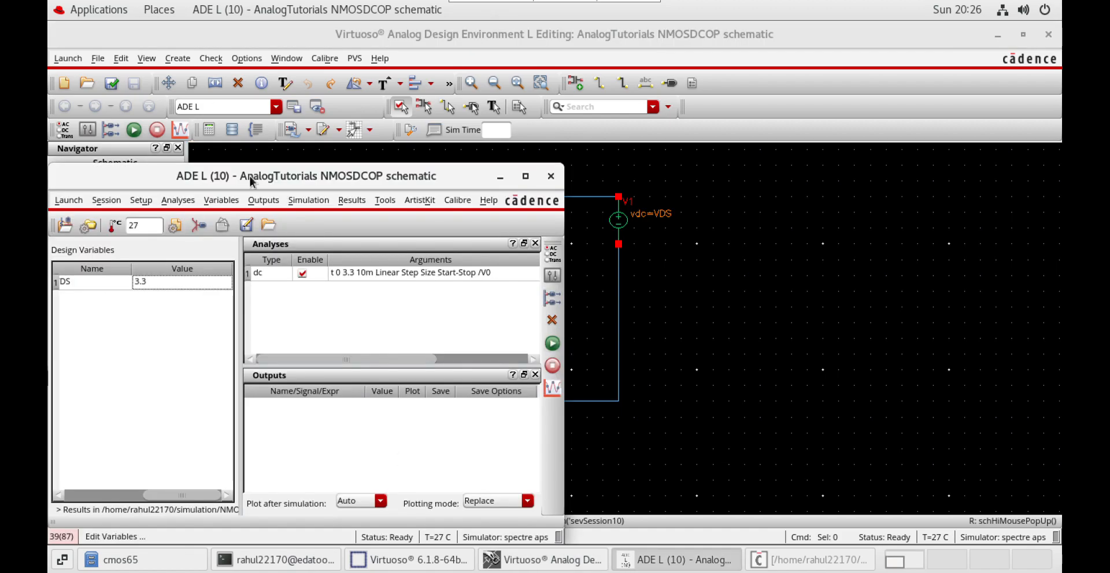
# - Select the drain terminal of transistor M0 on the design as an output to plot
pyautogui.click(263, 200)
pyautogui.moveTo(293, 324)
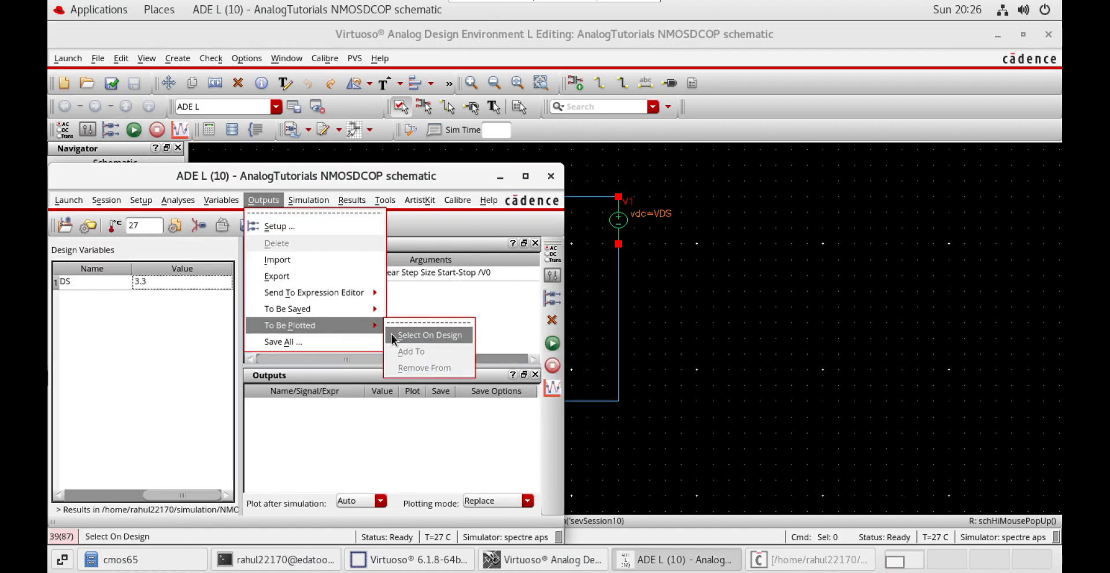
pyautogui.click(426, 332)
pyautogui.click(445, 275)
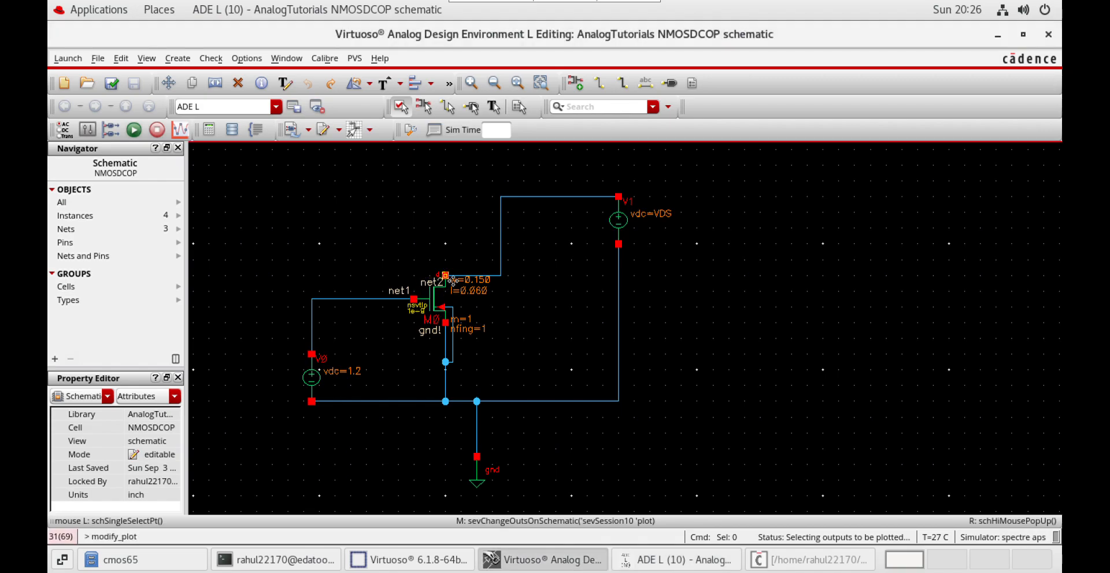
# - Run the simulation from ADE L to plot M0's drain current, and close the waveform window
pyautogui.click(705, 559)
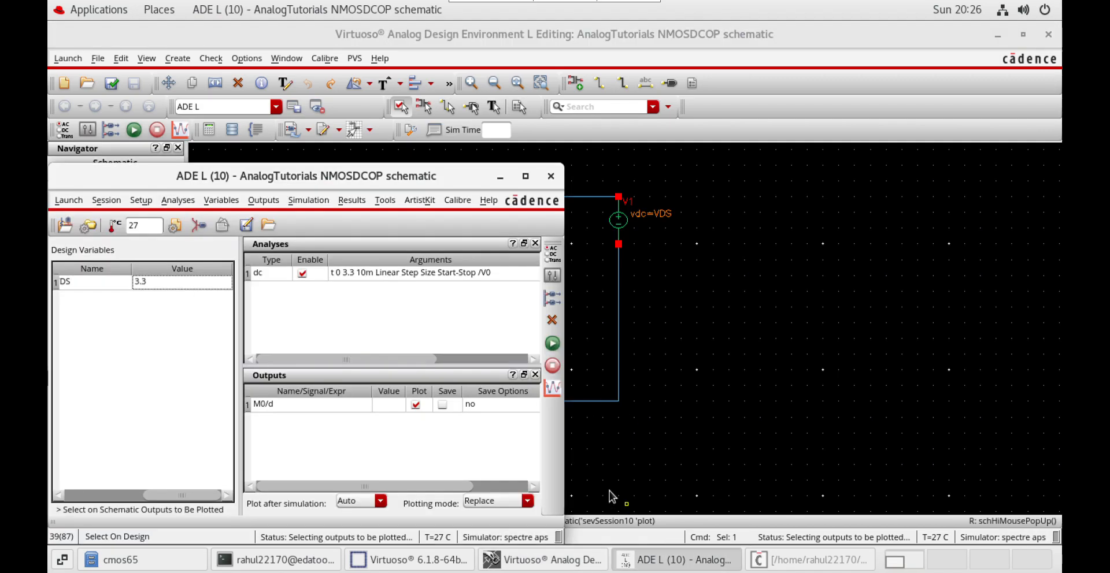
pyautogui.click(551, 351)
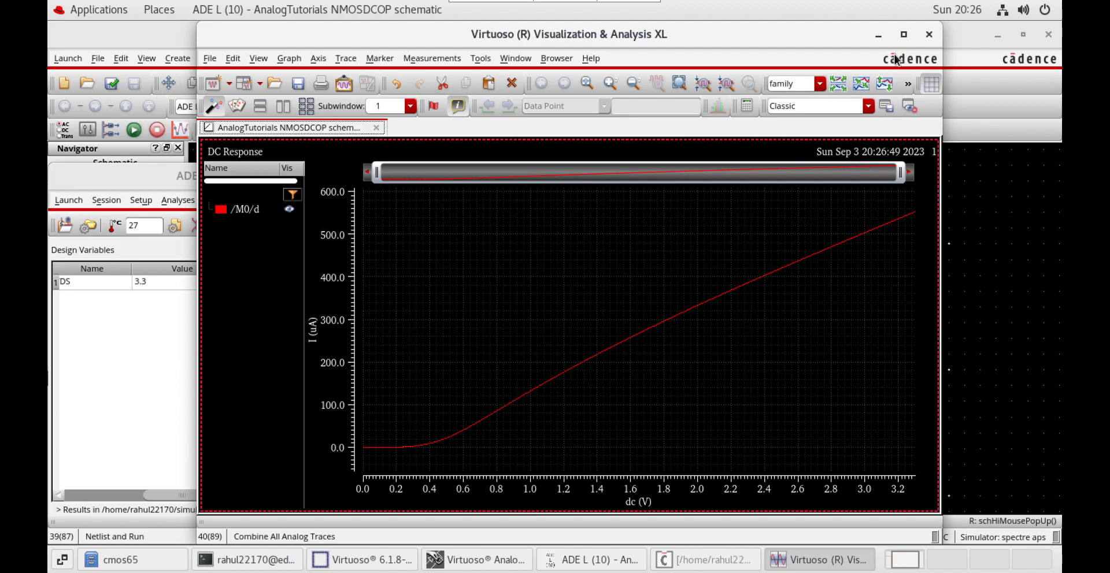
pyautogui.click(928, 35)
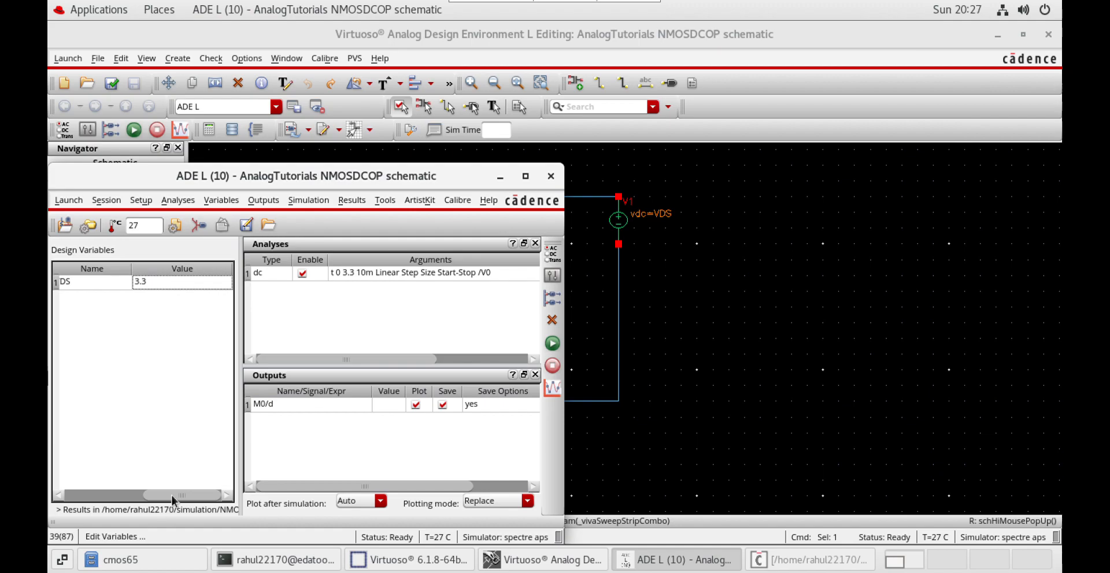
# - Open a parametric analysis for the session and add VDS as the sweep variable
pyautogui.moveTo(171, 495); pyautogui.dragTo(67, 495)
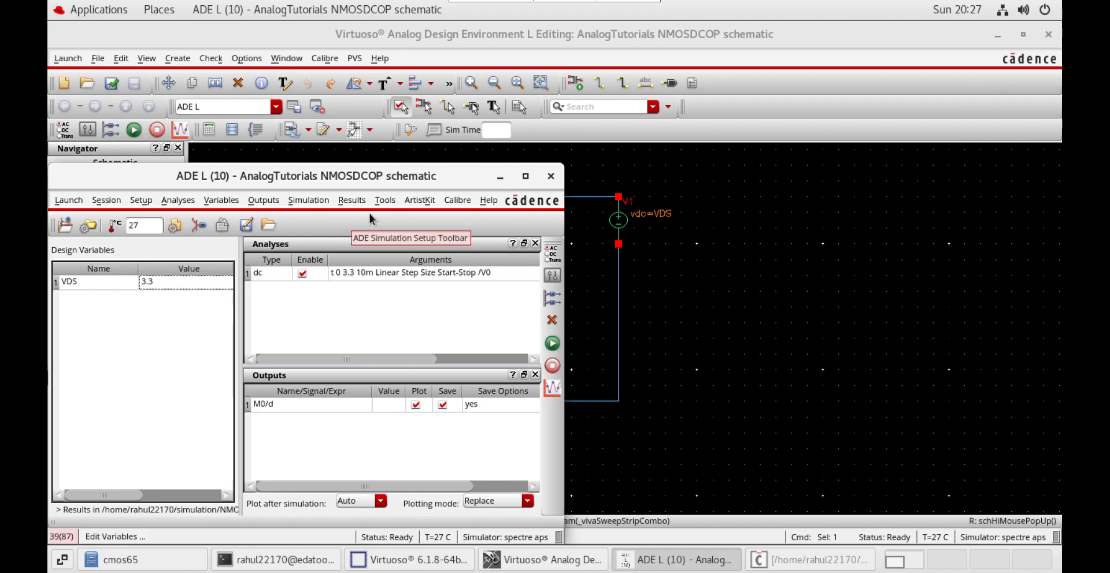
pyautogui.click(383, 201)
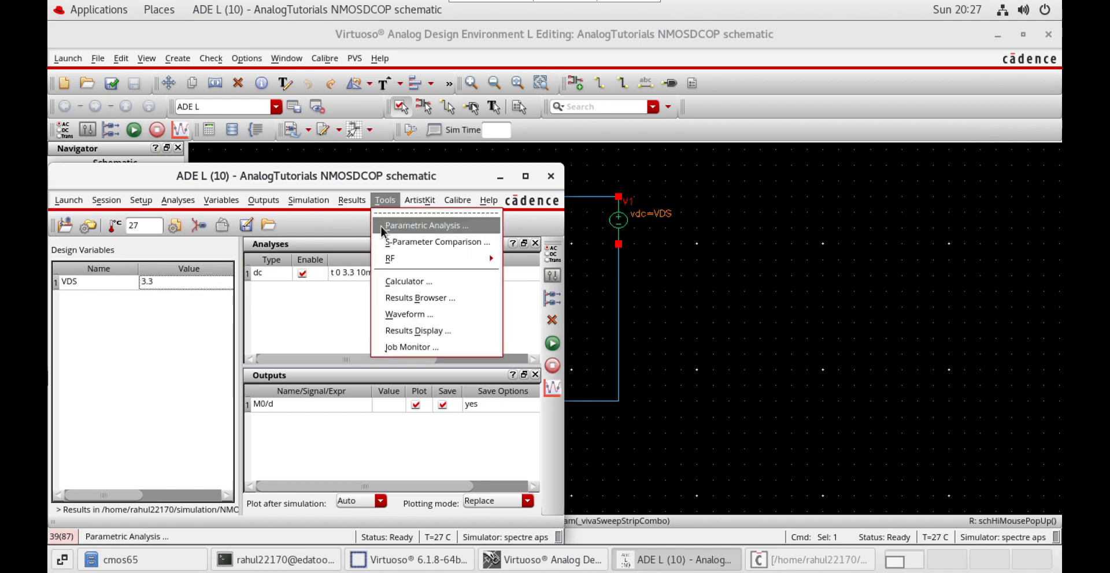
pyautogui.click(380, 227)
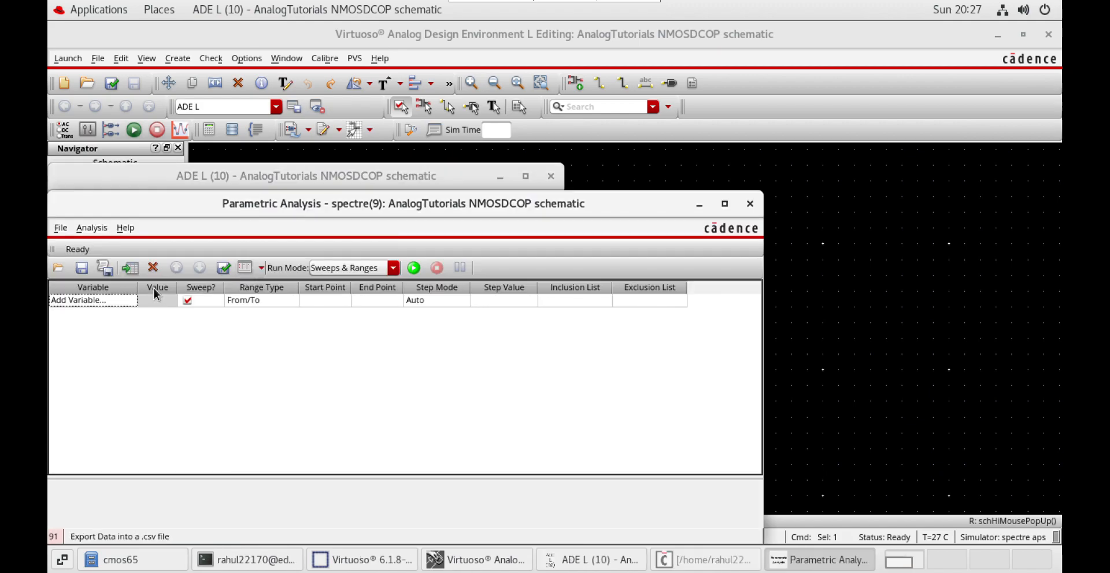
pyautogui.click(115, 304)
pyautogui.click(130, 300)
pyautogui.click(97, 317)
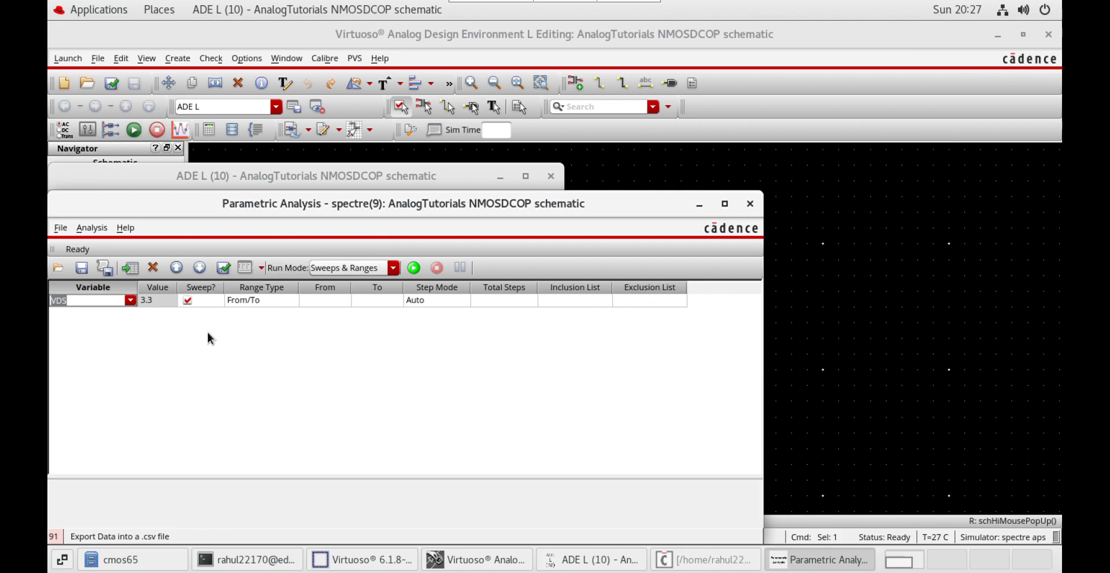
# - Set the VDS sweep range from 1 to 3 with 4 total steps and run the parametric analysis
pyautogui.click(331, 301)
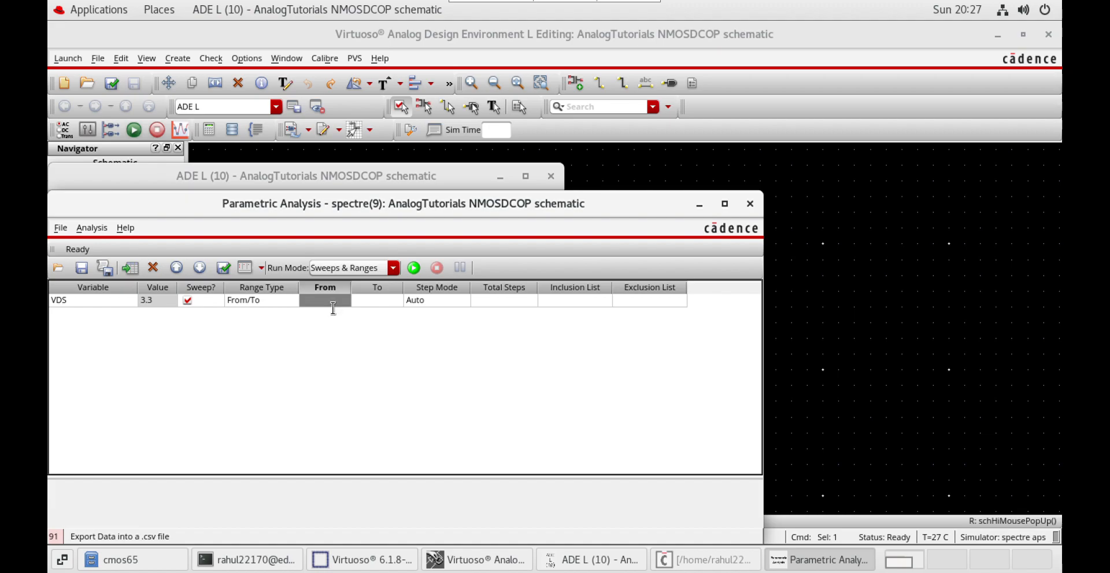
pyautogui.click(333, 303)
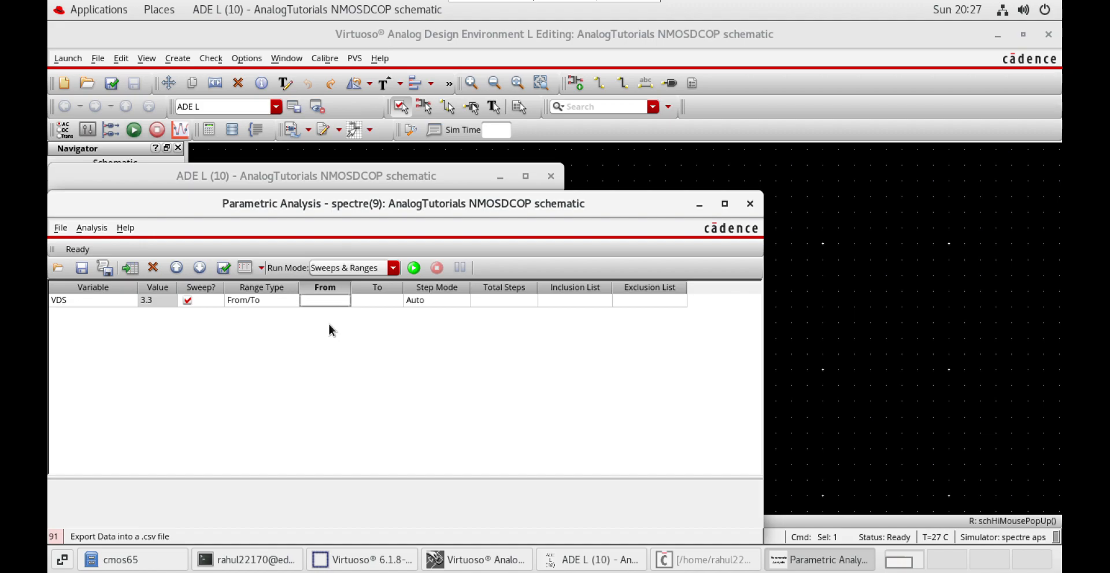
pyautogui.click(384, 299)
pyautogui.click(384, 299)
pyautogui.moveTo(399, 213); pyautogui.dragTo(666, 261)
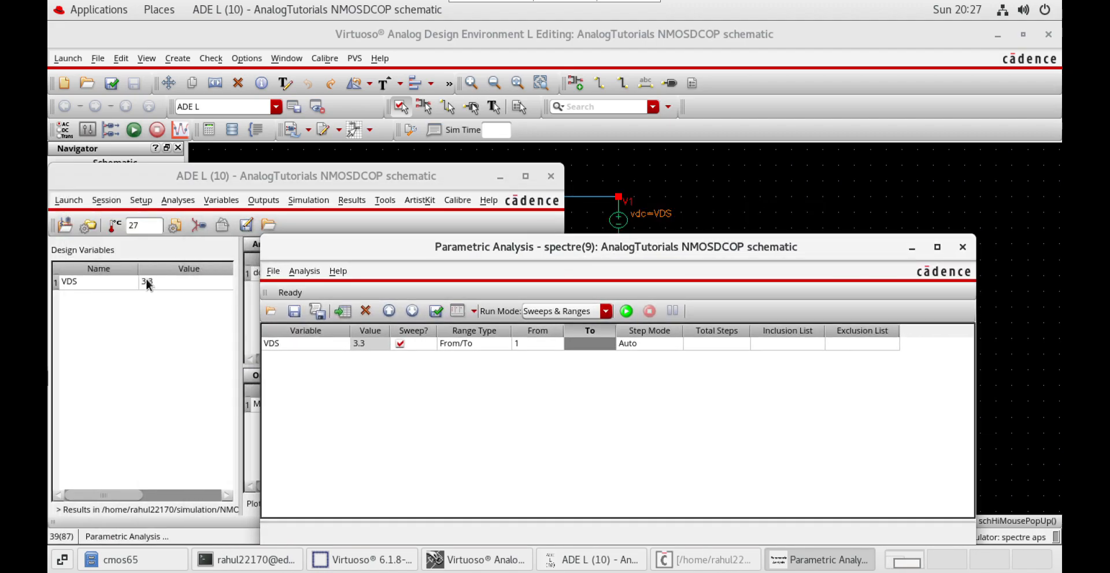
pyautogui.click(584, 346)
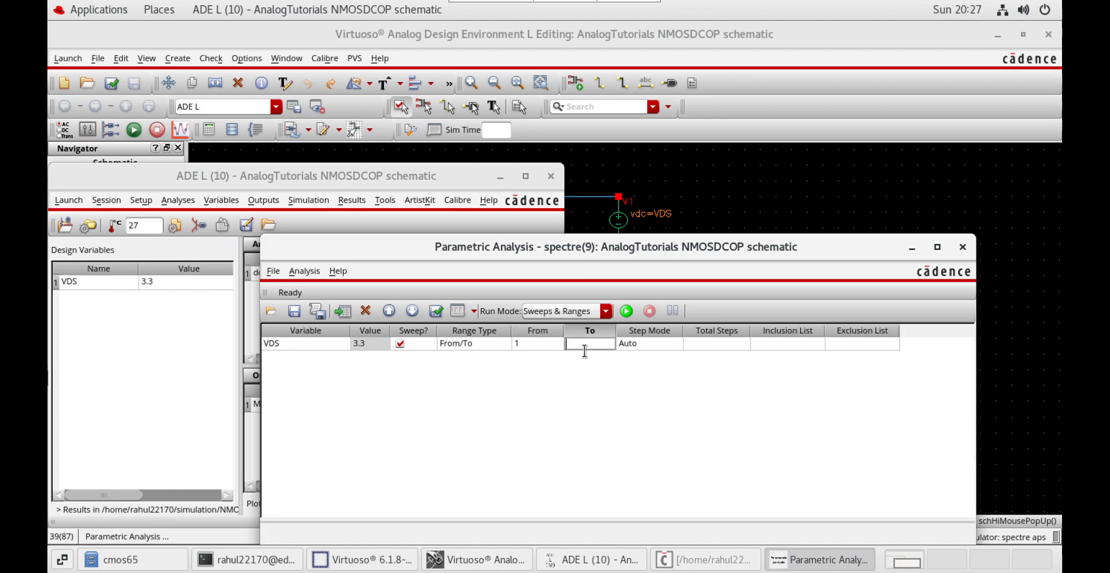
pyautogui.write('3')
pyautogui.click(738, 343)
pyautogui.click(737, 342)
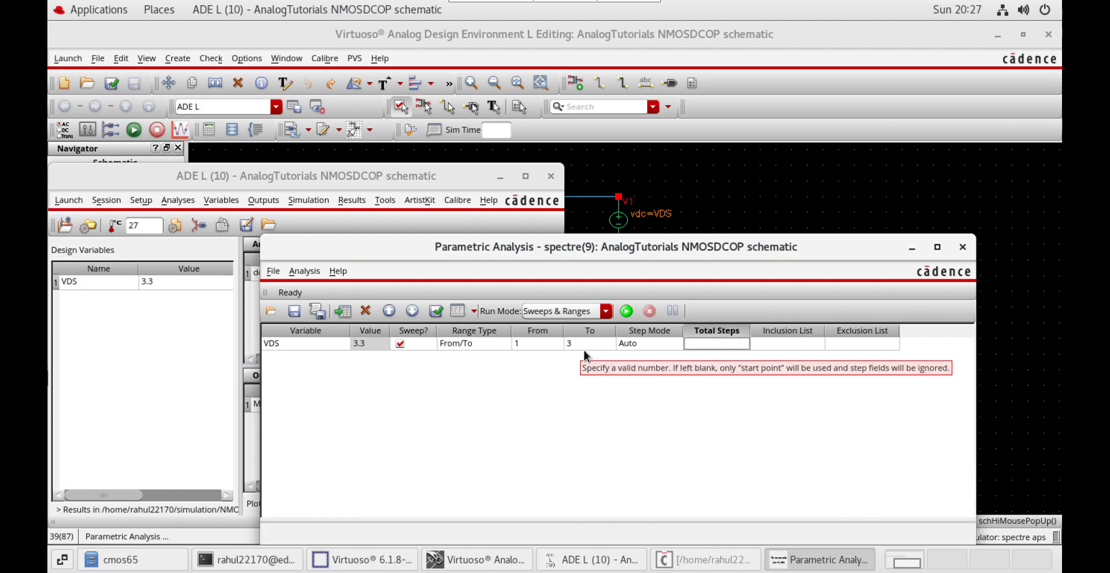
pyautogui.moveTo(636, 253); pyautogui.dragTo(677, 181)
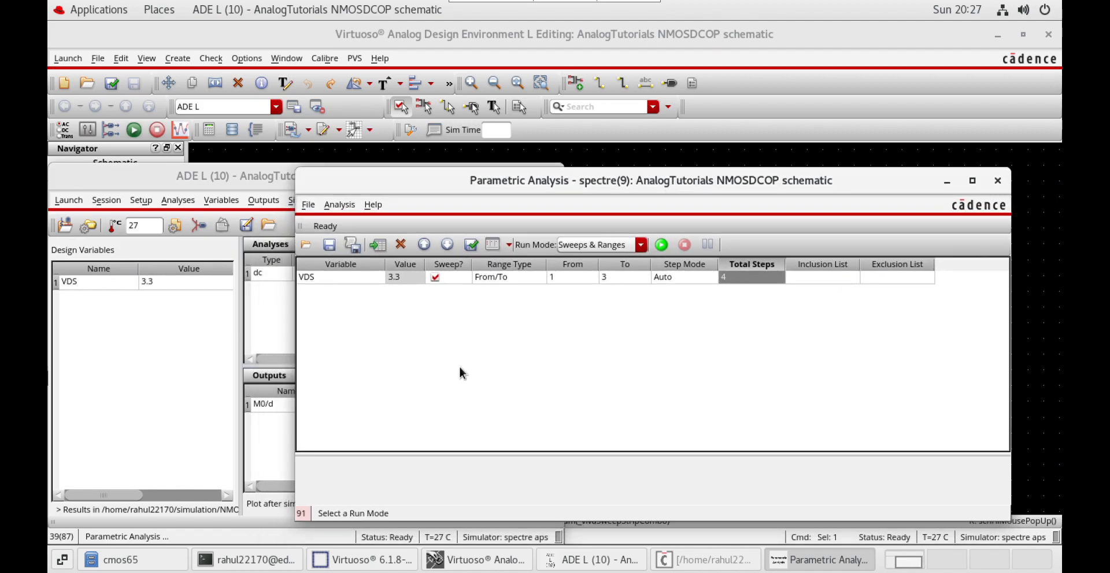
pyautogui.click(662, 245)
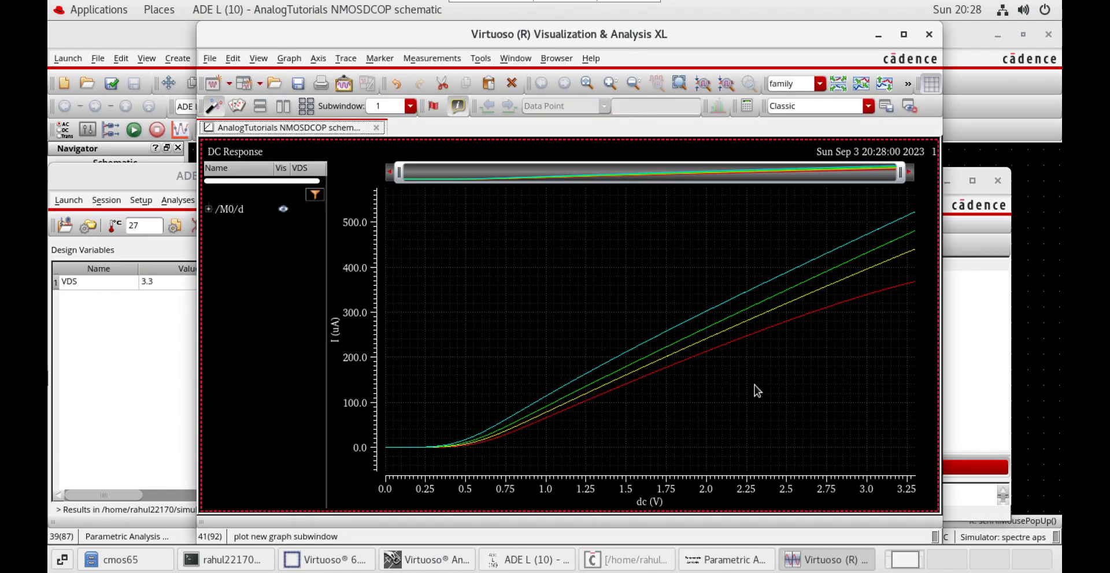
# - Examine the M0/d drain current curves in the DC response plot for each swept VDS value
pyautogui.click(809, 313)
pyautogui.click(808, 295)
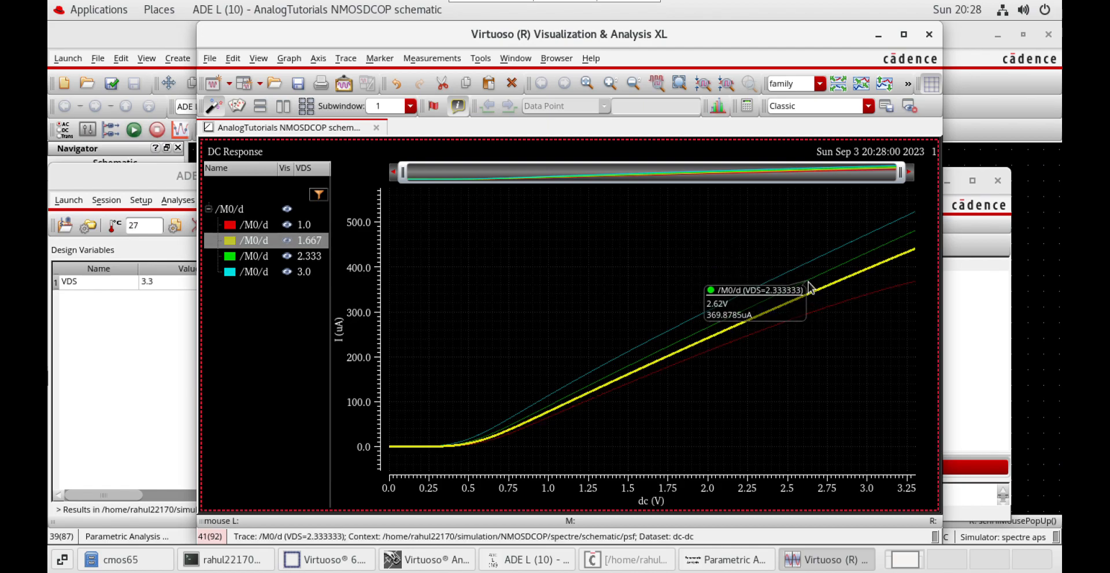
pyautogui.click(810, 277)
pyautogui.click(812, 264)
pyautogui.click(818, 316)
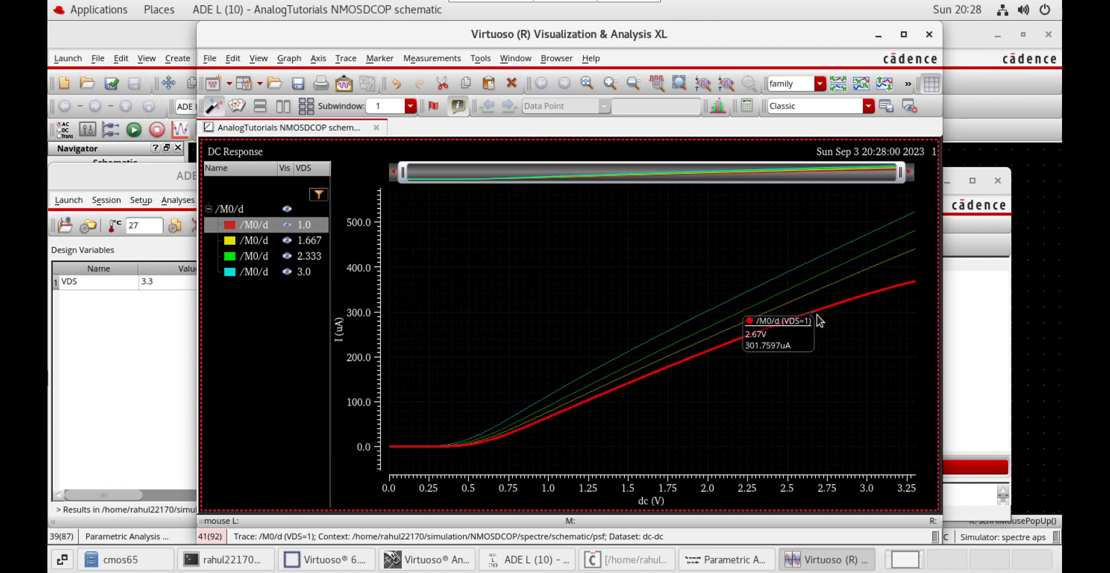
pyautogui.click(815, 296)
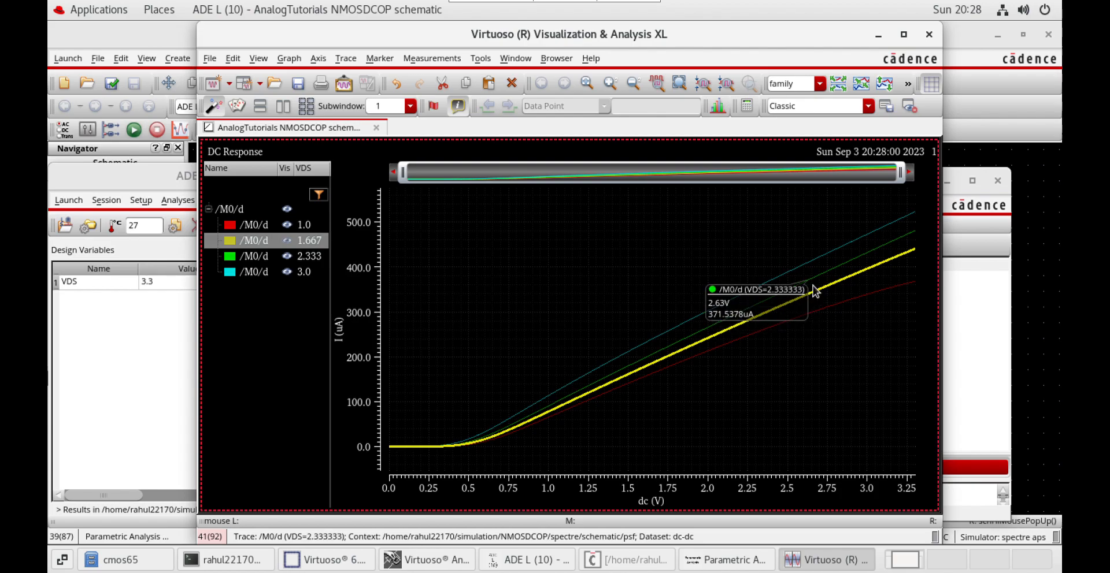
pyautogui.click(813, 283)
pyautogui.click(805, 267)
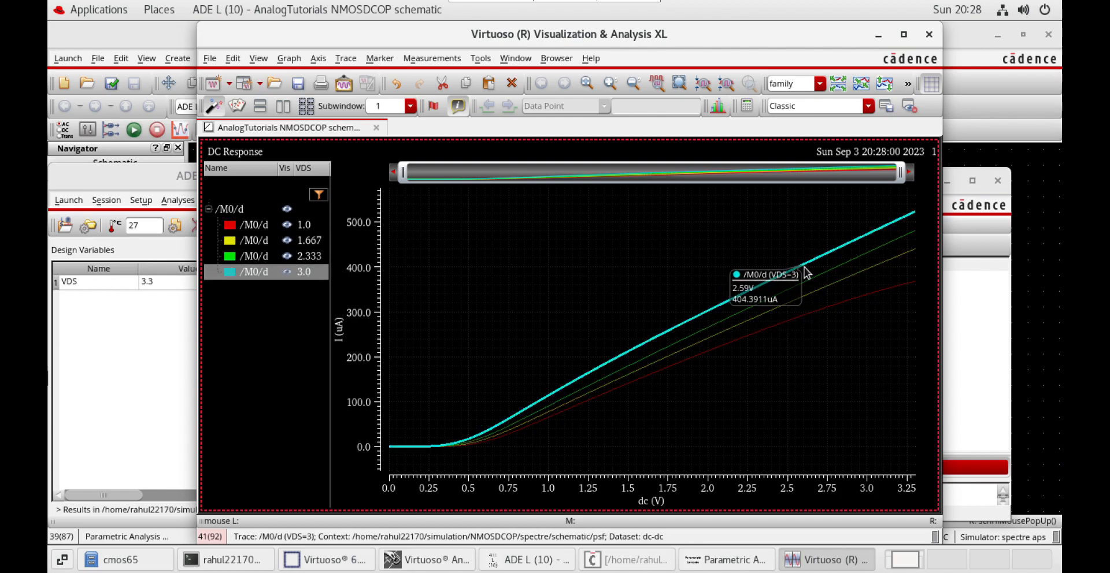
# - Close the waveform plot, the parametric analysis and the ADE L session without saving the state
pyautogui.click(929, 34)
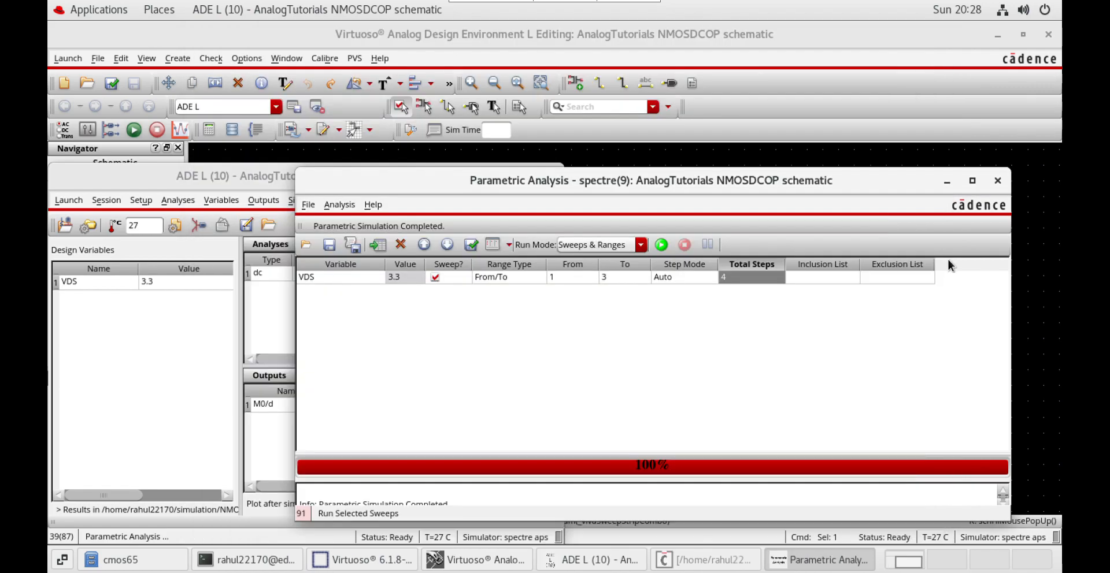
pyautogui.click(996, 185)
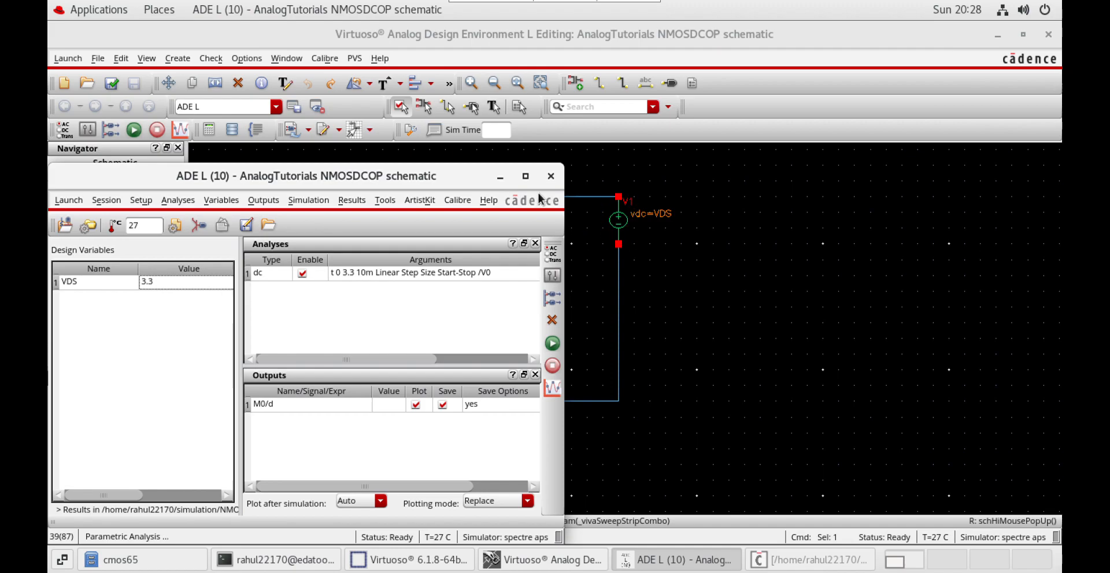
pyautogui.click(552, 176)
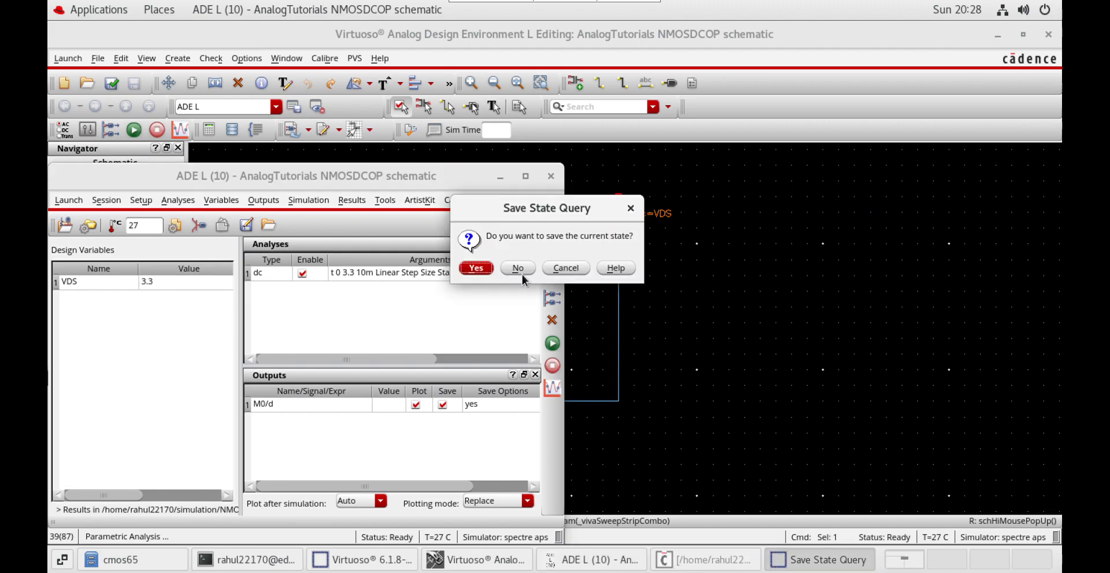
pyautogui.click(522, 274)
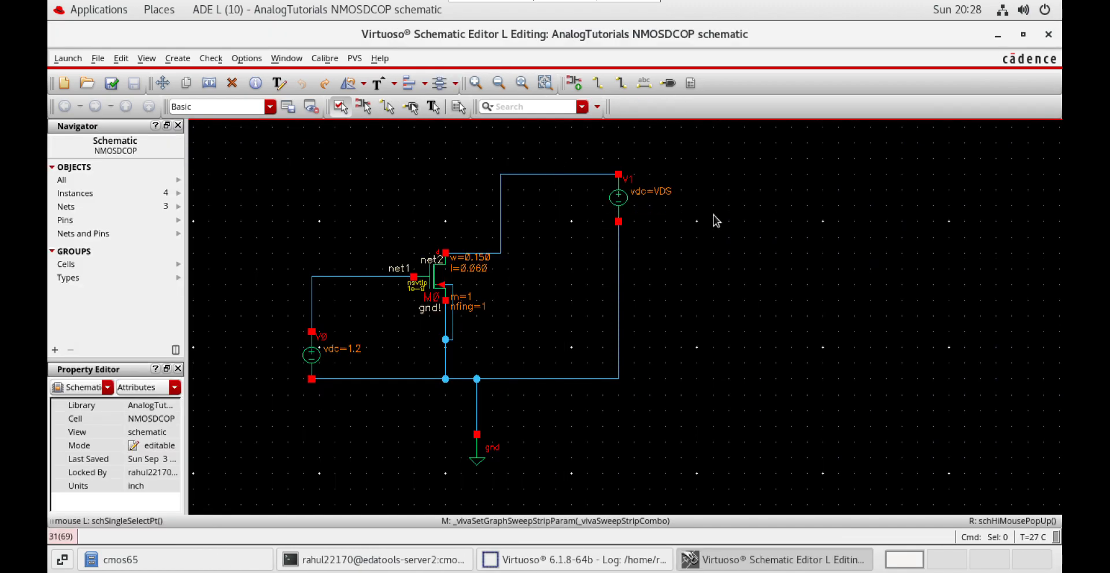
# - Set the DC voltage of source V1 to 3.3 V
pyautogui.click(632, 211)
pyautogui.press('q')
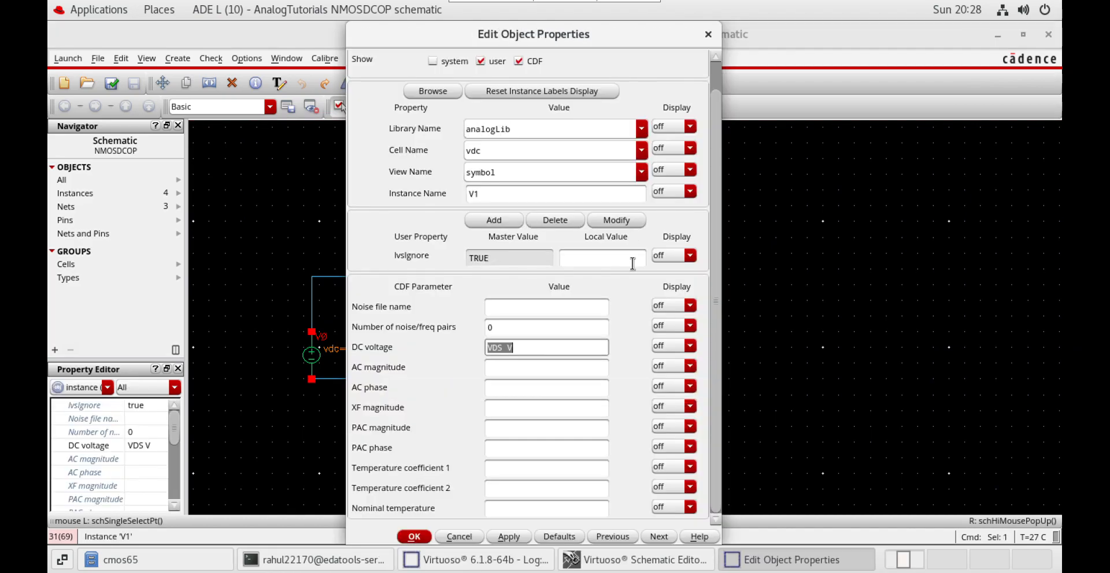
pyautogui.tripleClick(543, 348)
pyautogui.write('1')
pyautogui.write('.')
pyautogui.press('BackSpace')
pyautogui.press('BackSpace')
pyautogui.write('3.3')
pyautogui.click(516, 538)
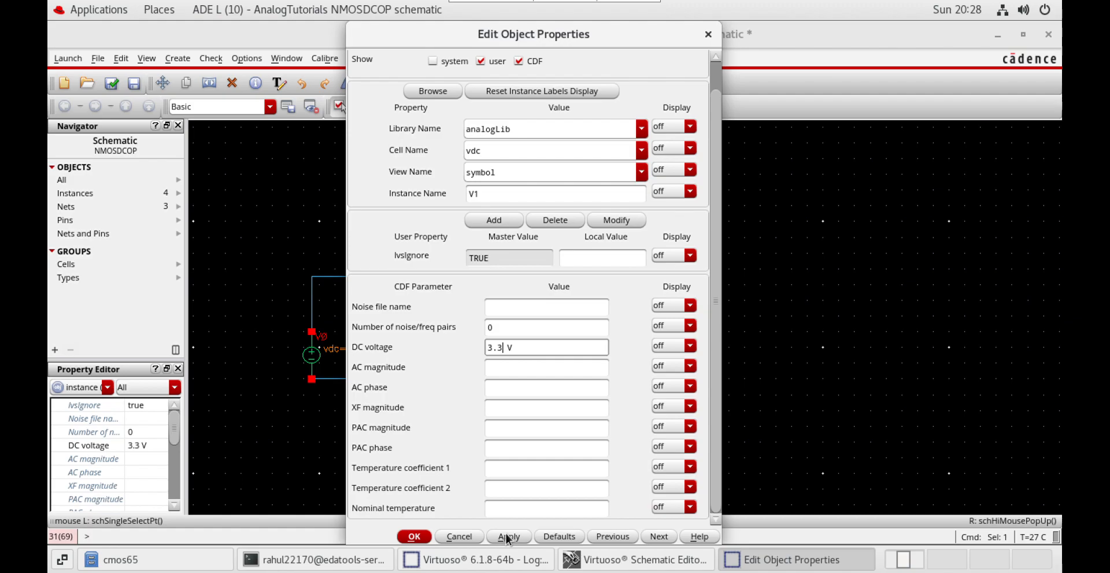
pyautogui.click(416, 537)
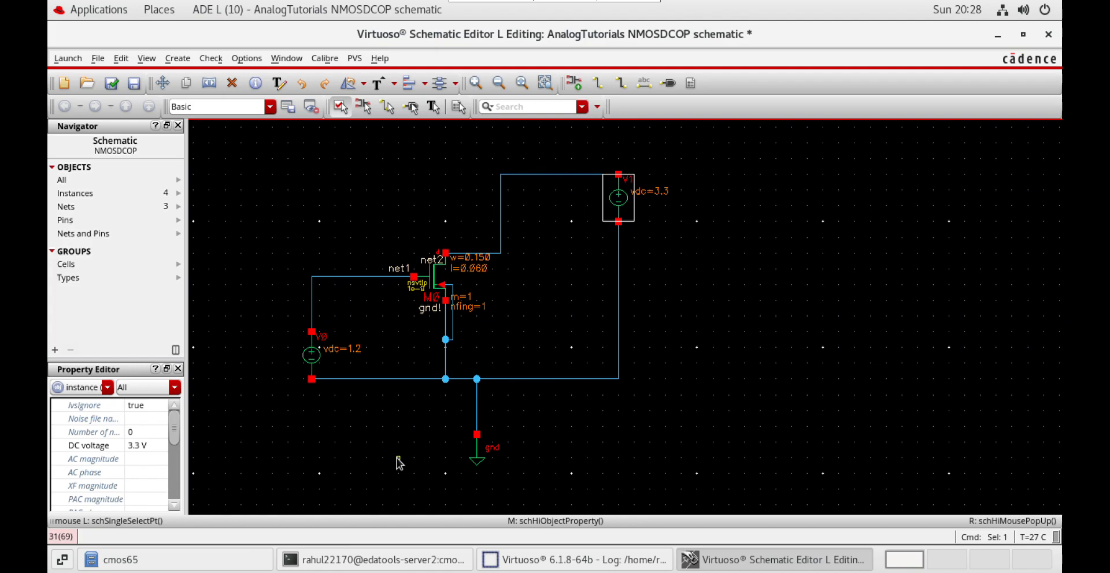
# - Launch a new ADE L session and add TT.scs from the cmos65 corners folder to its model libraries
pyautogui.click(68, 59)
pyautogui.click(69, 77)
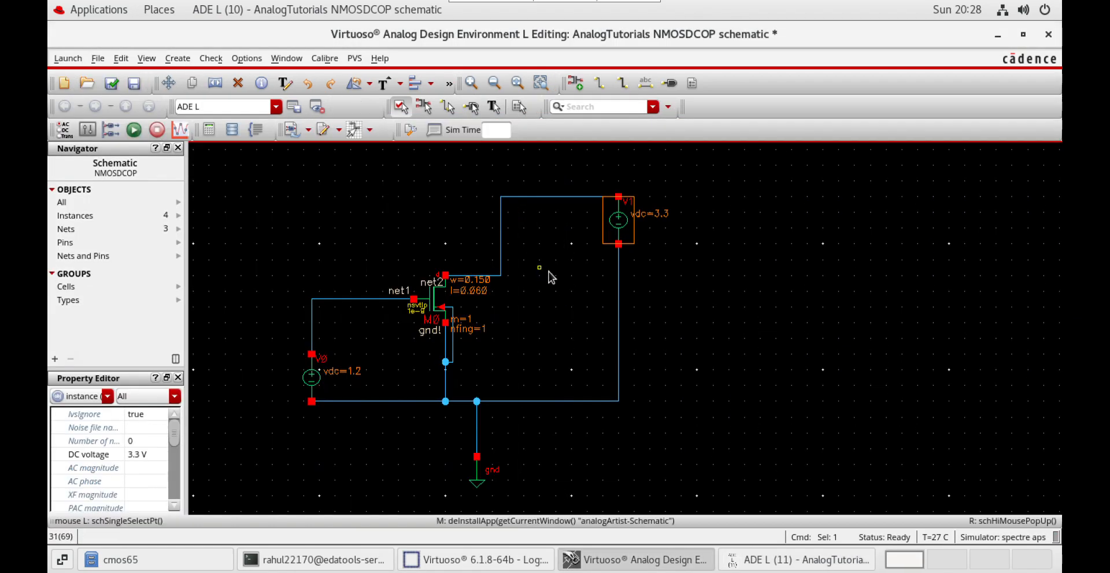
pyautogui.click(722, 559)
pyautogui.click(175, 225)
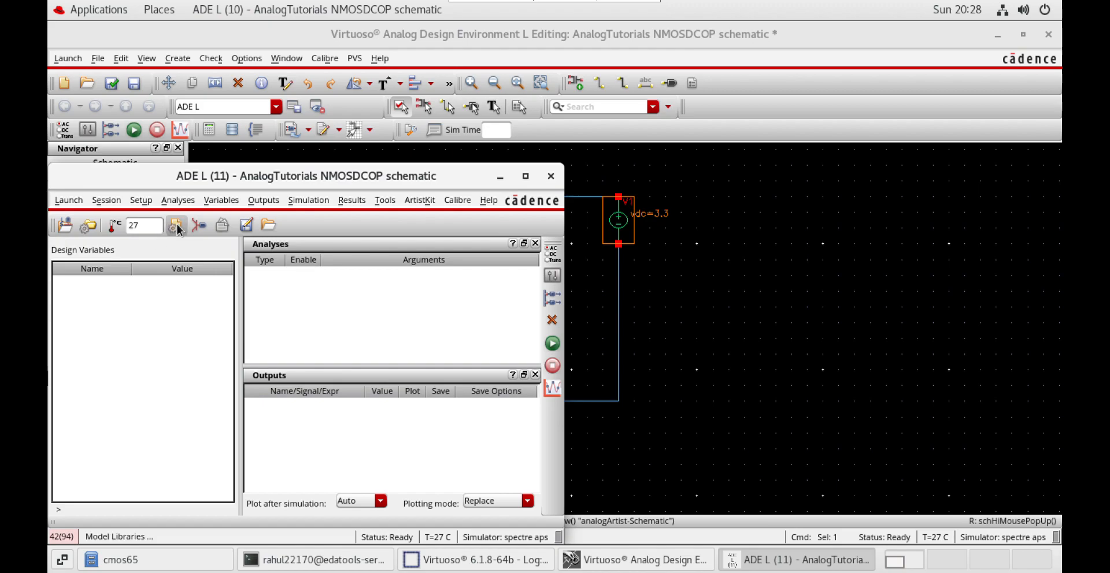
pyautogui.click(703, 87)
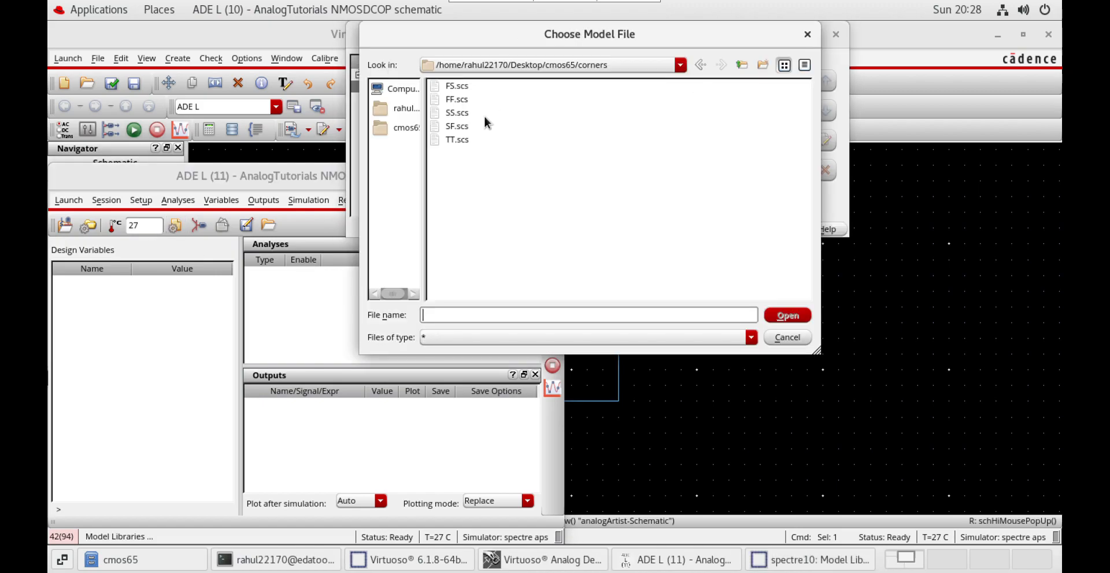
pyautogui.click(457, 139)
pyautogui.click(787, 315)
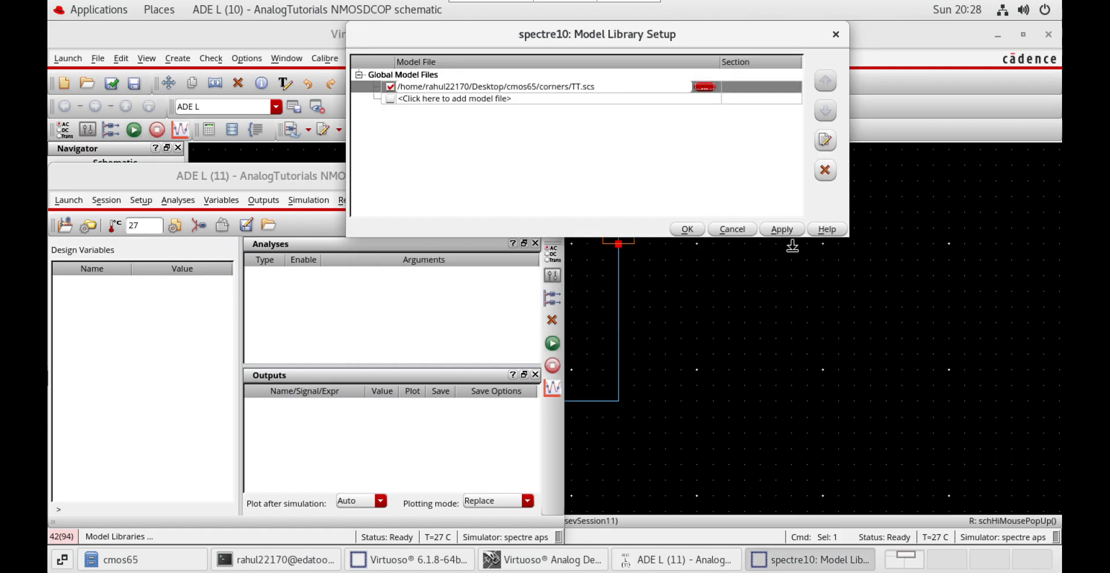
pyautogui.click(687, 230)
# - Set up a dc analysis that saves the DC operating point and sweeps the dc voltage parameter of component V1
pyautogui.click(553, 255)
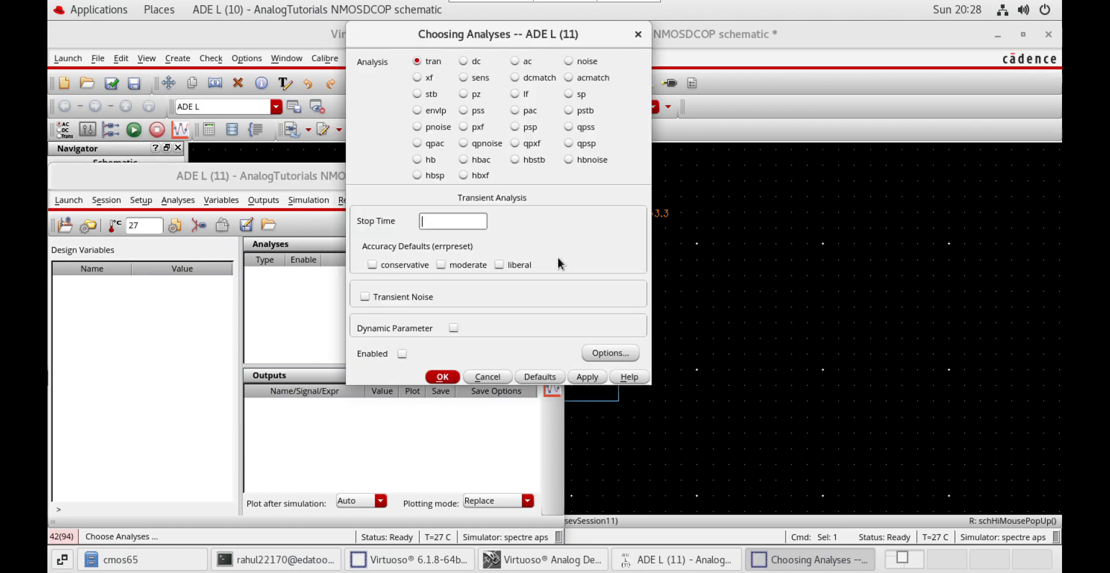
pyautogui.click(471, 61)
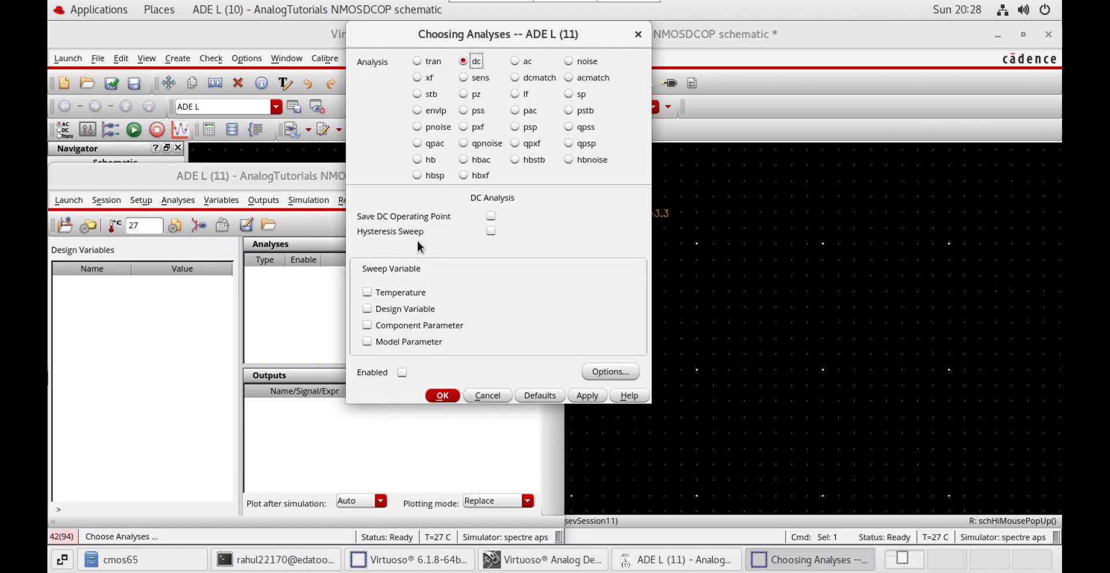
pyautogui.click(490, 216)
pyautogui.click(420, 326)
pyautogui.click(598, 269)
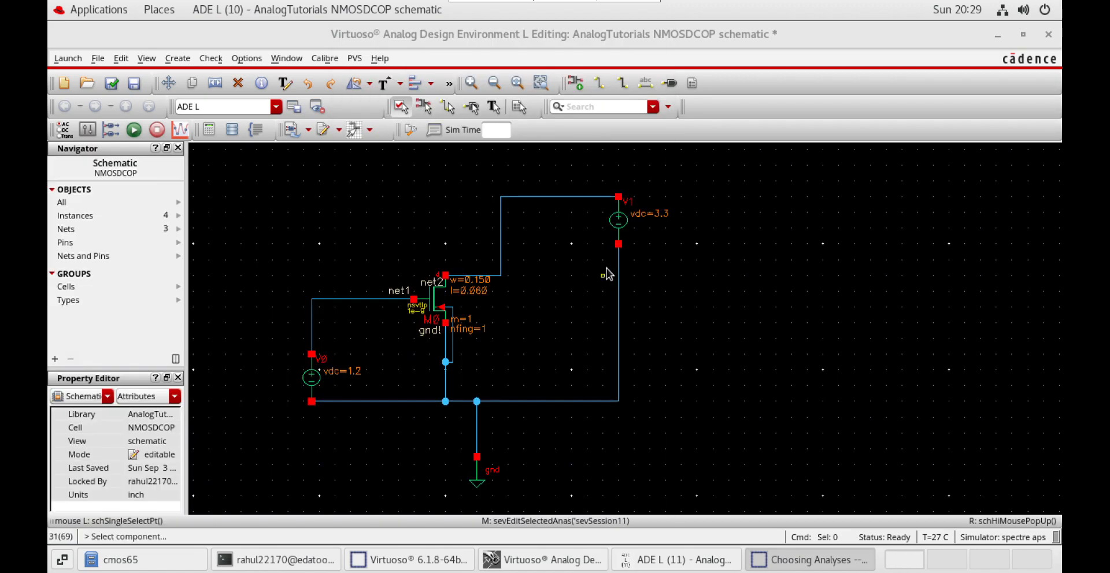
pyautogui.click(631, 232)
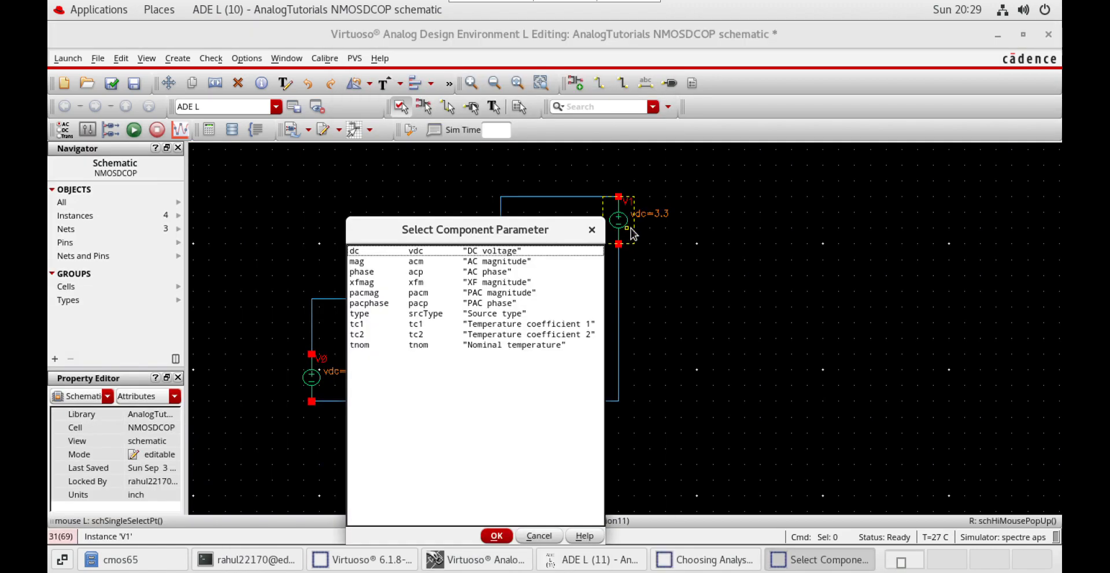
pyautogui.click(557, 252)
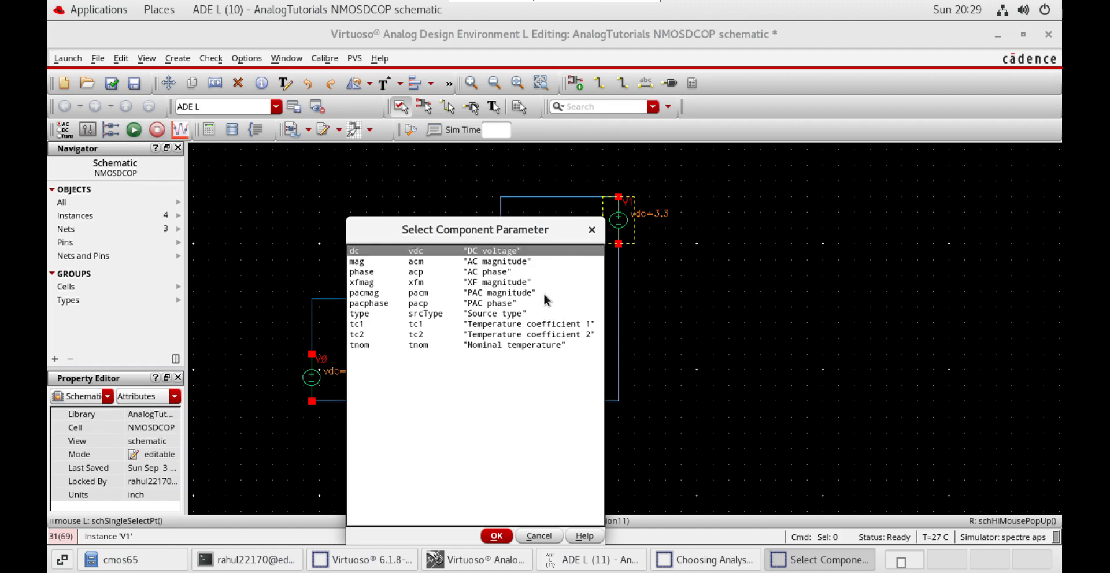
pyautogui.click(496, 536)
pyautogui.click(809, 560)
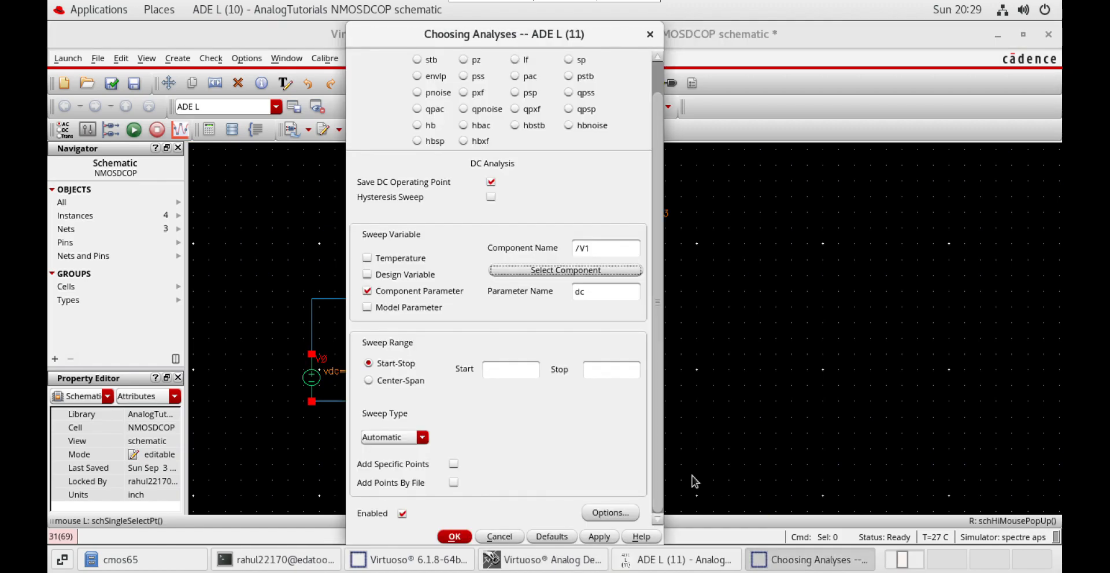
# - Set the V1 sweep from 0 to 3 as a linear sweep with a step size of 0.01, and accept the analysis
pyautogui.click(501, 373)
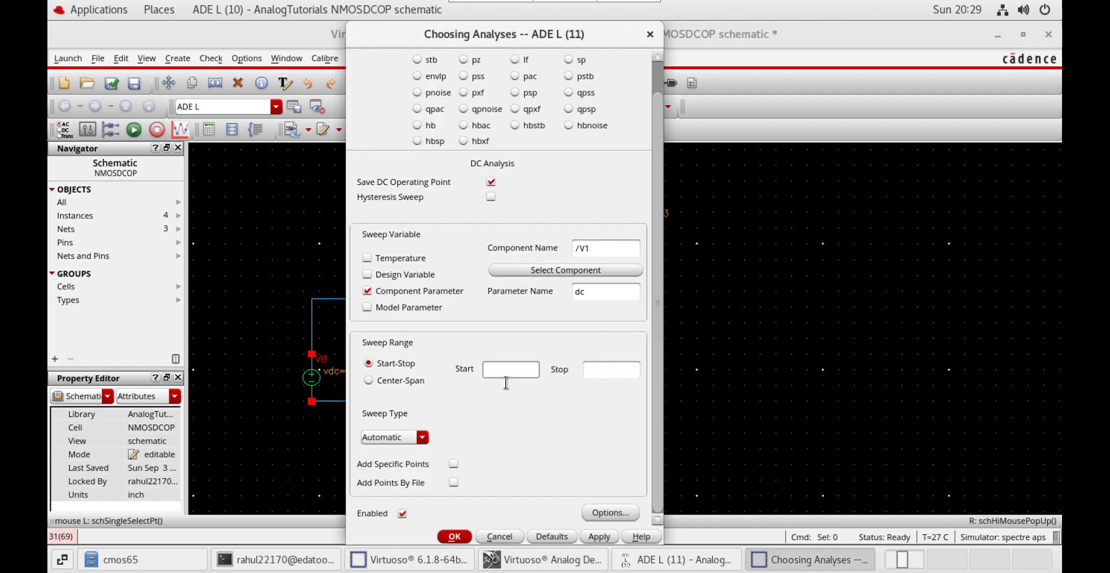
pyautogui.write('0')
pyautogui.press('Tab')
pyautogui.write('3')
pyautogui.click(423, 437)
pyautogui.click(418, 451)
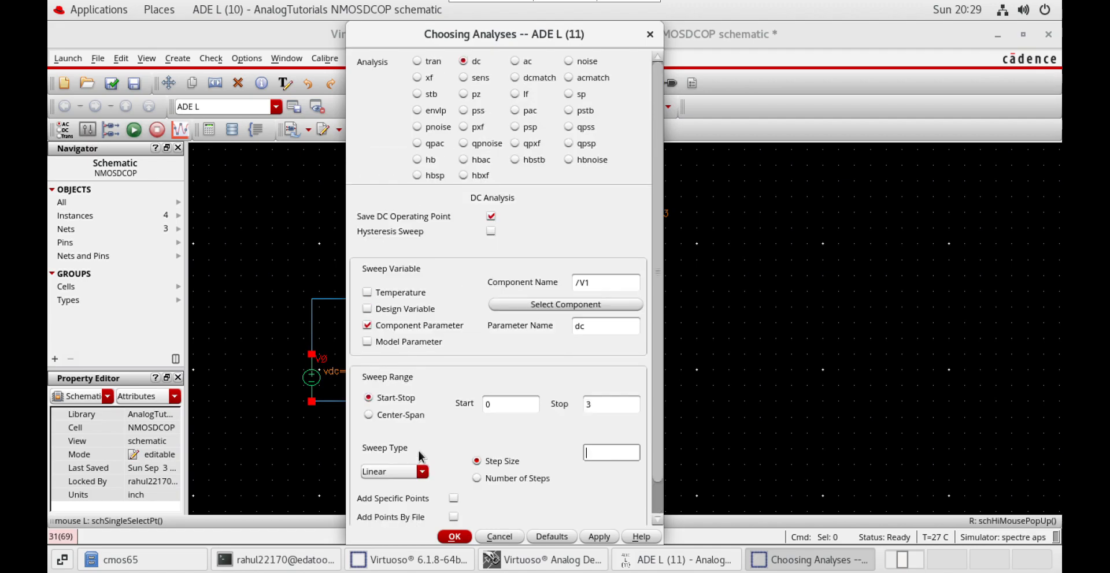
pyautogui.click(614, 454)
pyautogui.write('0.01')
pyautogui.click(451, 537)
# - Select the drain terminal of M0 on the schematic as an output to plot in the new session
pyautogui.click(734, 562)
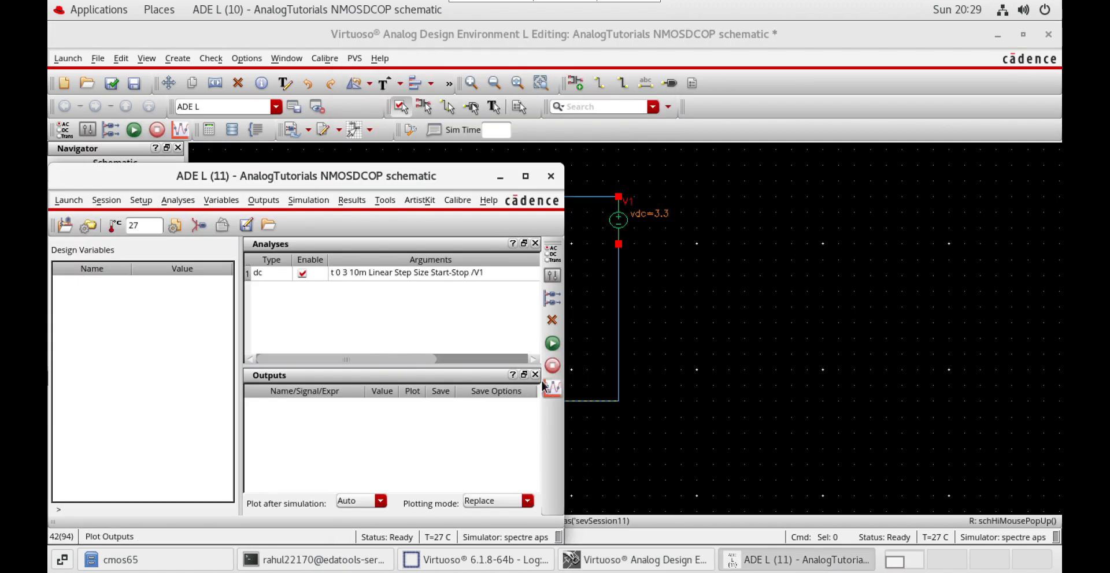
pyautogui.click(263, 200)
pyautogui.moveTo(372, 327)
pyautogui.click(422, 331)
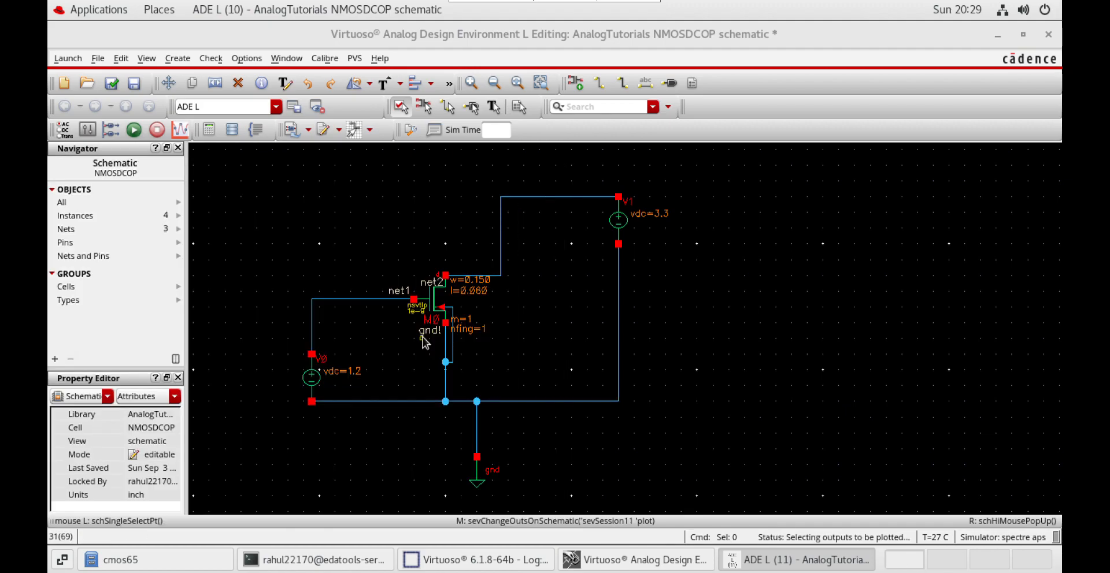
pyautogui.click(448, 283)
pyautogui.click(799, 561)
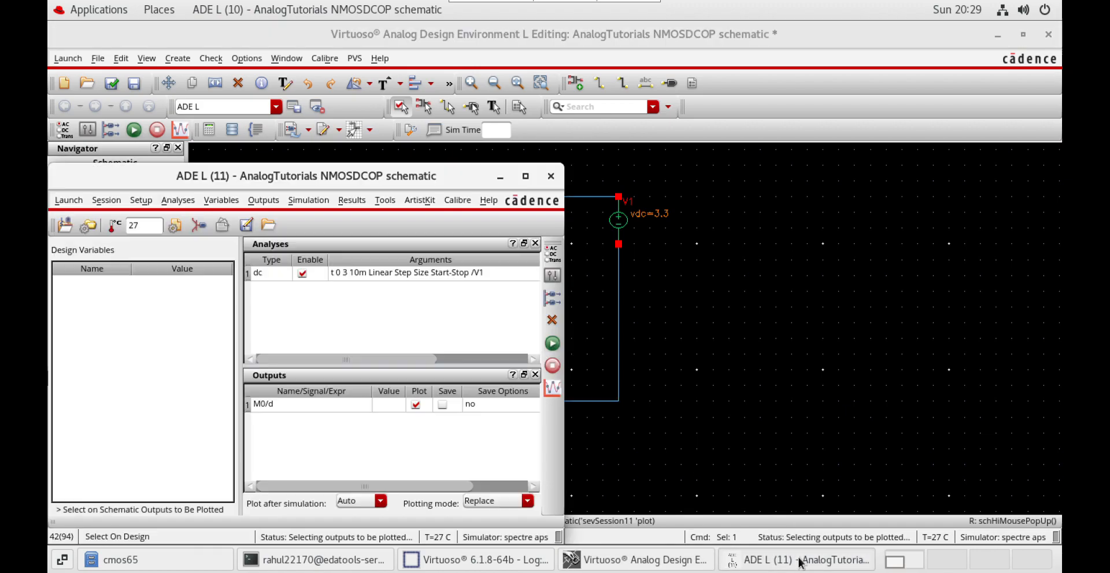
# - Netlist and run the V1 sweep to plot the drain current of M0, and close the resulting graph window
pyautogui.click(263, 200)
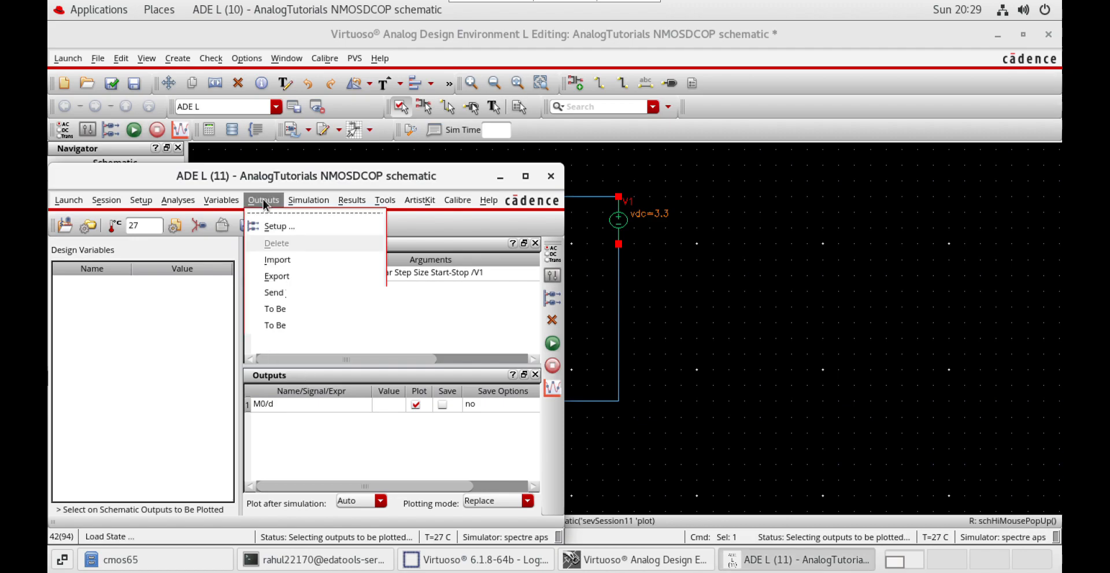
pyautogui.moveTo(335, 325)
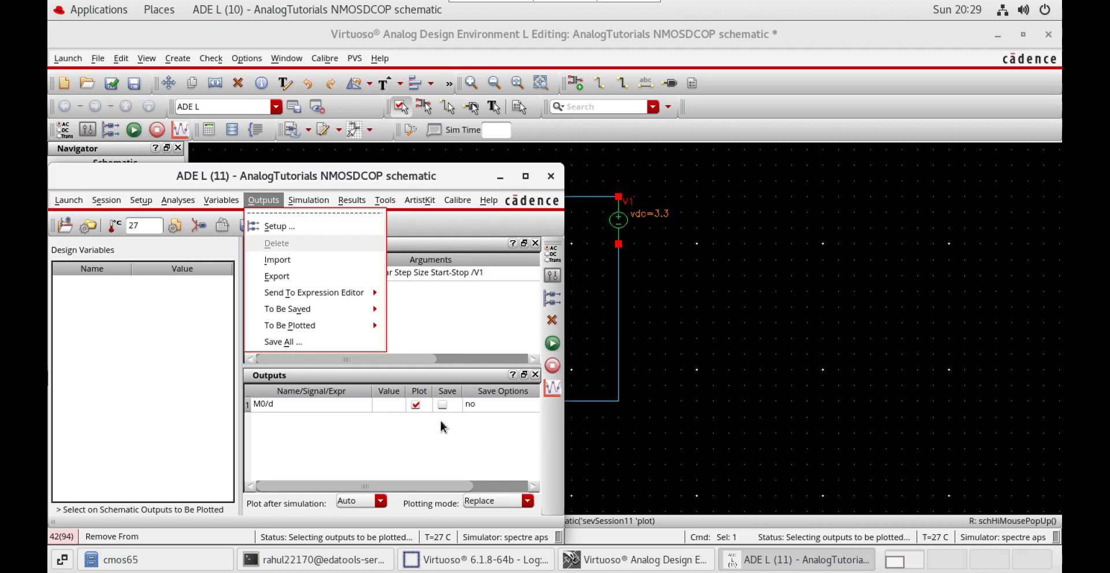
pyautogui.click(559, 346)
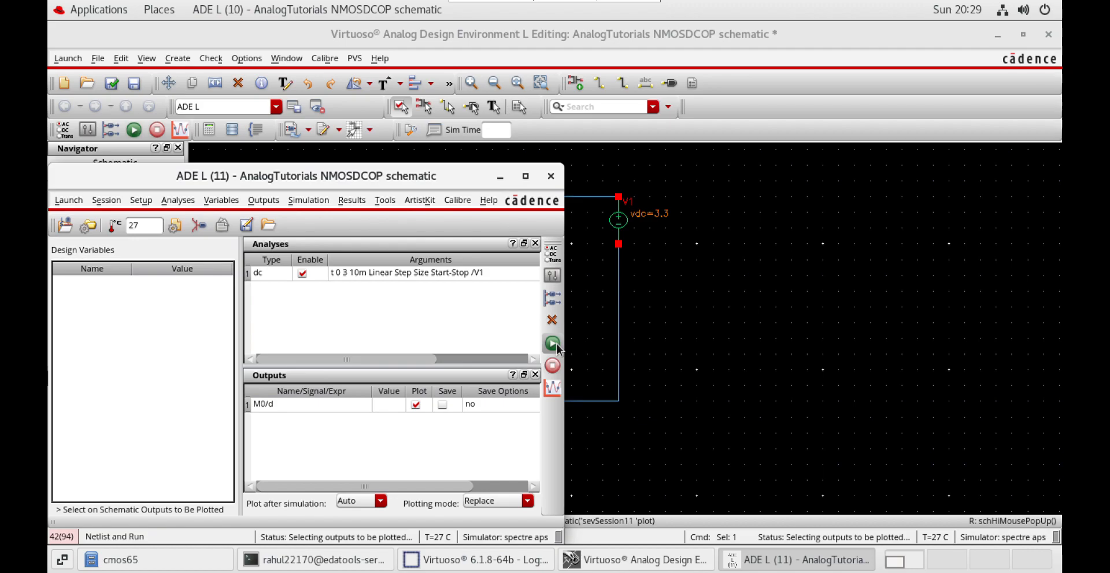
pyautogui.click(558, 345)
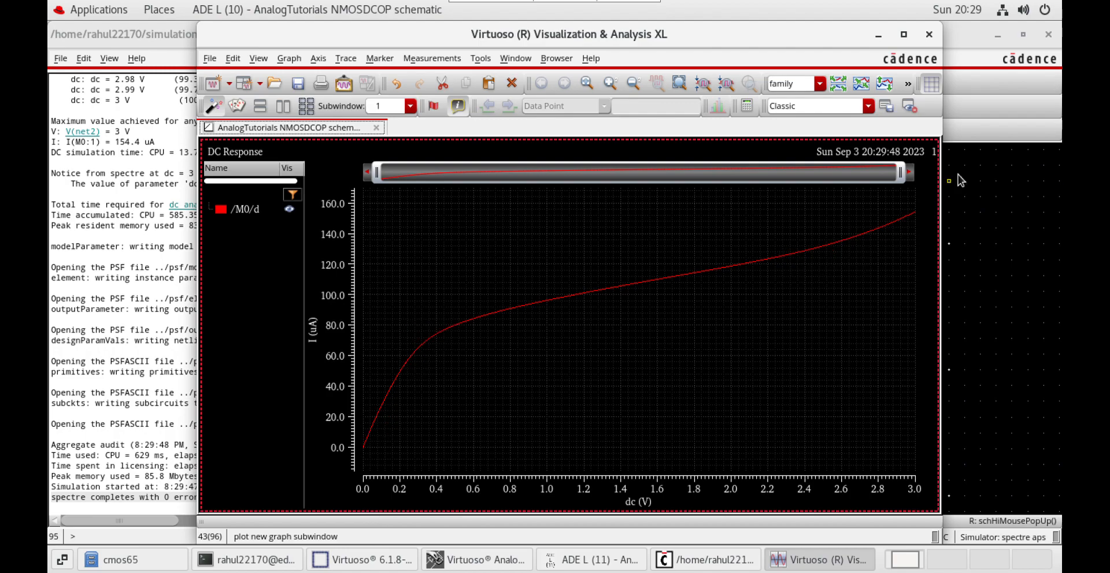
pyautogui.moveTo(840, 251)
pyautogui.click(928, 36)
pyautogui.click(491, 445)
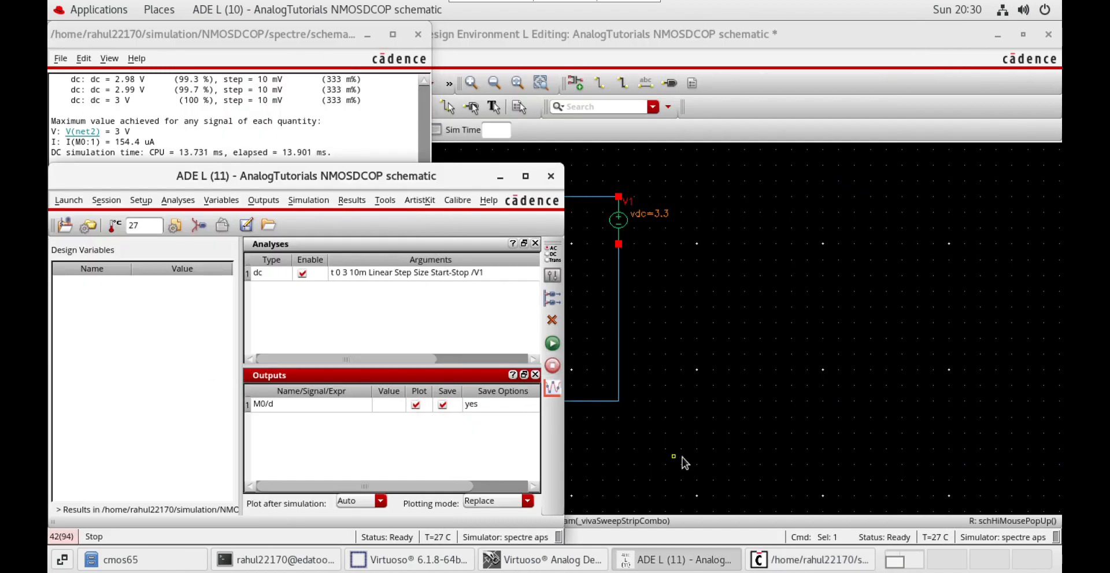
# - Close the current ADE L session without saving its state
pyautogui.click(682, 457)
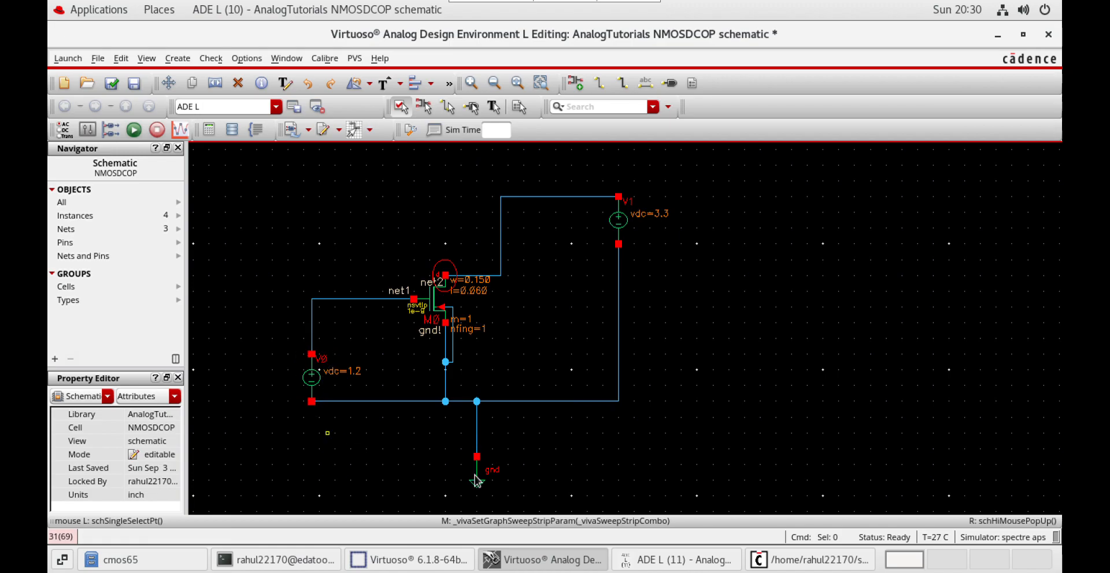
pyautogui.click(708, 568)
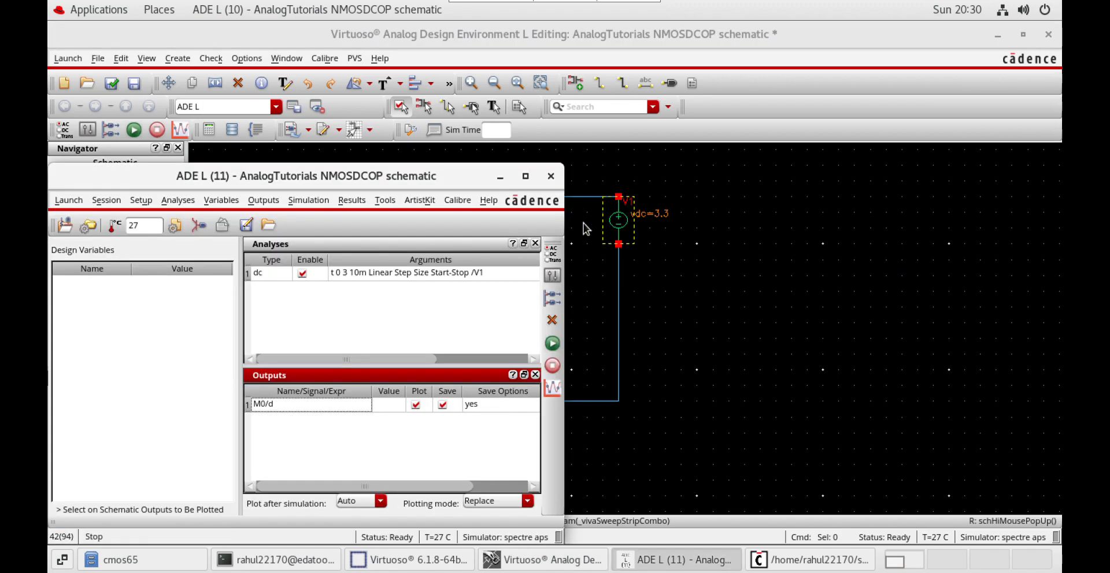
pyautogui.click(551, 178)
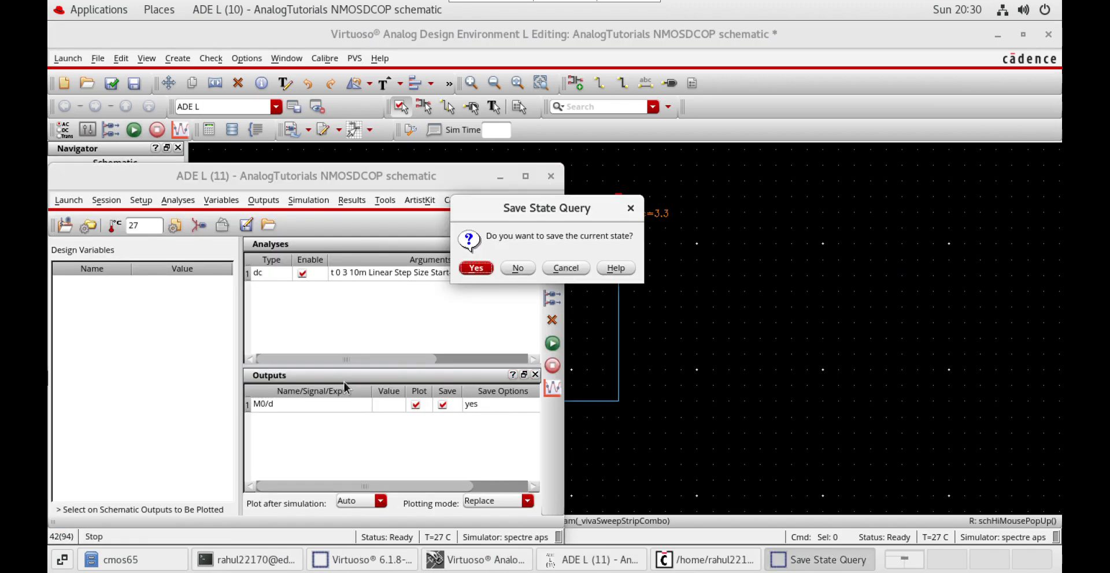
pyautogui.click(517, 268)
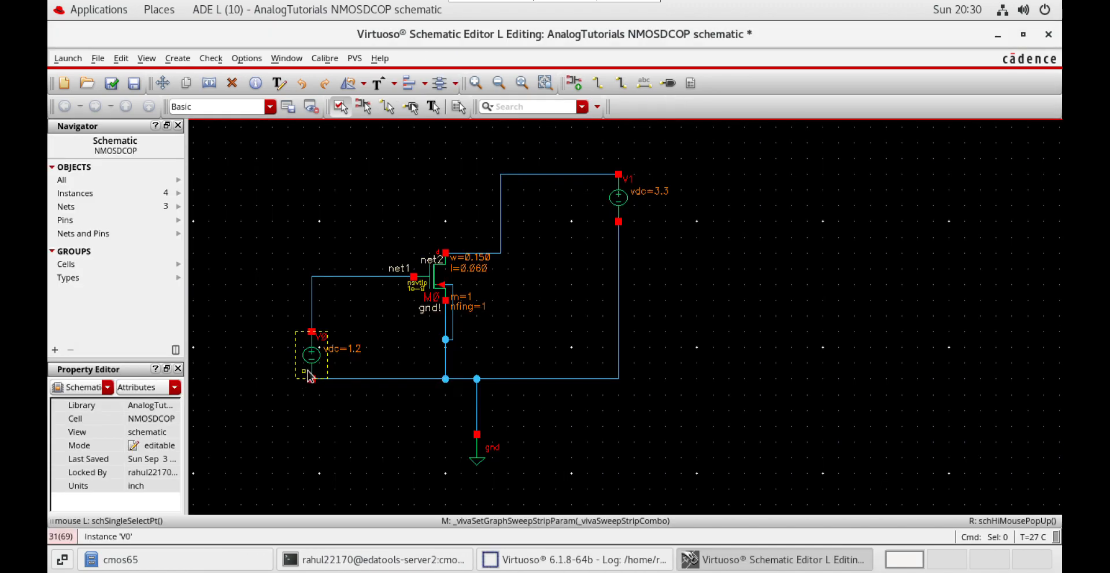
# - Set the DC voltage of source V0 to the variable VGS in its object properties
pyautogui.click(322, 364)
pyautogui.press('q')
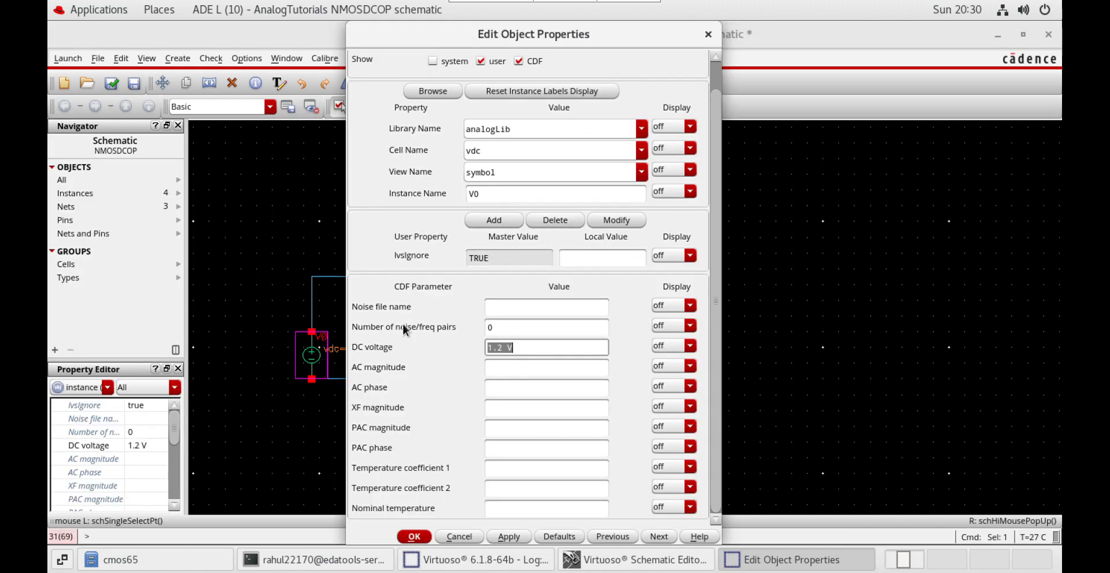
pyautogui.press('BackSpace')
pyautogui.write('VGS')
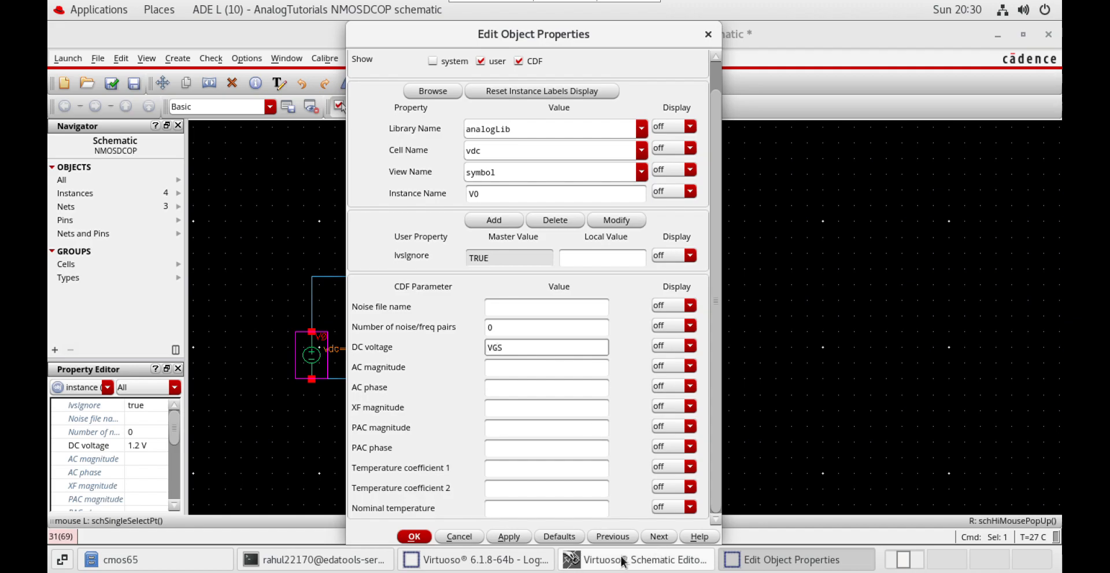
pyautogui.click(508, 536)
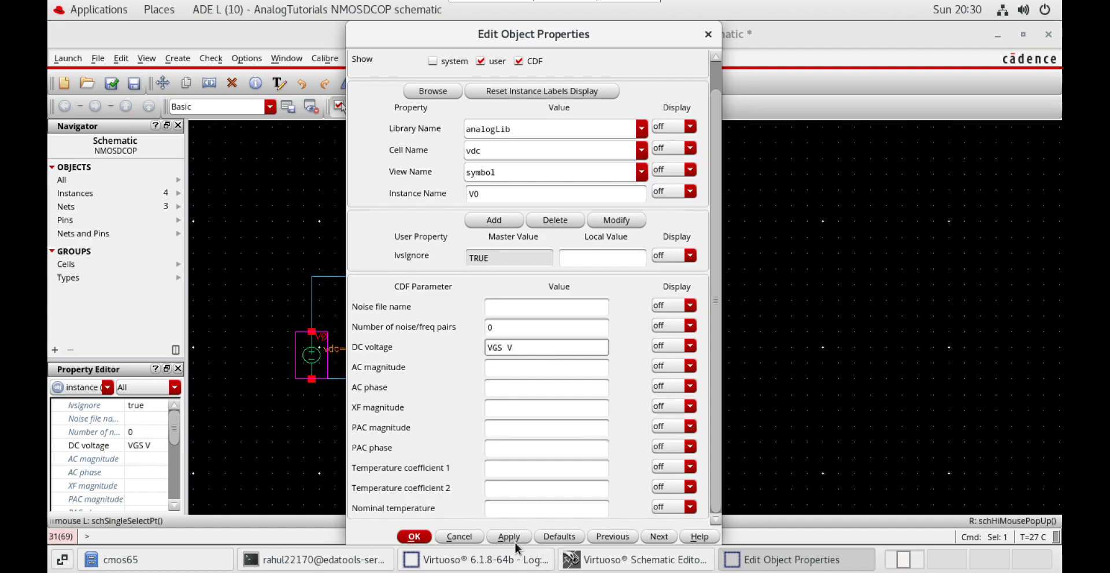
pyautogui.click(414, 536)
# - Launch a new ADE L session and add TT.scs from the cmos65 corners folder to its model libraries
pyautogui.click(67, 58)
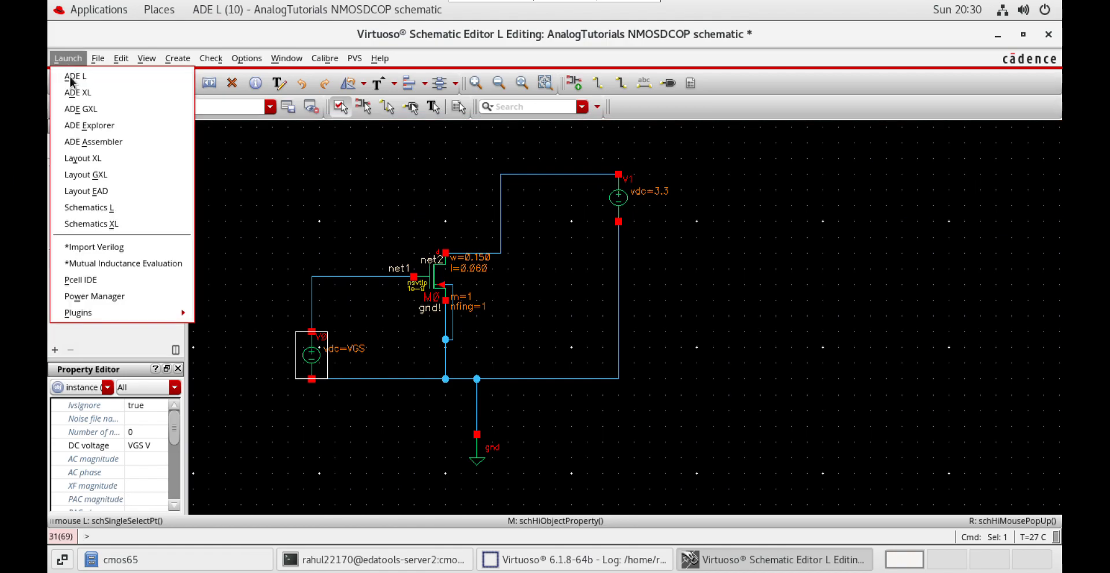
pyautogui.click(78, 84)
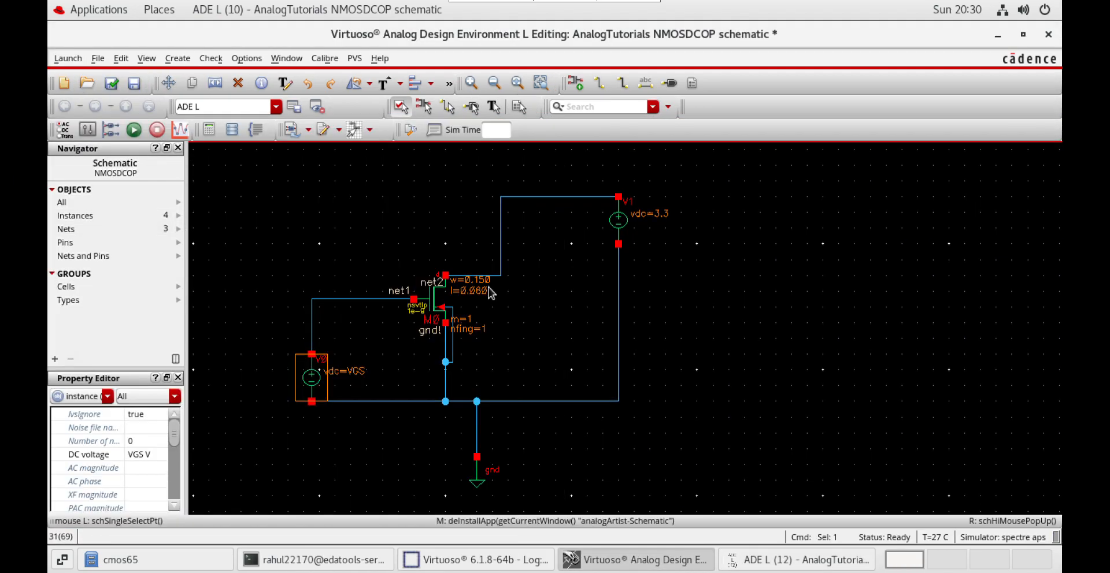
pyautogui.click(752, 552)
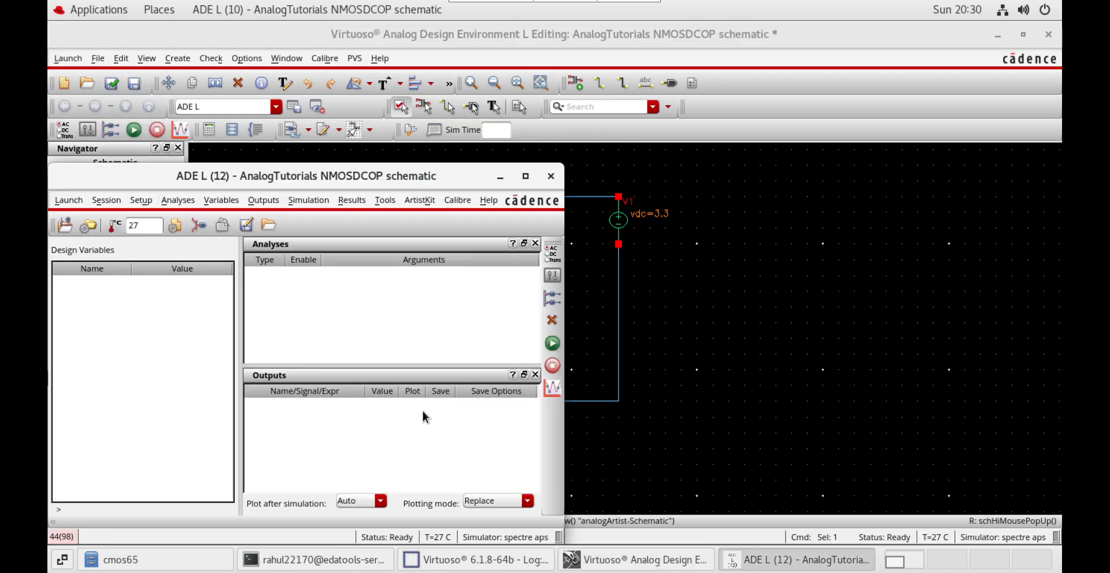
pyautogui.click(175, 224)
pyautogui.click(660, 87)
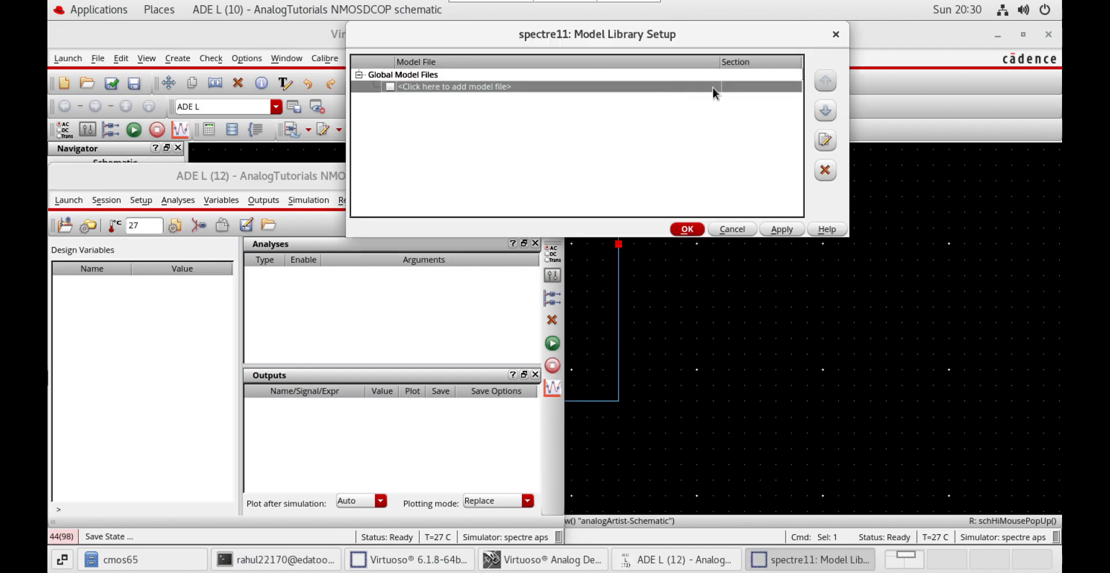
pyautogui.click(705, 85)
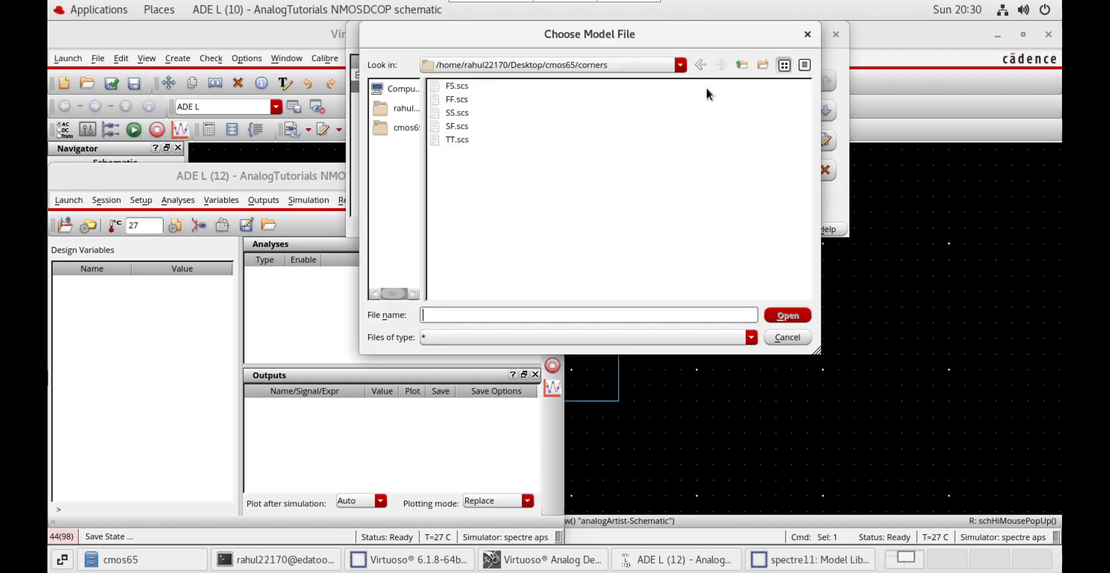
pyautogui.click(466, 142)
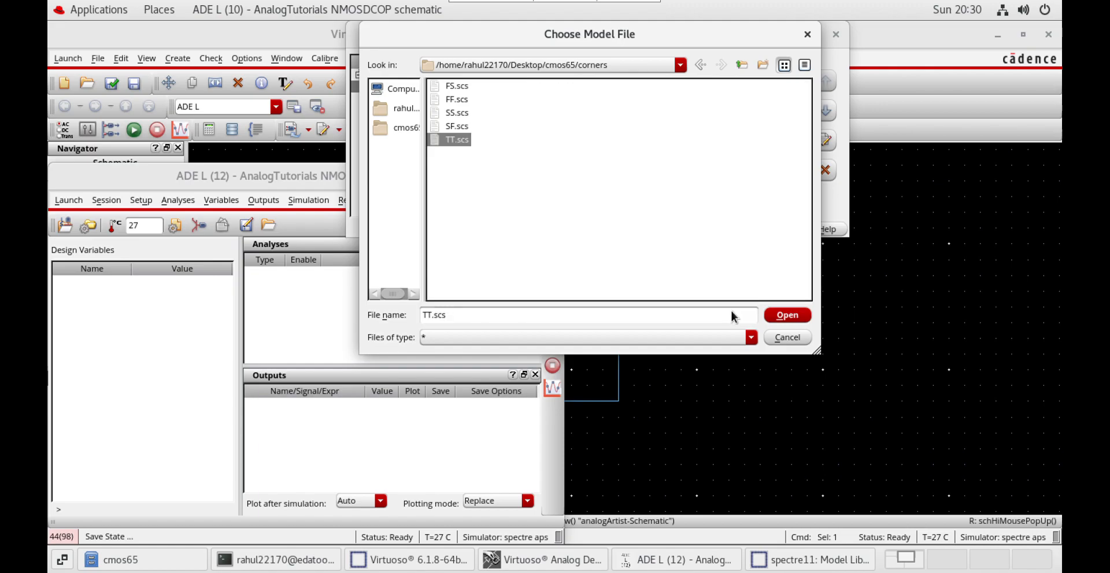
pyautogui.click(773, 315)
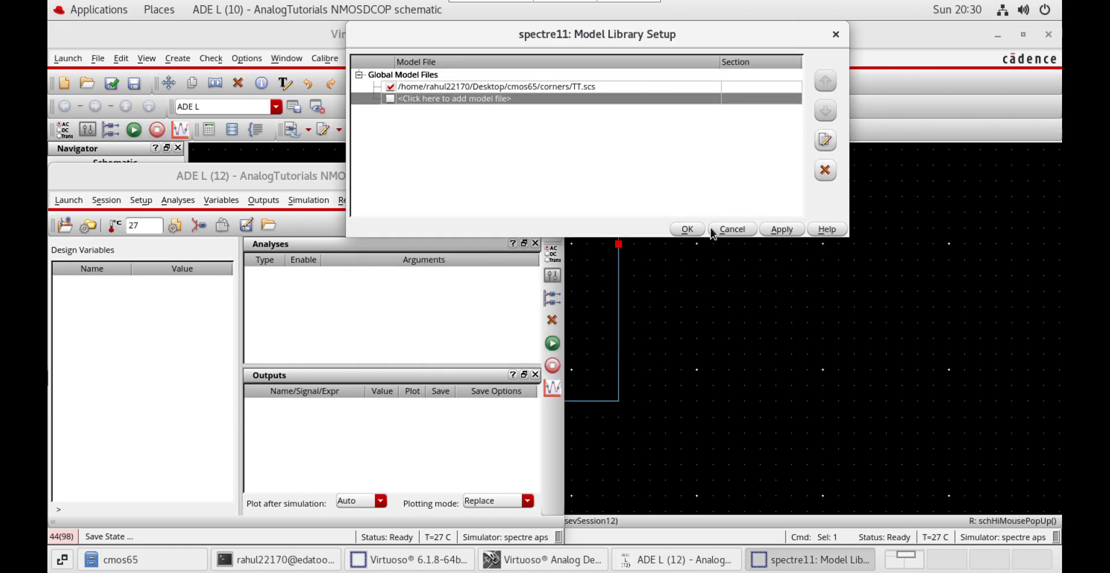
pyautogui.click(691, 230)
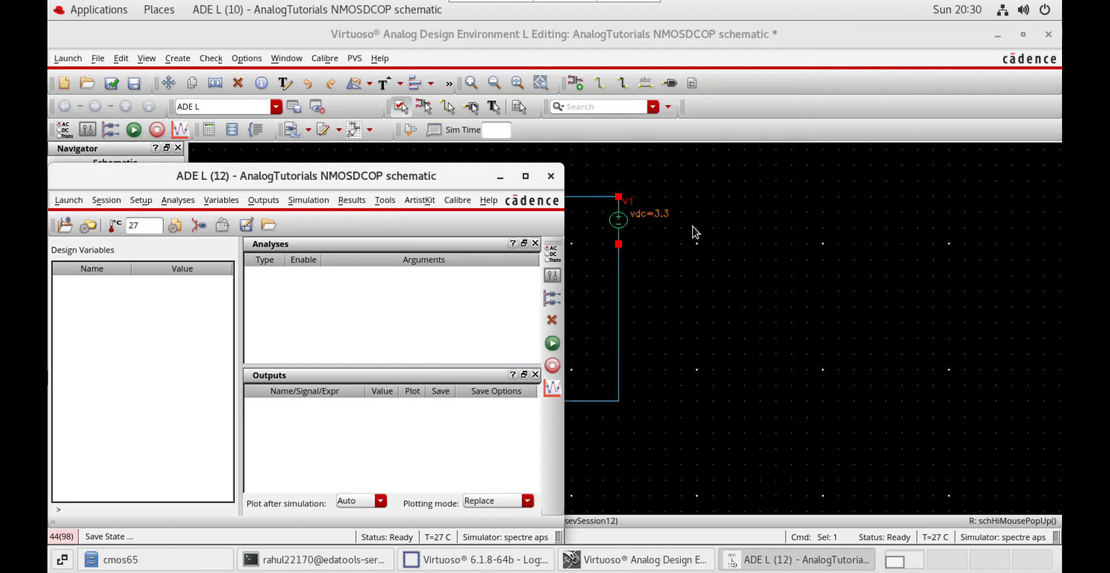
# - Copy the design variables from the cellview and set VGS to 3.3
pyautogui.rightClick(148, 306)
pyautogui.click(117, 316)
pyautogui.rightClick(117, 316)
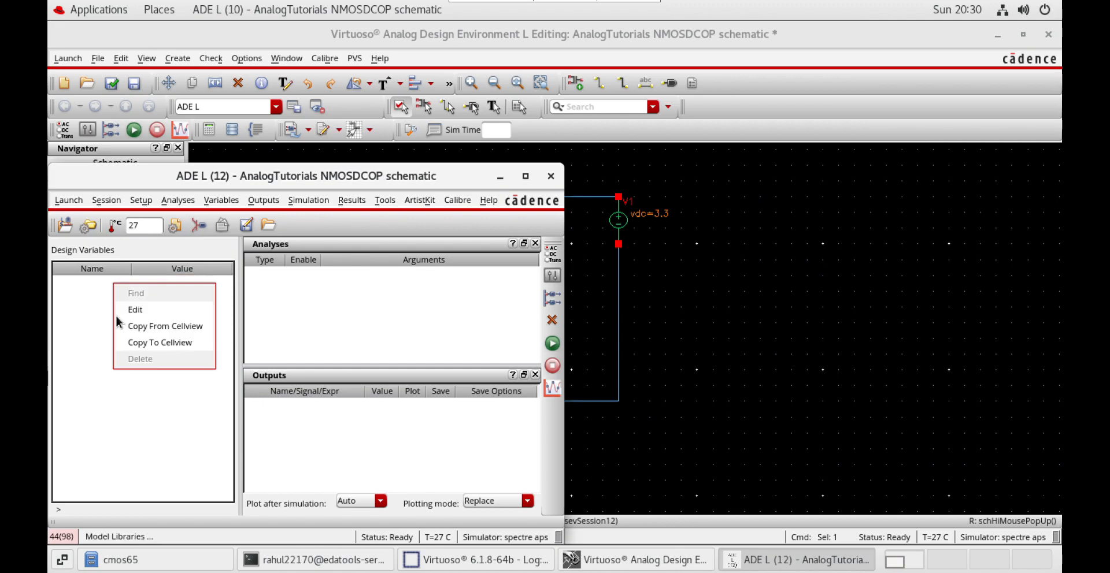
pyautogui.click(167, 326)
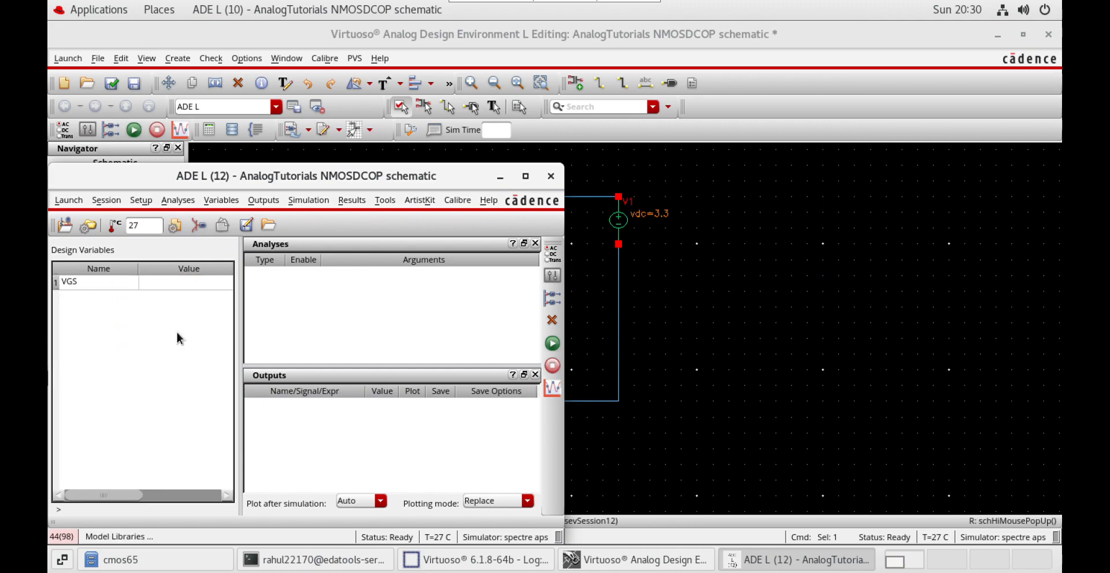
pyautogui.doubleClick(162, 282)
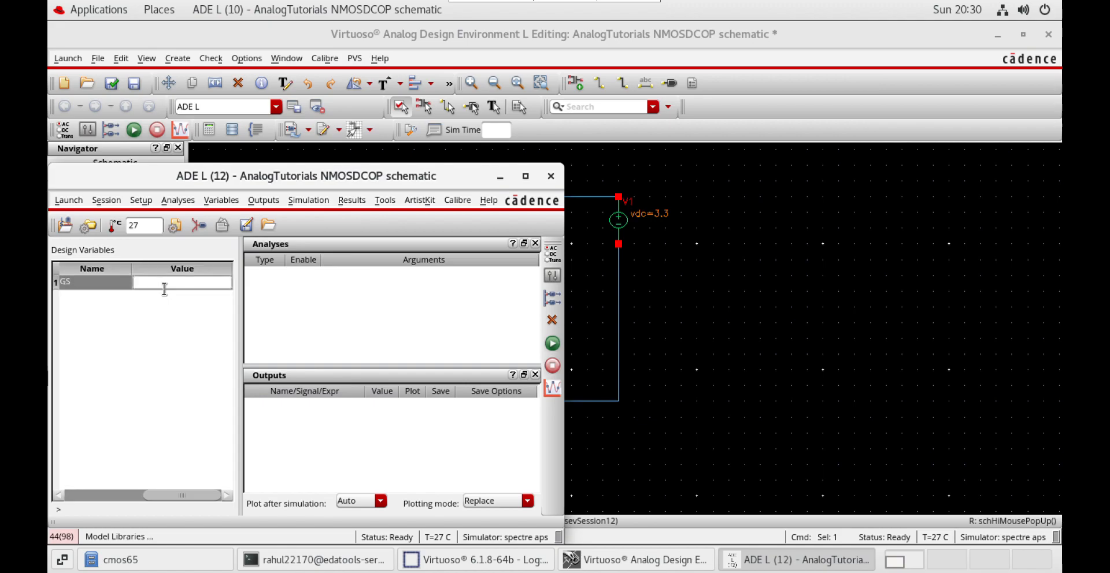
pyautogui.write('3.3')
pyautogui.click(161, 355)
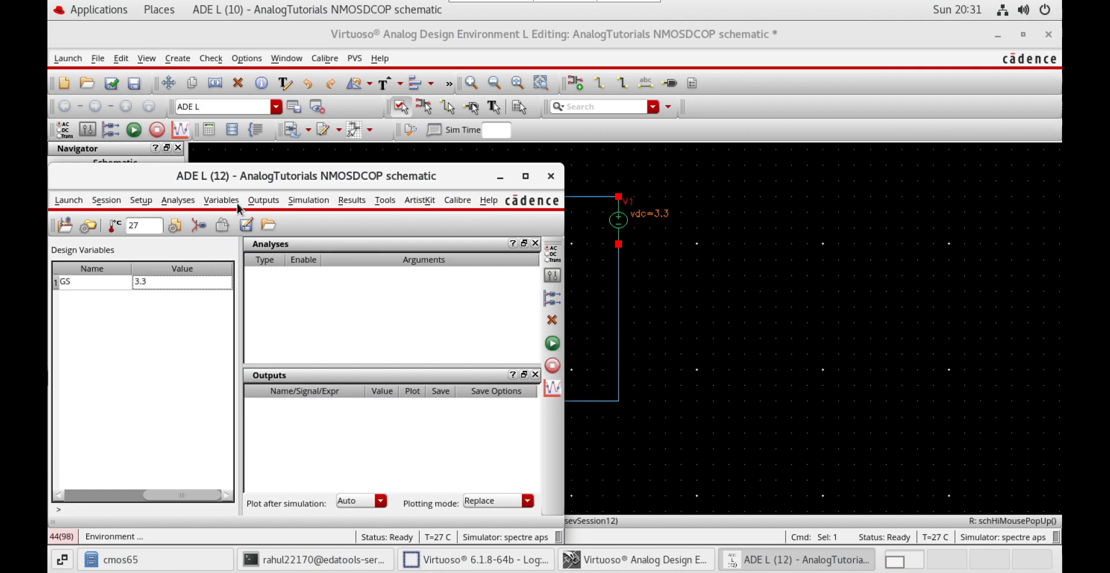
# - Set up a dc analysis that saves the DC operating point and sweeps the DC voltage parameter of component V1
pyautogui.click(552, 254)
pyautogui.click(466, 61)
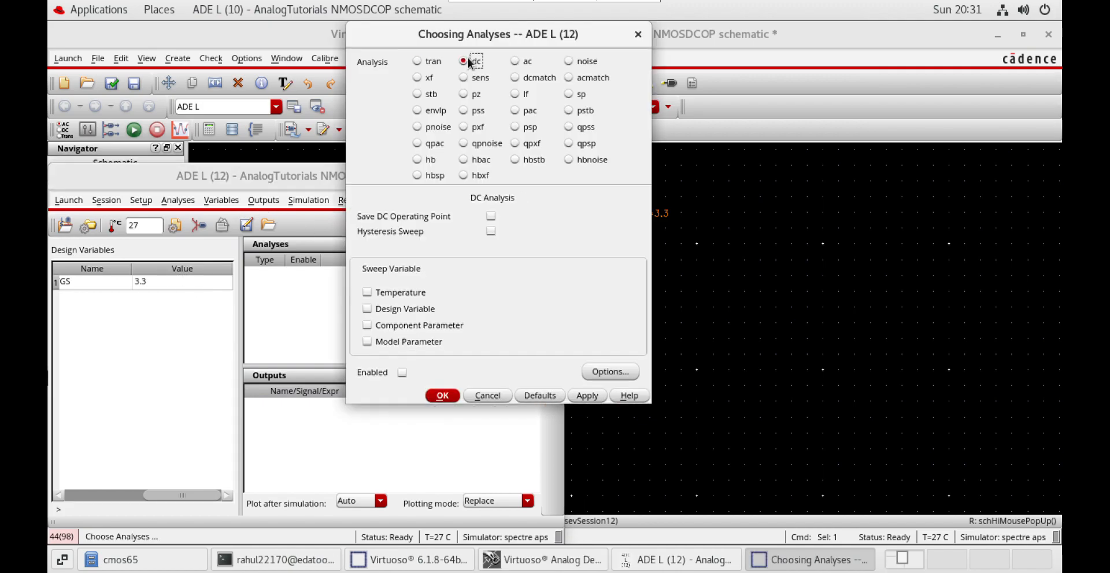
pyautogui.click(491, 216)
pyautogui.click(399, 326)
pyautogui.click(583, 270)
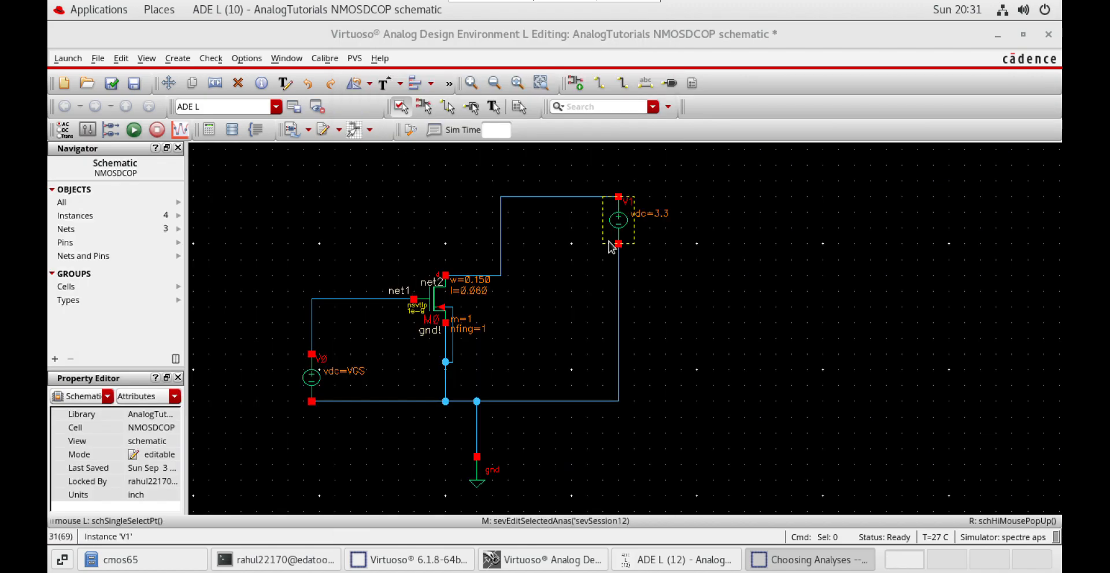
pyautogui.click(618, 222)
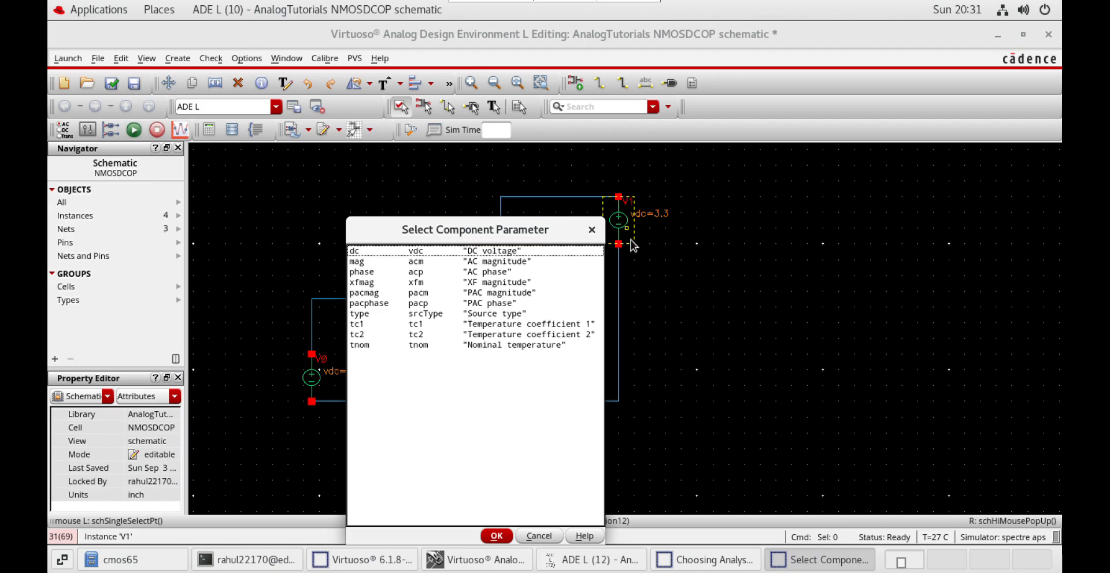
pyautogui.click(483, 251)
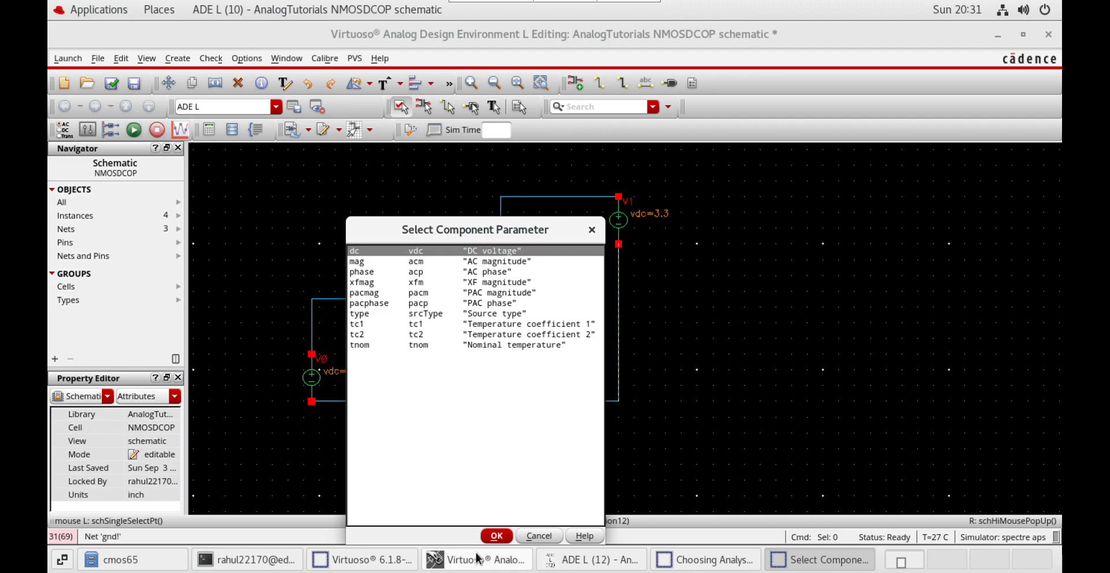
pyautogui.click(494, 537)
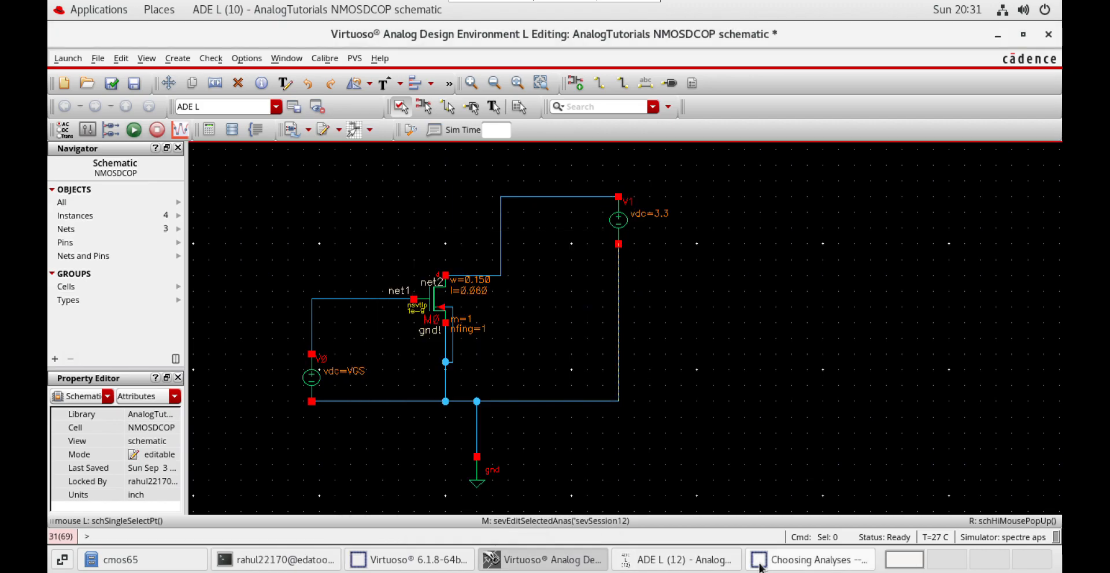
# - Set the V1 sweep from 0 to 3.3 as a linear sweep with a step size of 0.01, and accept the analysis
pyautogui.click(750, 564)
pyautogui.click(511, 368)
pyautogui.write('0')
pyautogui.click(616, 373)
pyautogui.write('3.3')
pyautogui.click(422, 439)
pyautogui.click(422, 439)
pyautogui.click(422, 440)
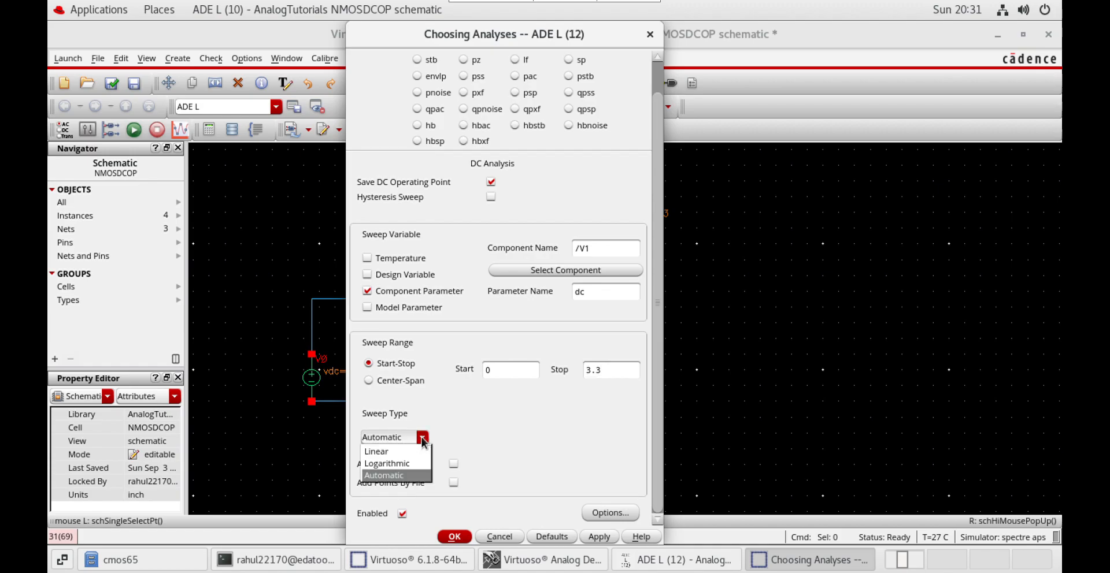
pyautogui.click(402, 451)
pyautogui.click(612, 460)
pyautogui.write('0.01')
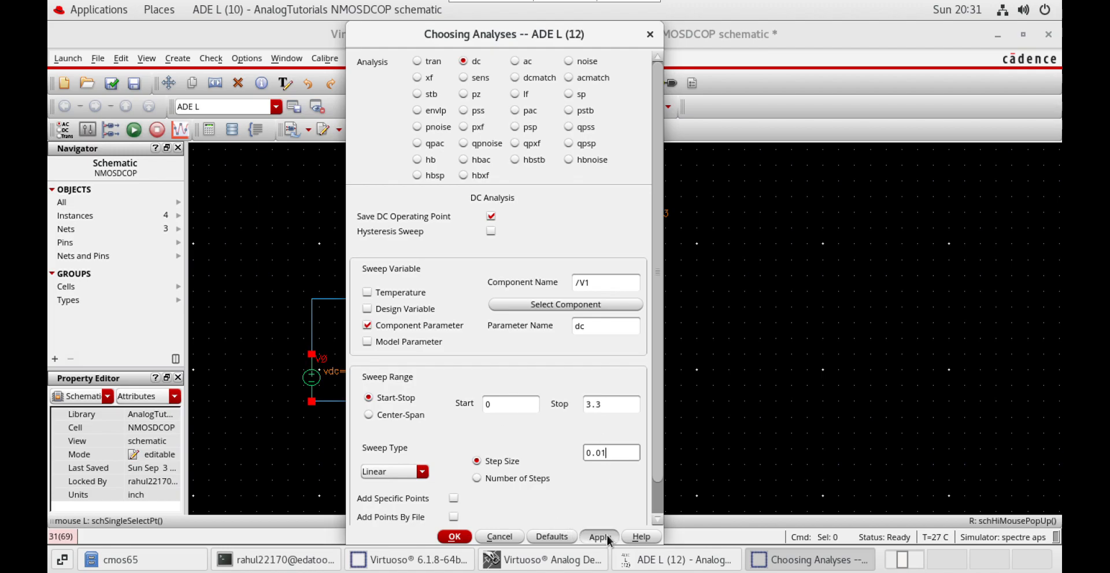
pyautogui.click(455, 537)
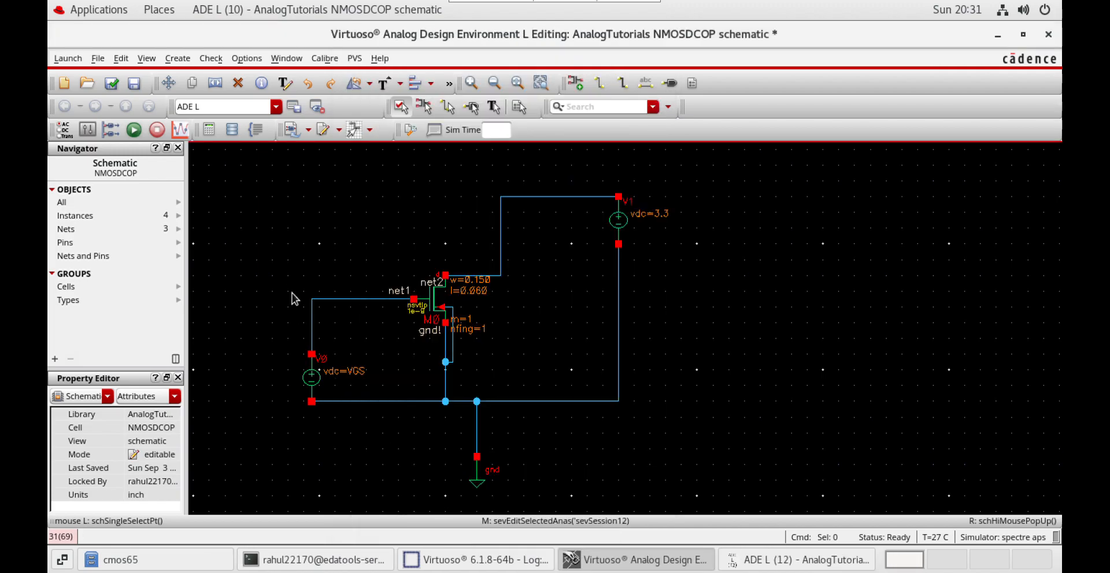
# - Select the drain terminal of M0 on the schematic as an output to be plotted
pyautogui.click(797, 559)
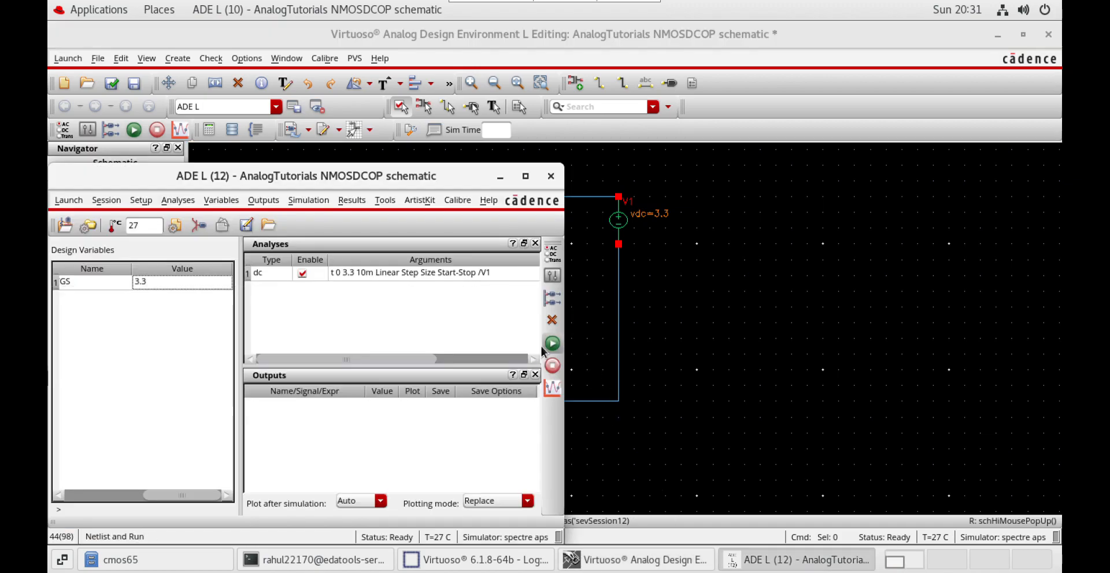
pyautogui.click(253, 200)
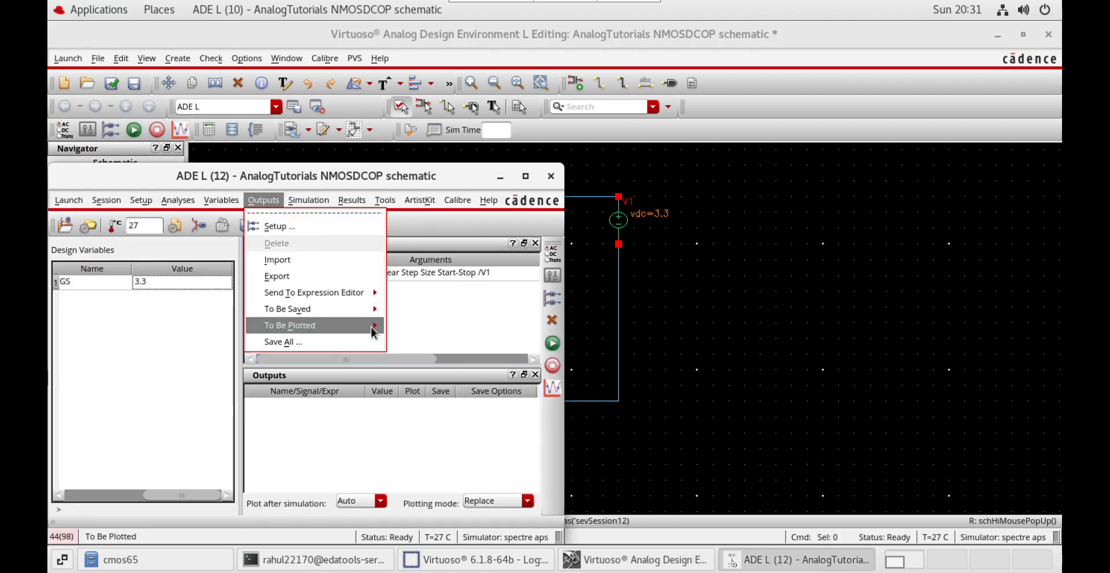
pyautogui.moveTo(371, 328)
pyautogui.click(414, 334)
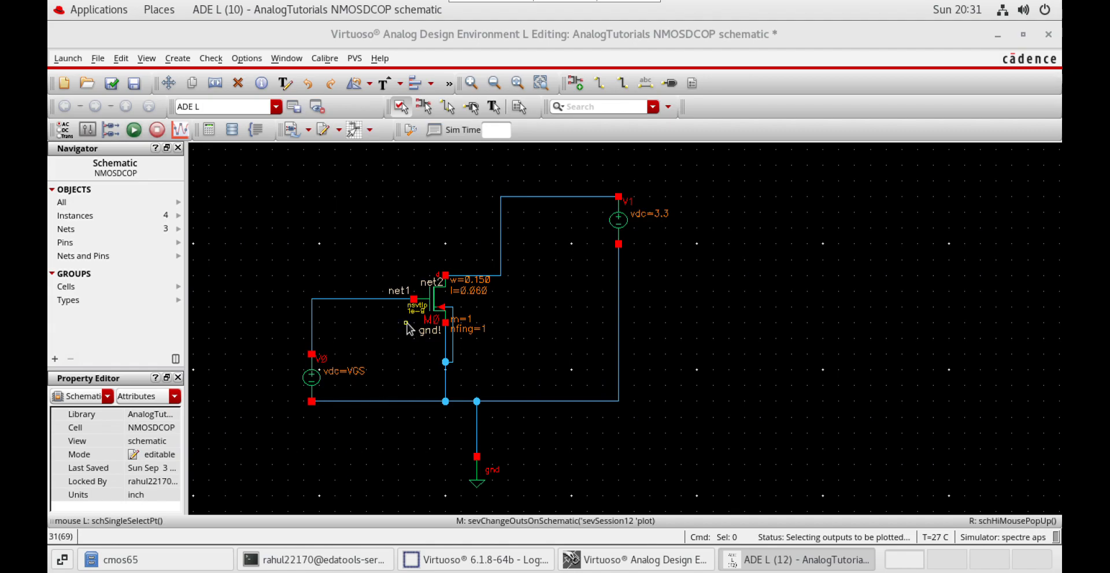
pyautogui.click(447, 282)
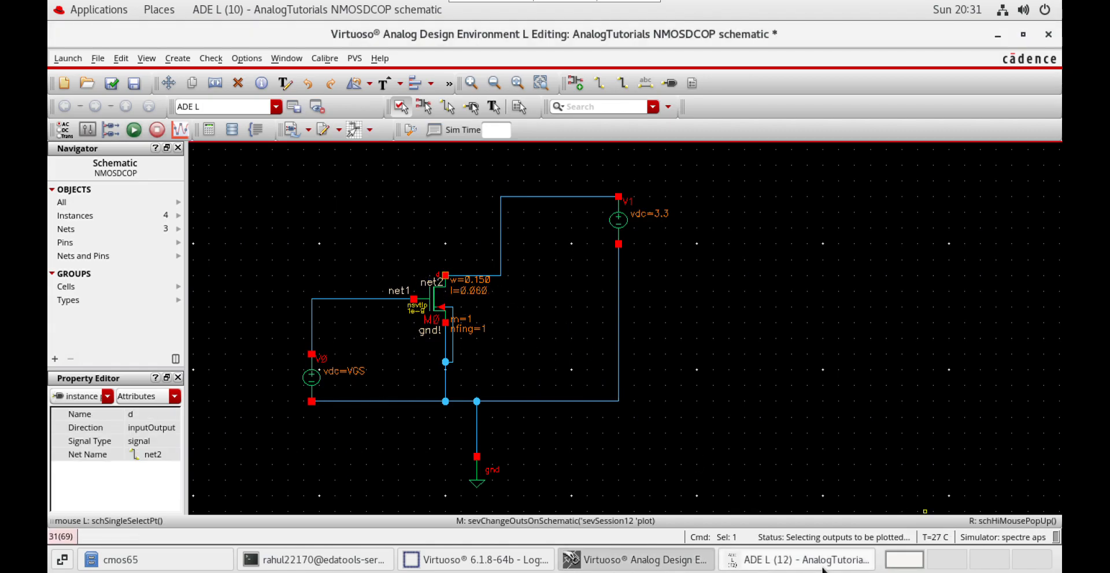
# - Netlist and run the simulation to plot the M0 drain current against the V1 sweep, and minimize the resulting graph
pyautogui.click(845, 564)
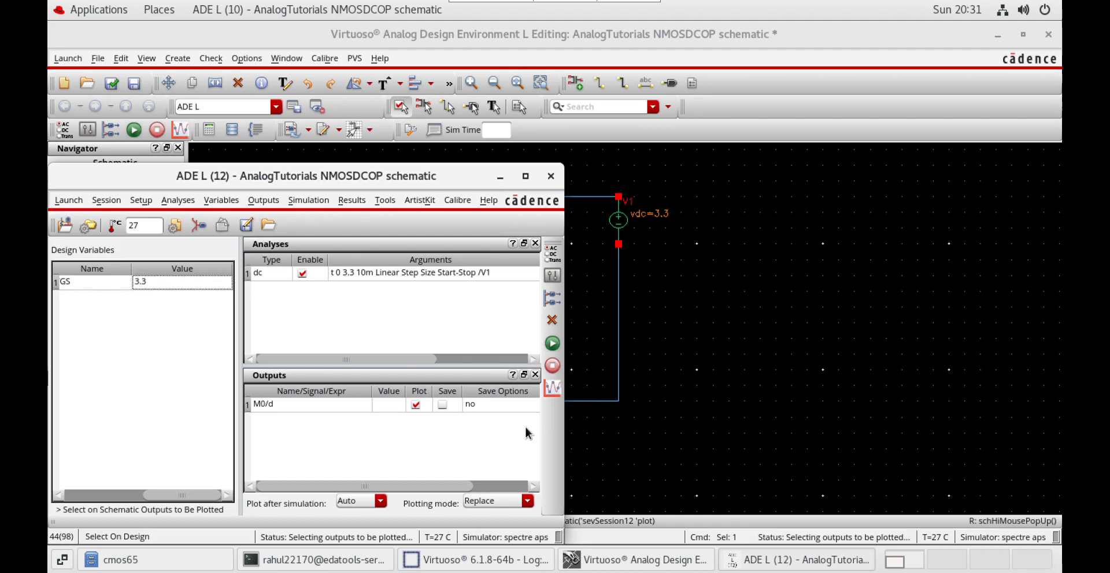
pyautogui.click(558, 350)
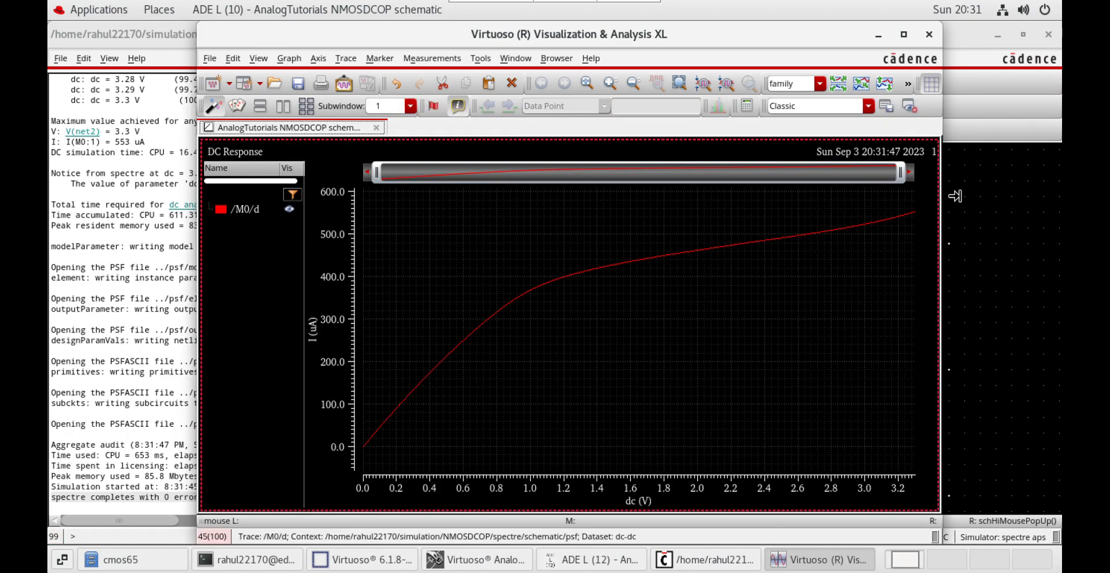
pyautogui.click(881, 39)
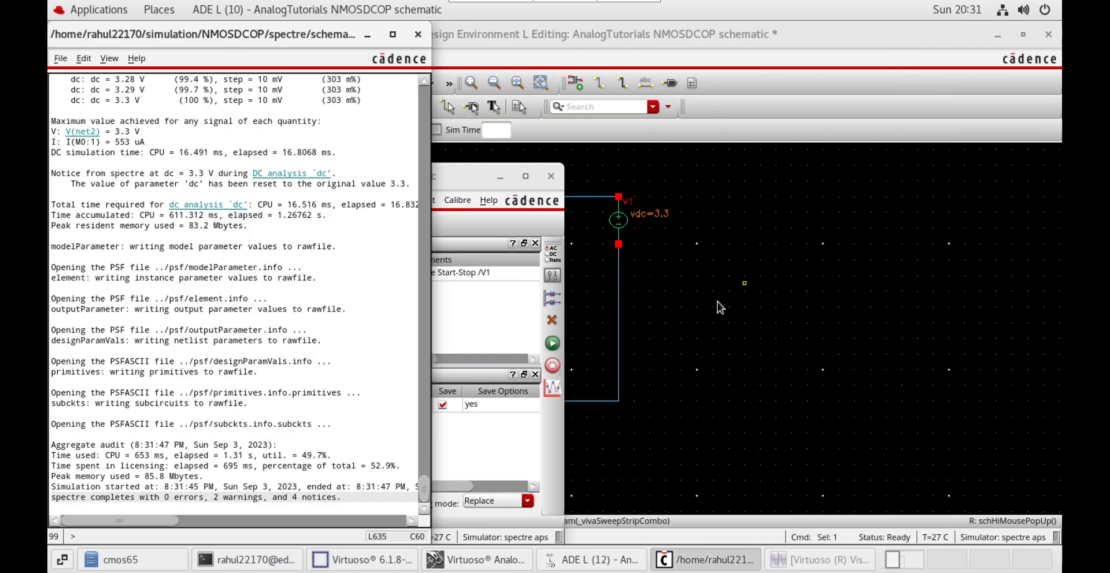
# - Start a parametric analysis from the ADE L session and add VGS as its sweep variable
pyautogui.click(487, 299)
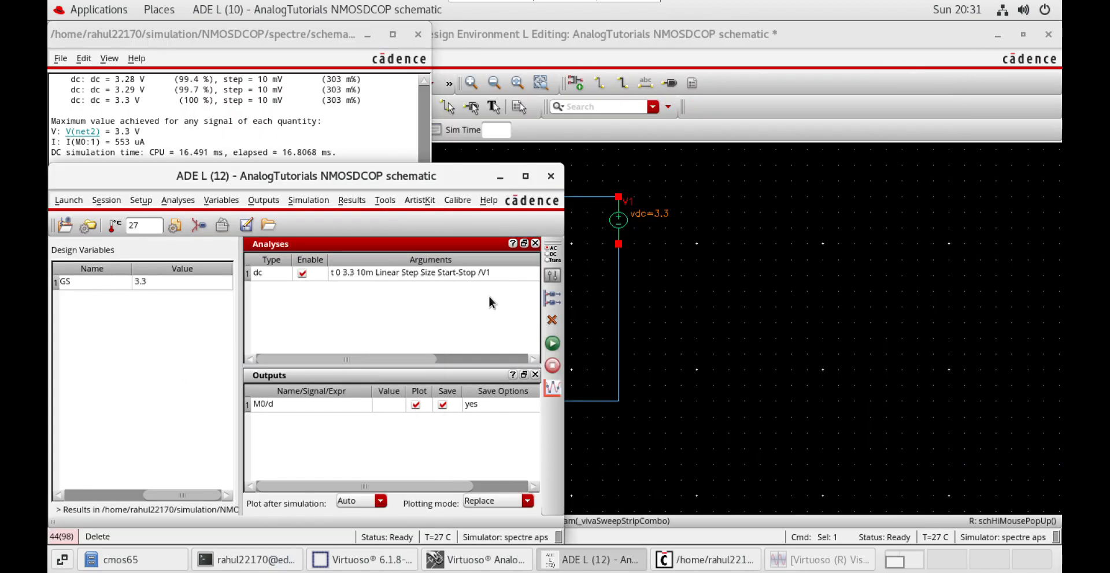
pyautogui.click(385, 200)
pyautogui.click(401, 226)
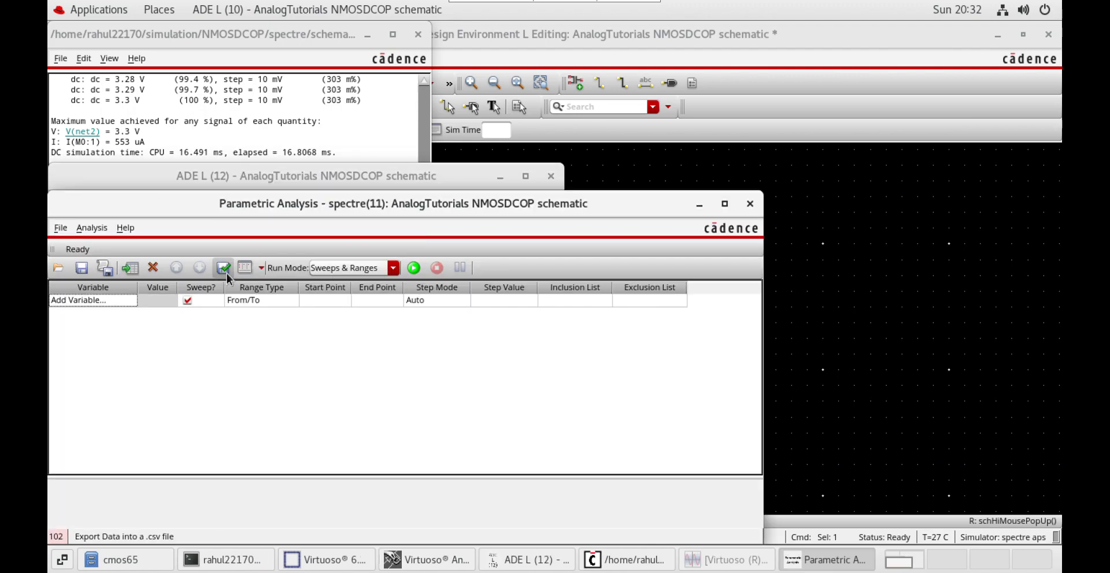
pyautogui.click(119, 302)
pyautogui.click(114, 304)
pyautogui.click(134, 304)
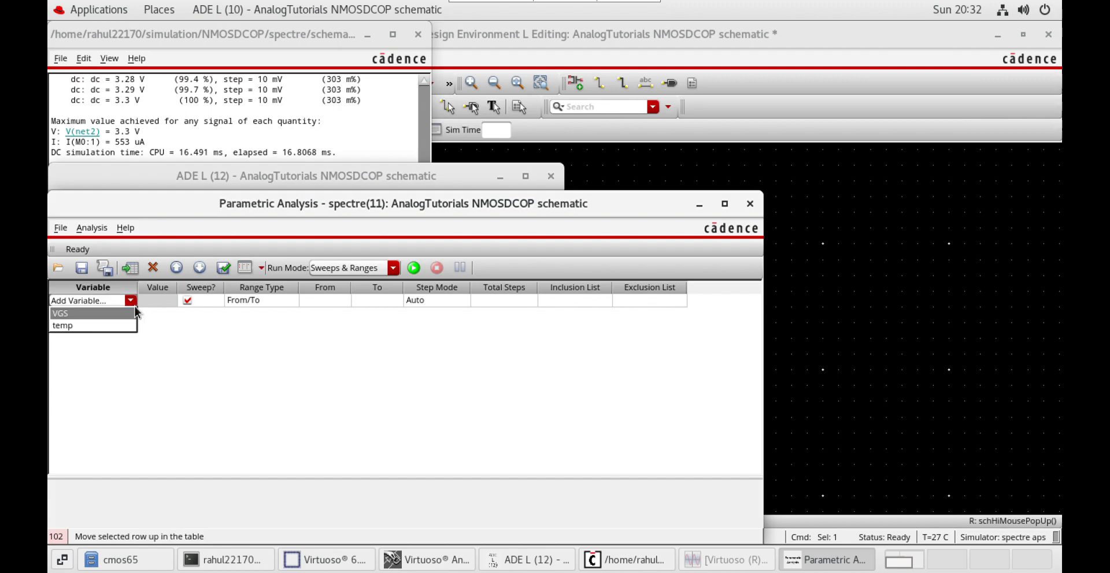
pyautogui.click(116, 314)
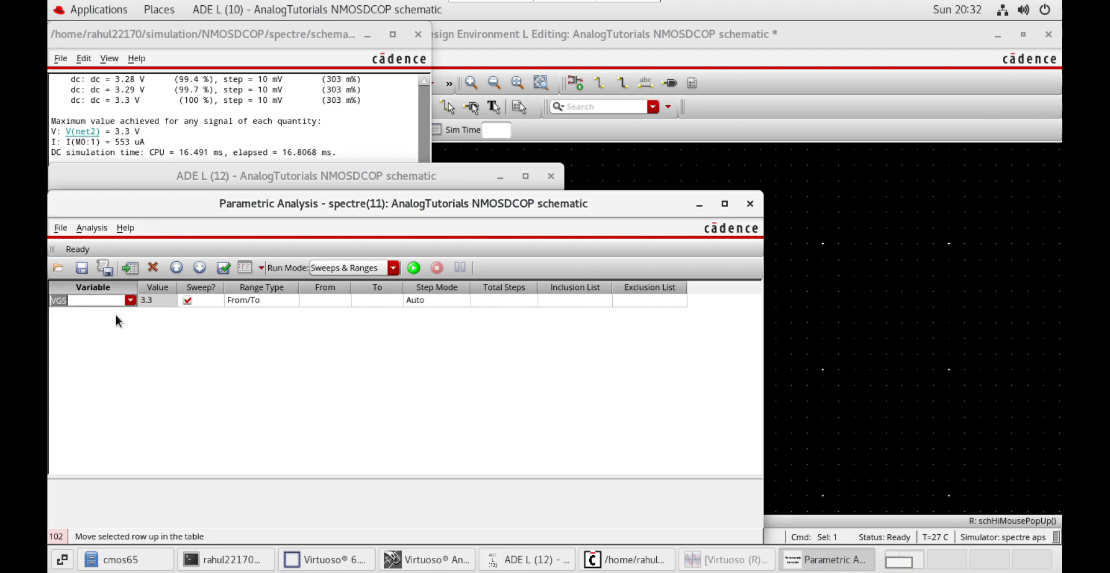
# - Set the VGS parametric range from 0 to 3 with 5 total steps in Auto step mode
pyautogui.click(331, 297)
pyautogui.click(332, 300)
pyautogui.write('0')
pyautogui.click(380, 306)
pyautogui.click(380, 306)
pyautogui.write('3')
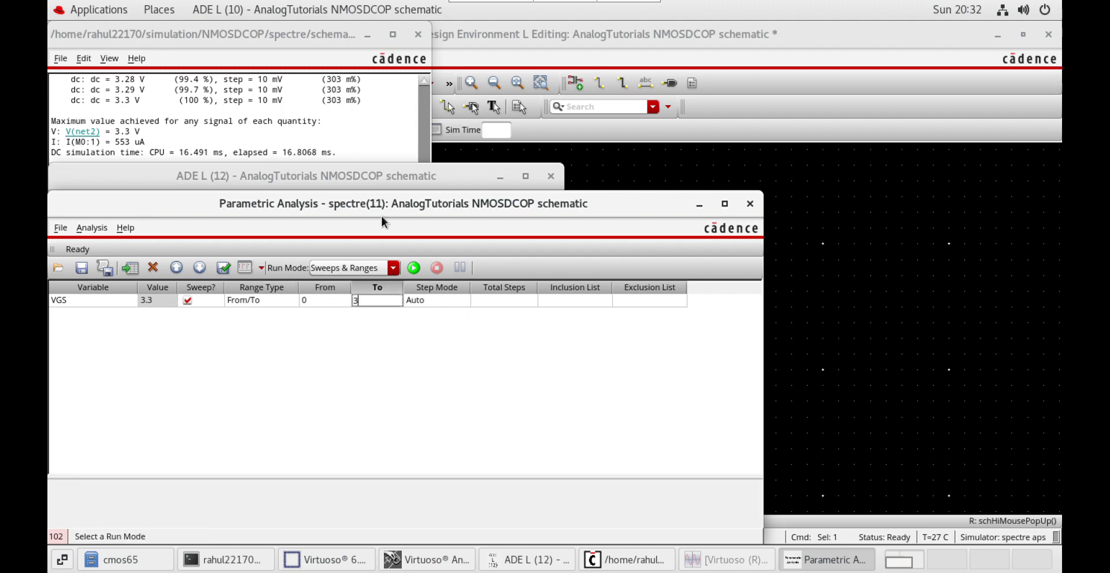
pyautogui.moveTo(389, 216); pyautogui.dragTo(583, 218)
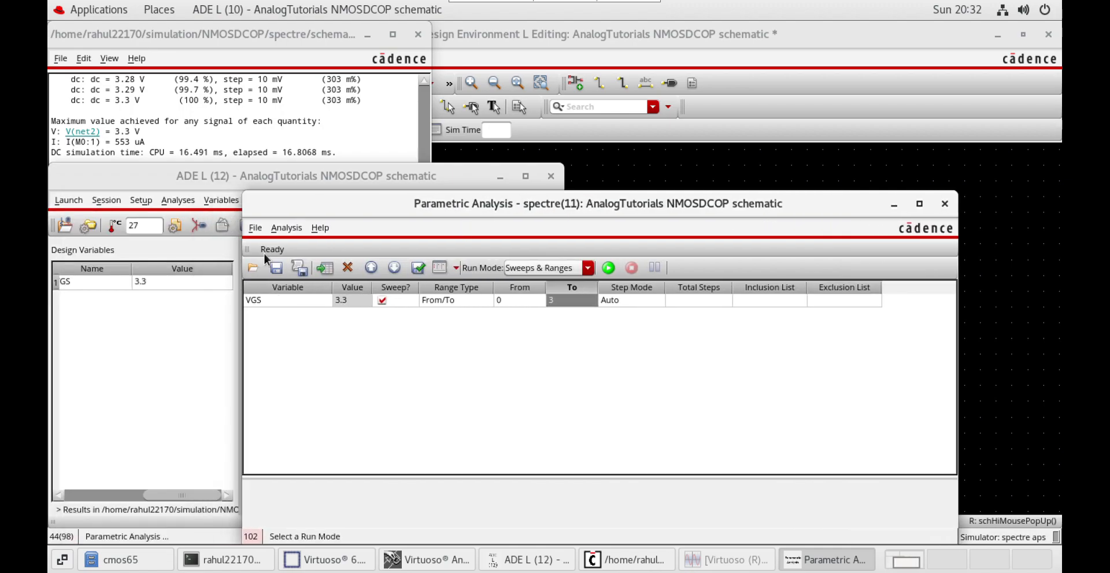
pyautogui.click(695, 301)
pyautogui.click(696, 301)
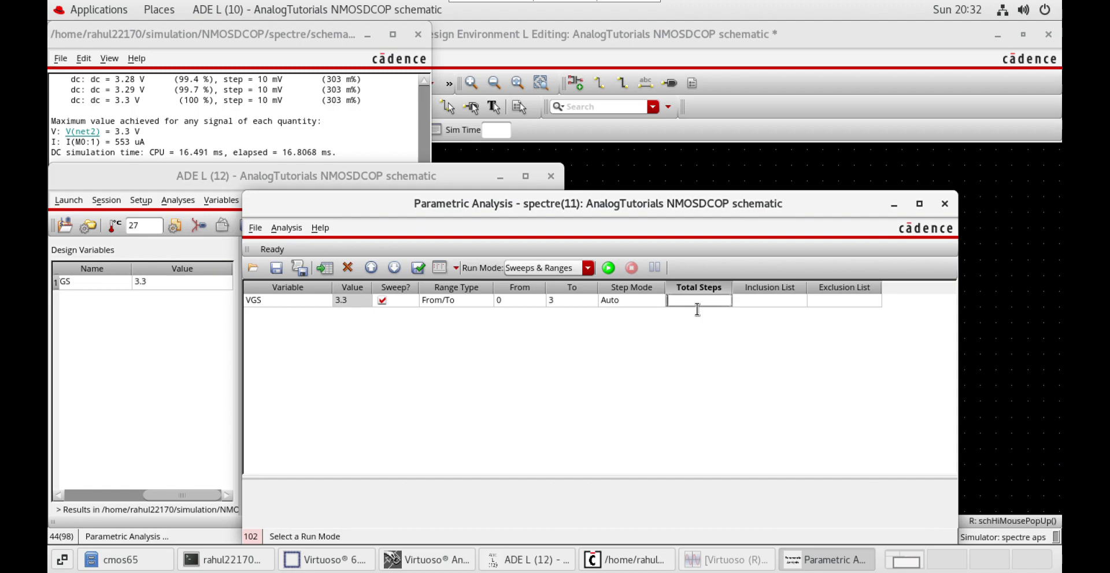
pyautogui.write('5')
# - Run the parametric VGS sweep, restore the waveform graph and inspect the drain current curves for the different VGS values
pyautogui.click(607, 269)
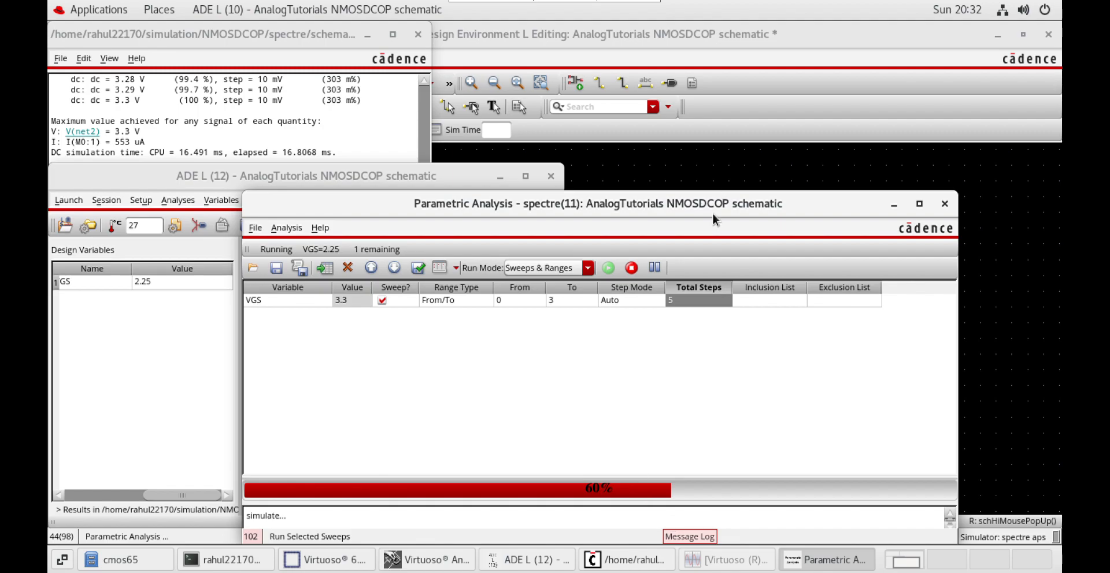
pyautogui.moveTo(713, 213); pyautogui.dragTo(710, 187)
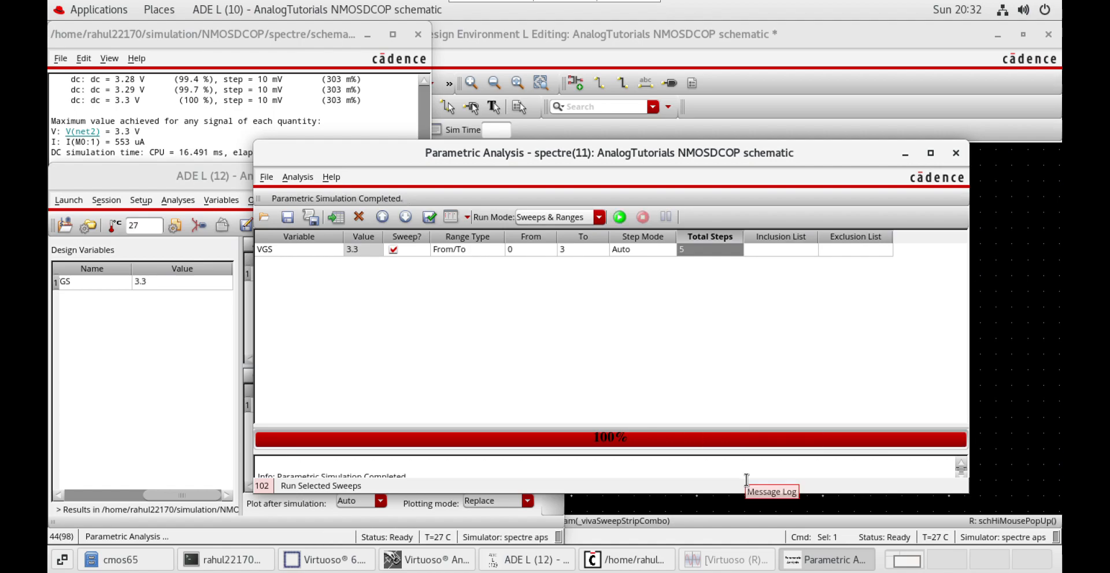
pyautogui.click(727, 567)
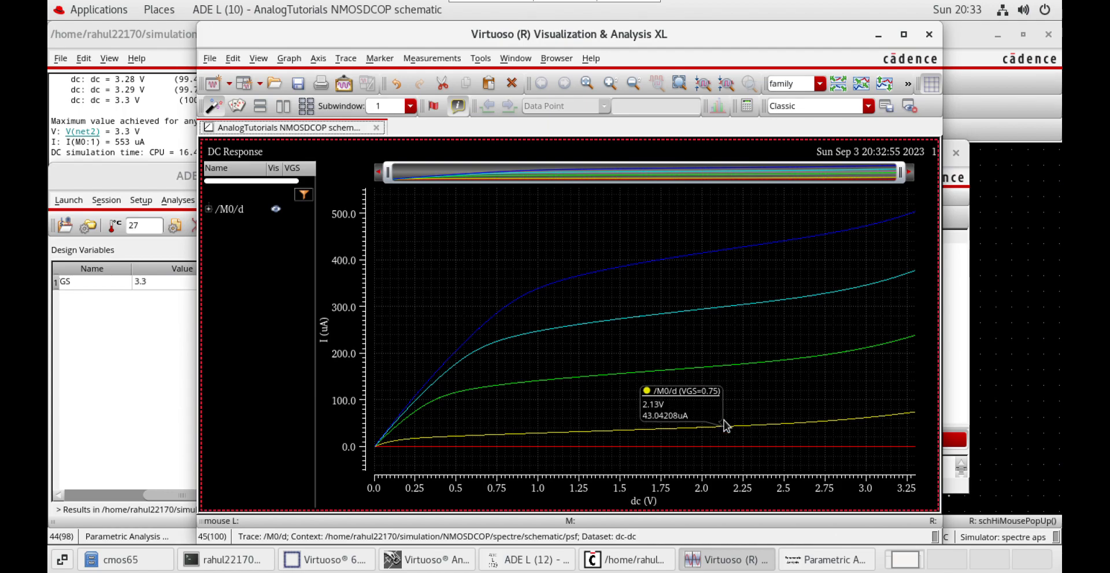
pyautogui.moveTo(732, 368)
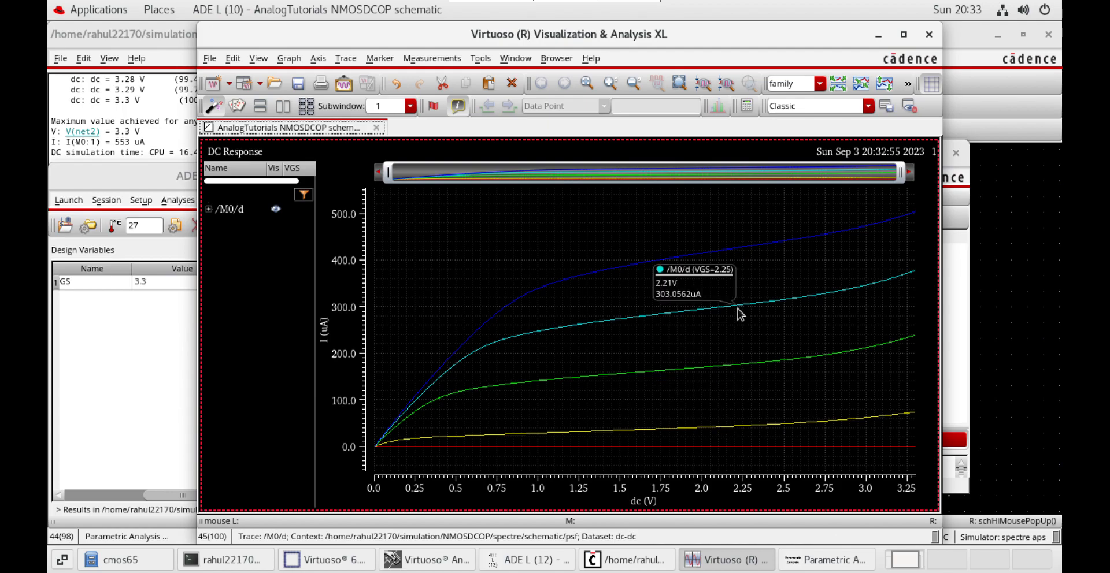
pyautogui.moveTo(764, 247)
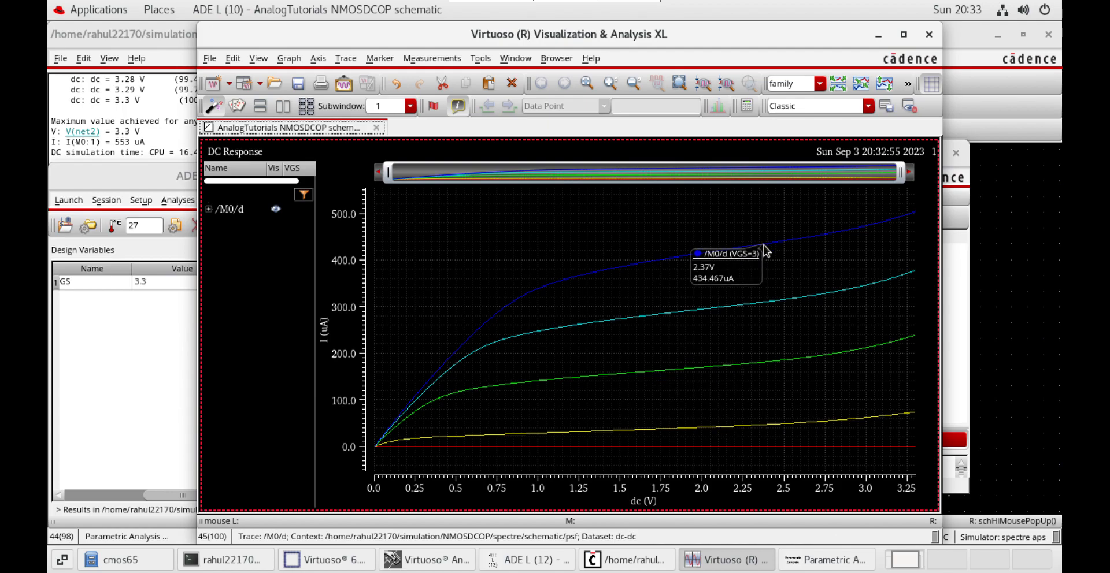